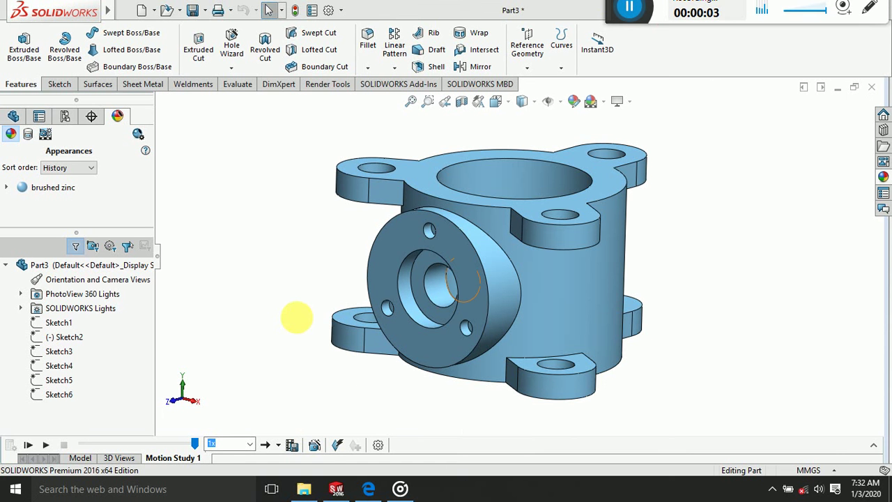
# Play the light-blue housing's rotation animation, then bring up the File menu
pyautogui.click(32, 446)
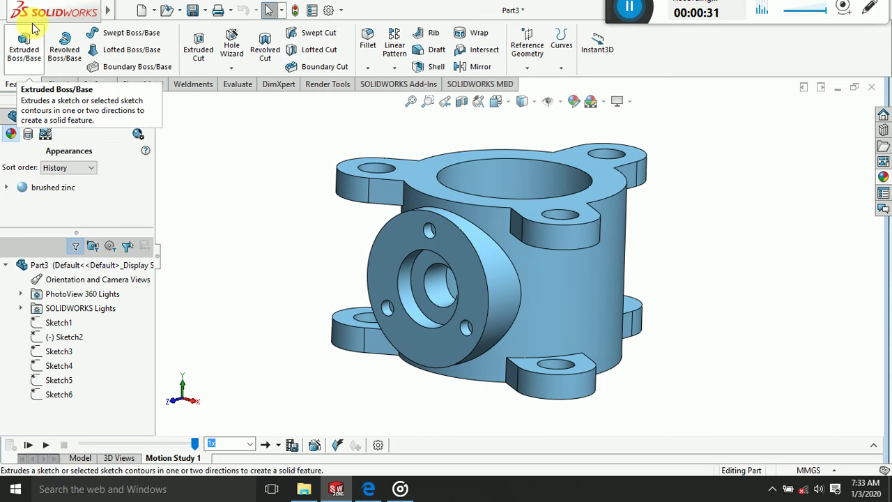
pyautogui.click(126, 12)
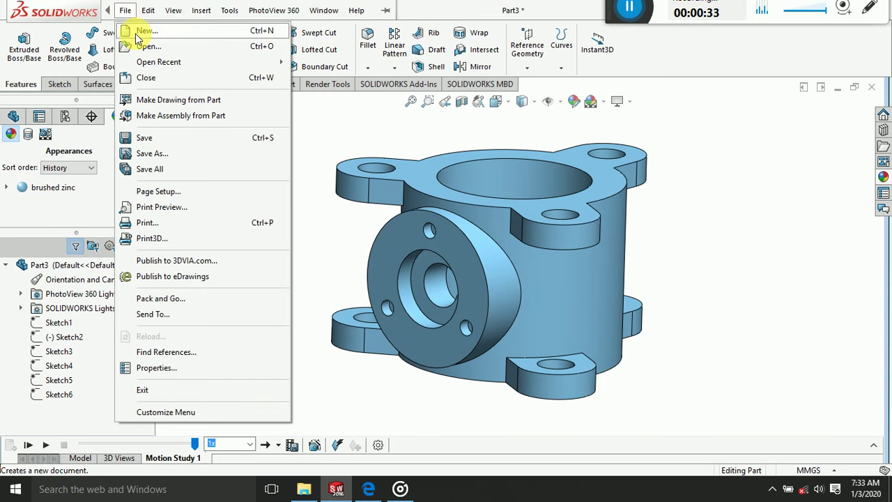
# Create a new part and give it the Plain White scene background
pyautogui.click(136, 31)
pyautogui.click(534, 381)
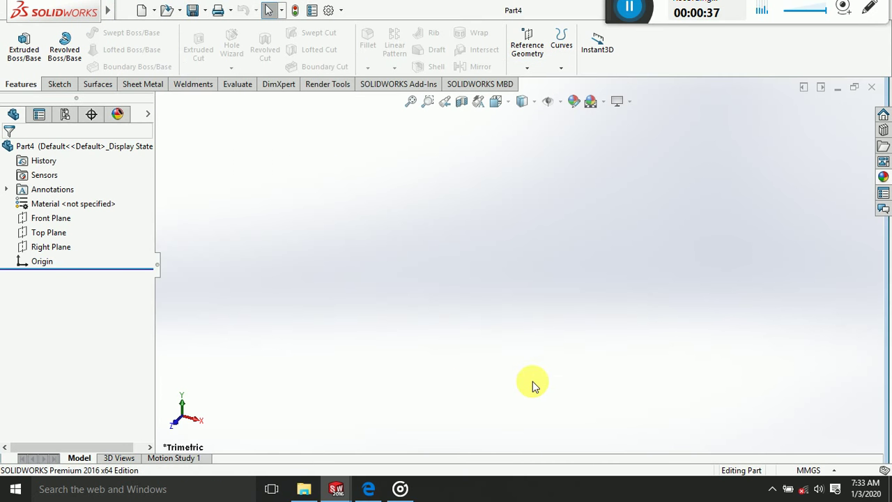
pyautogui.click(603, 103)
pyautogui.click(613, 36)
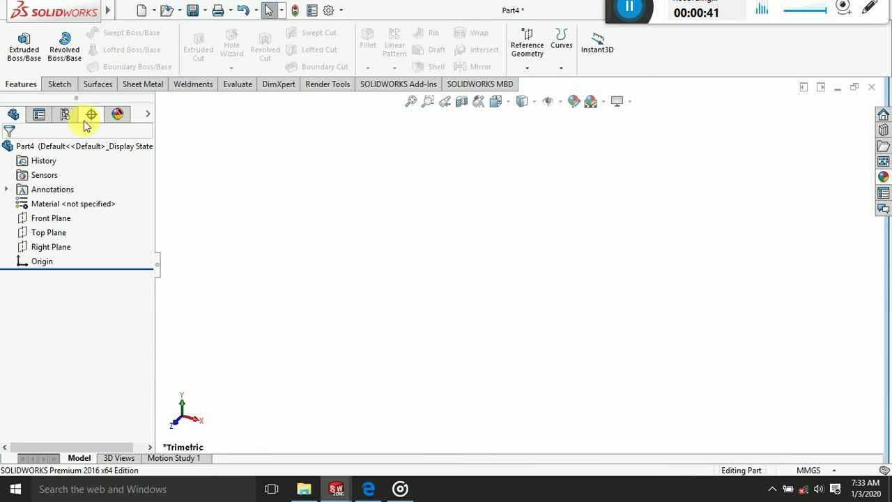
# Start a sketch on the Top Plane with the Circle tool ready
pyautogui.click(48, 236)
pyautogui.click(57, 213)
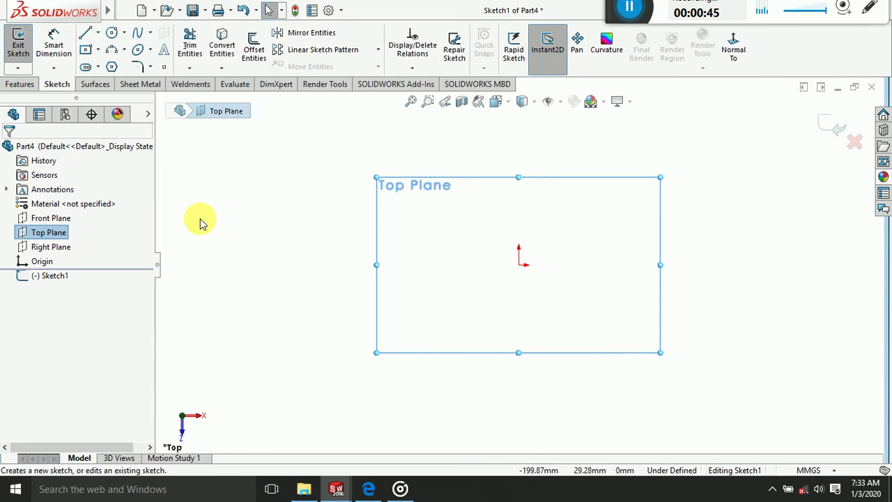
pyautogui.click(200, 223)
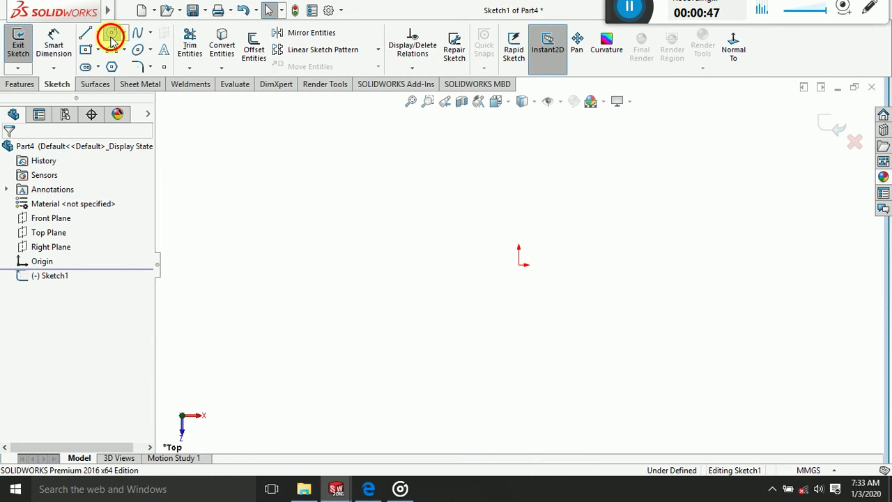
pyautogui.click(112, 36)
pyautogui.click(366, 488)
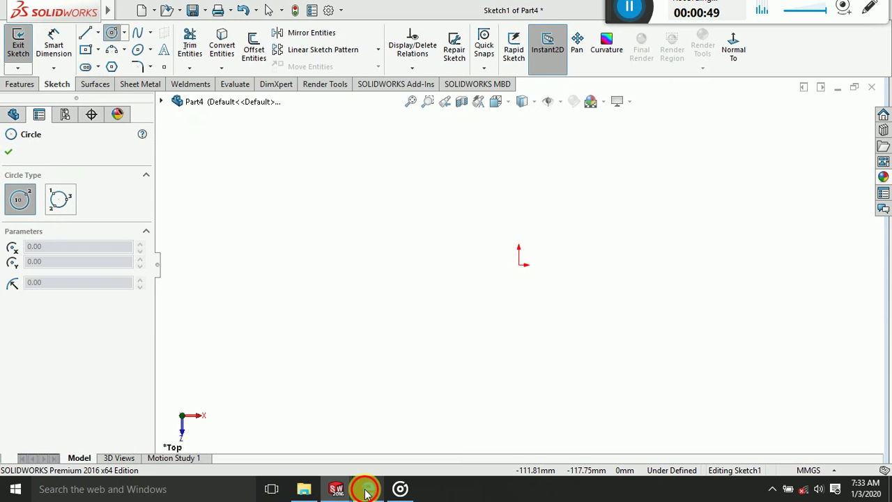
# Scroll through the housing drawings on page 16 of Practice Book.pdf, then minimize Edge
pyautogui.scroll(3, 270, 333)
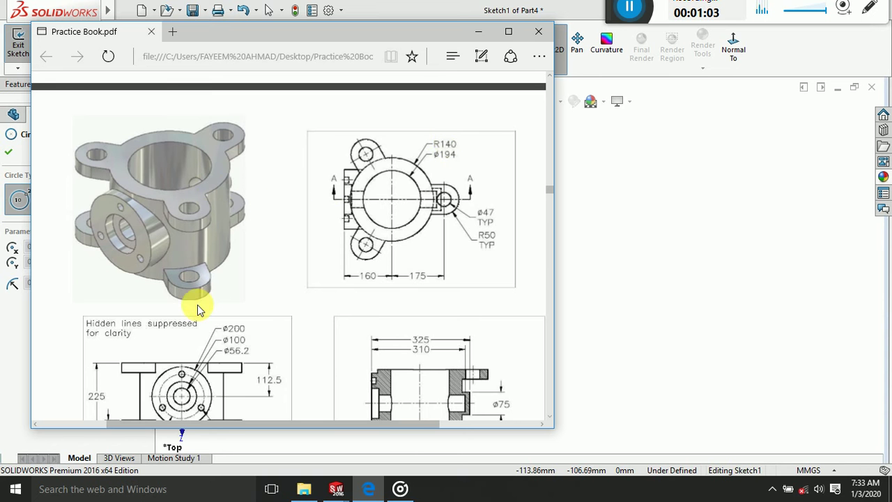
pyautogui.scroll(-3, 200, 307)
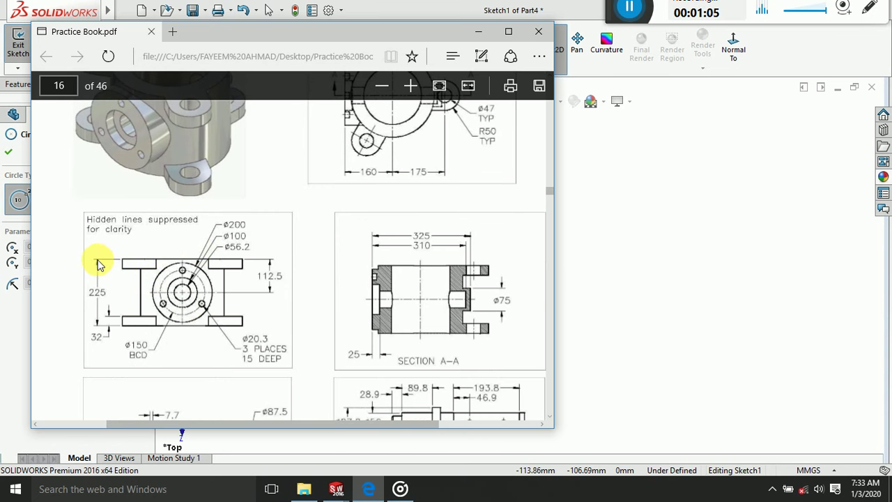
pyautogui.scroll(3, 249, 294)
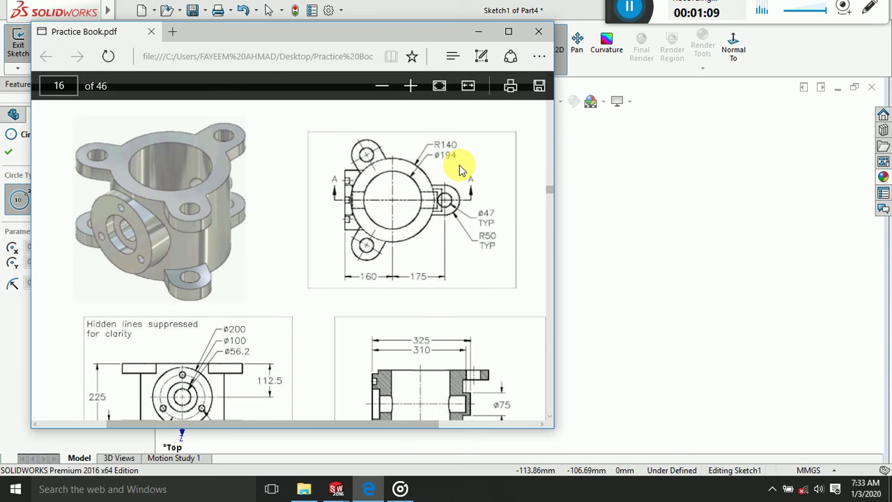
pyautogui.click(367, 481)
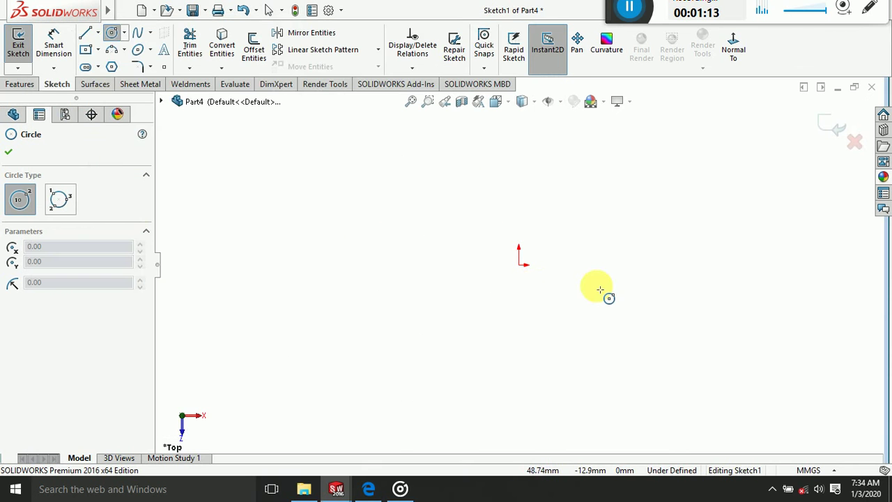
# Draw two concentric circles centred on the origin
pyautogui.click(519, 265)
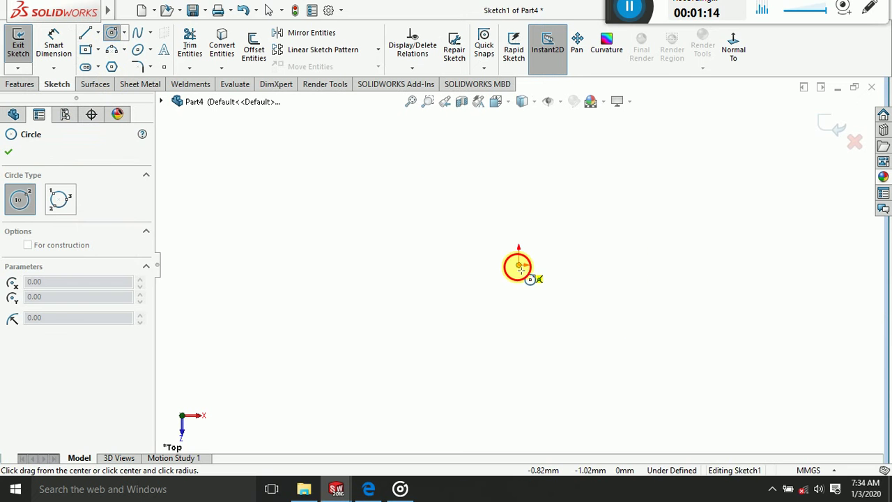
pyautogui.click(451, 348)
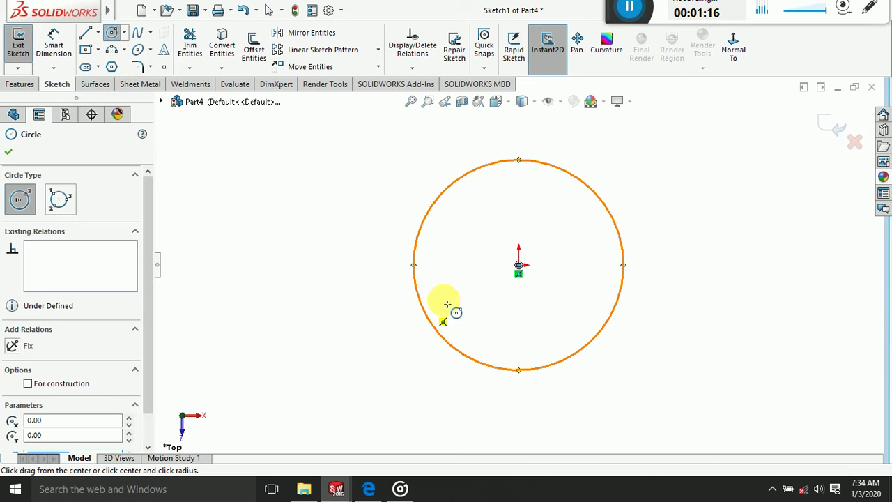
pyautogui.click(518, 265)
pyautogui.click(483, 341)
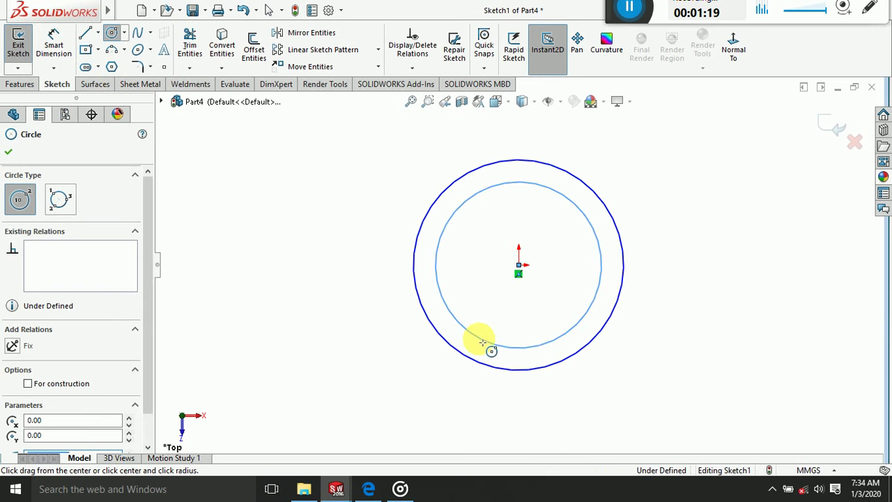
pyautogui.press('Escape')
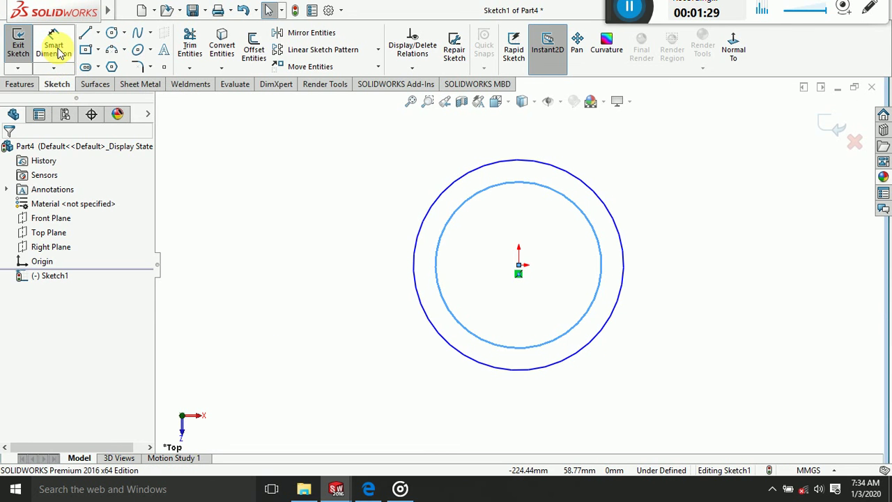
# Dimension the inner circle Ø194 and the outer circle Ø280
pyautogui.click(60, 52)
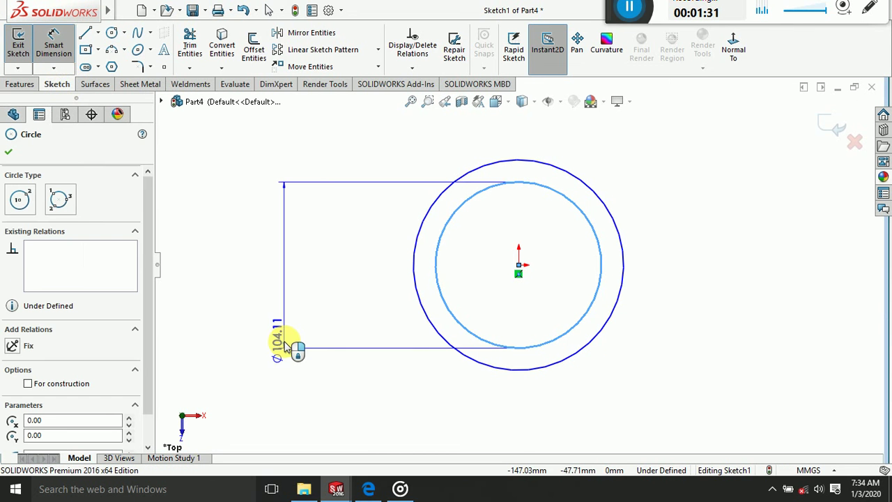
pyautogui.click(284, 346)
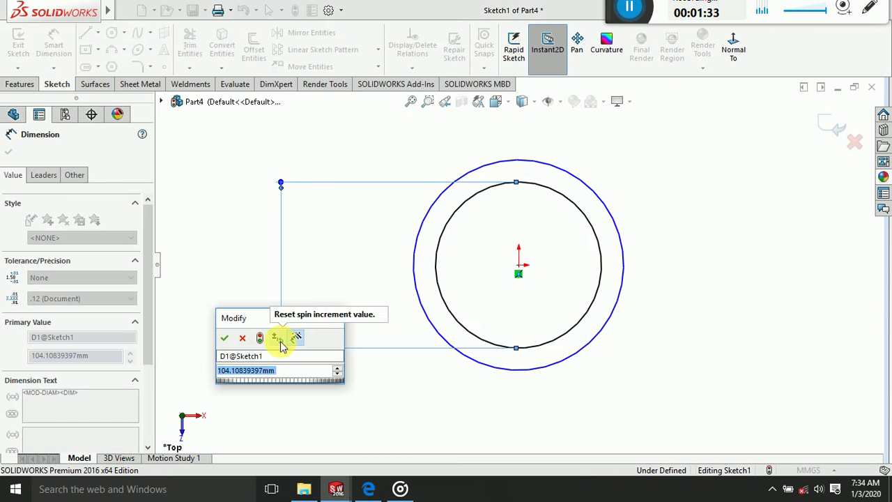
pyautogui.write('19')
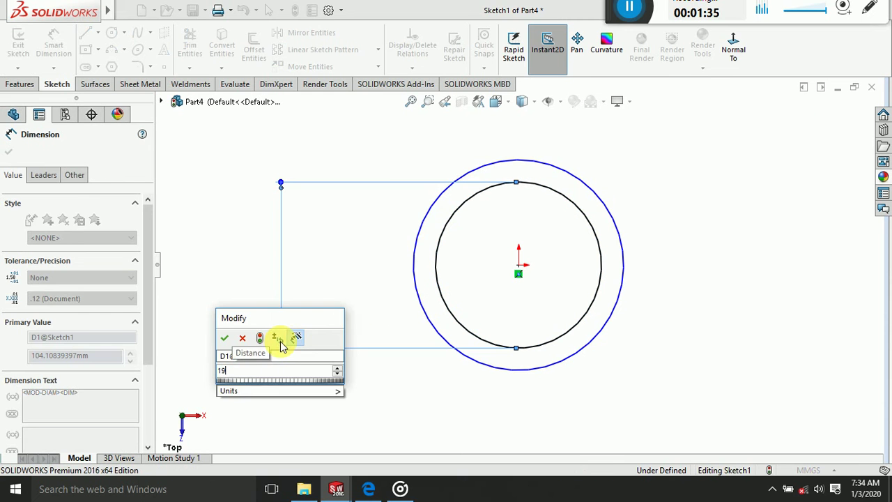
pyautogui.write('4')
pyautogui.press('Return')
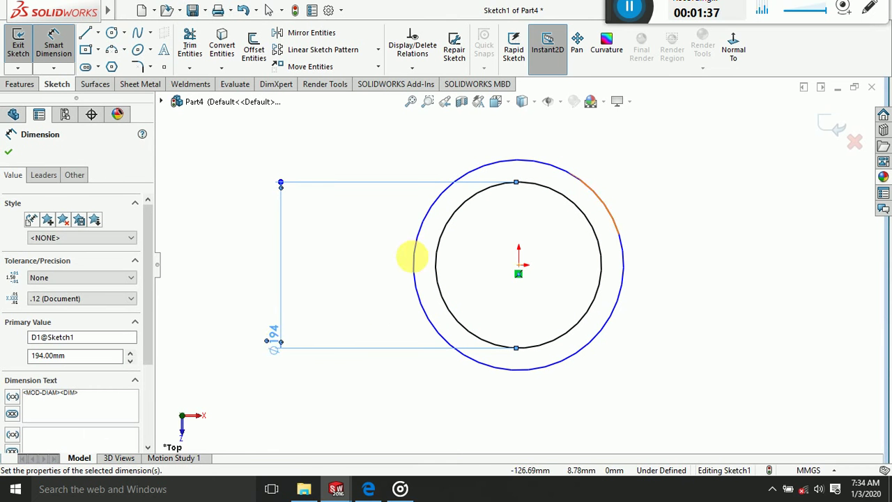
pyautogui.click(412, 256)
pyautogui.click(310, 406)
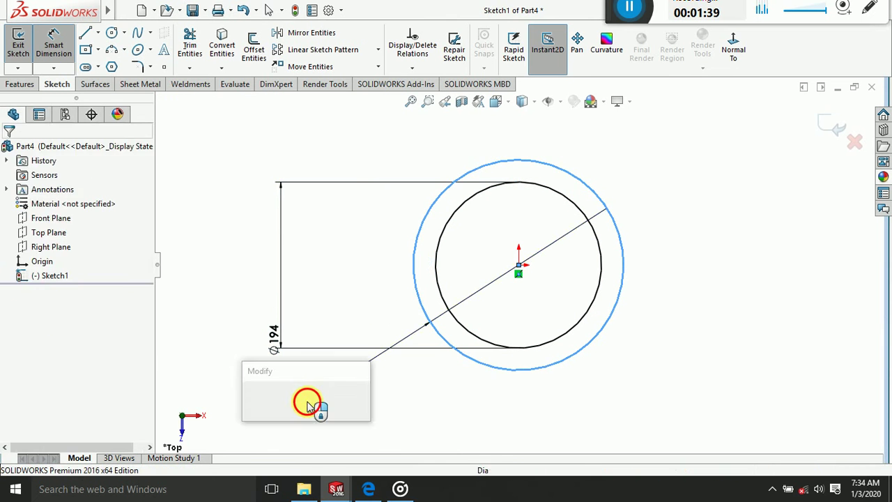
pyautogui.write('280')
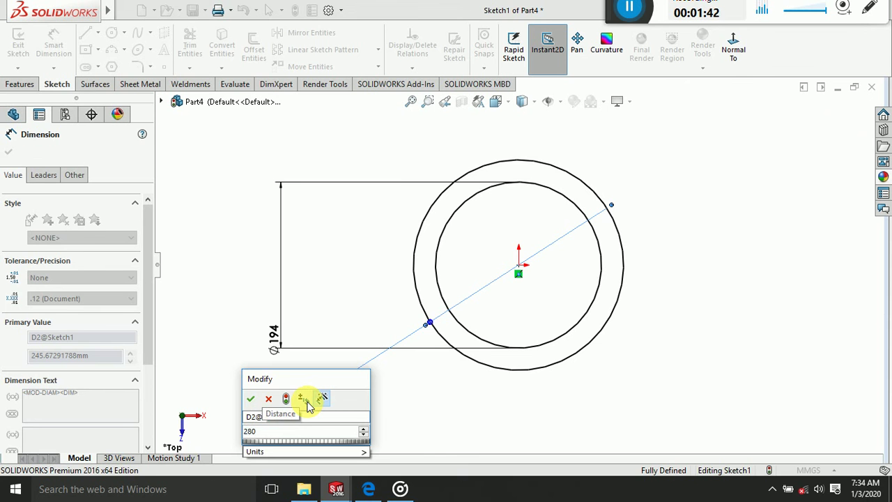
pyautogui.press('Return')
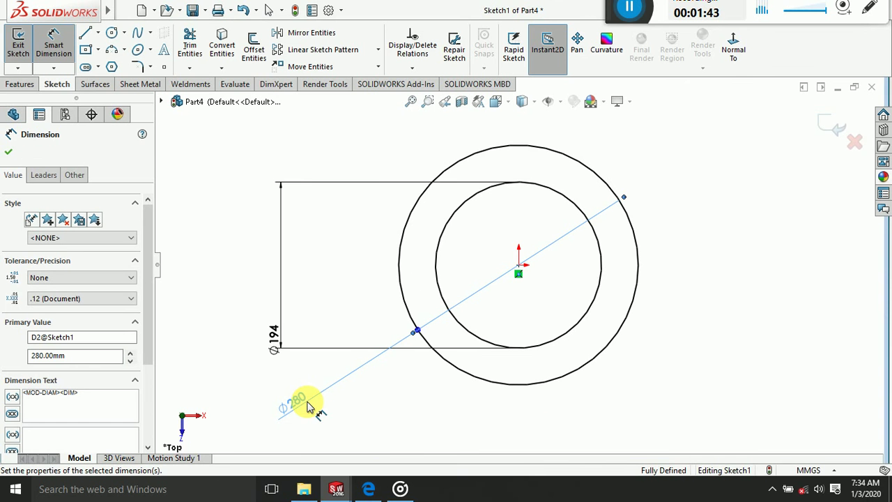
pyautogui.click(708, 363)
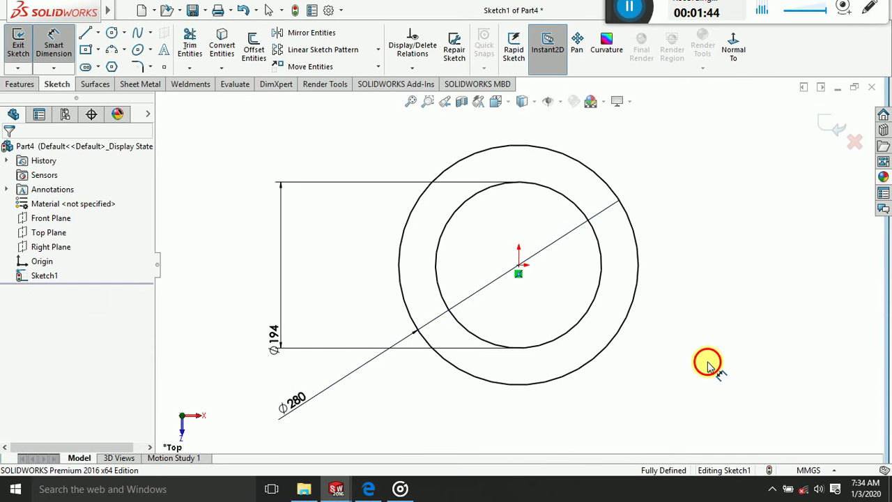
# Extrude the ring sketch 225 mm with Mid Plane into a hollow cylinder
pyautogui.click(831, 127)
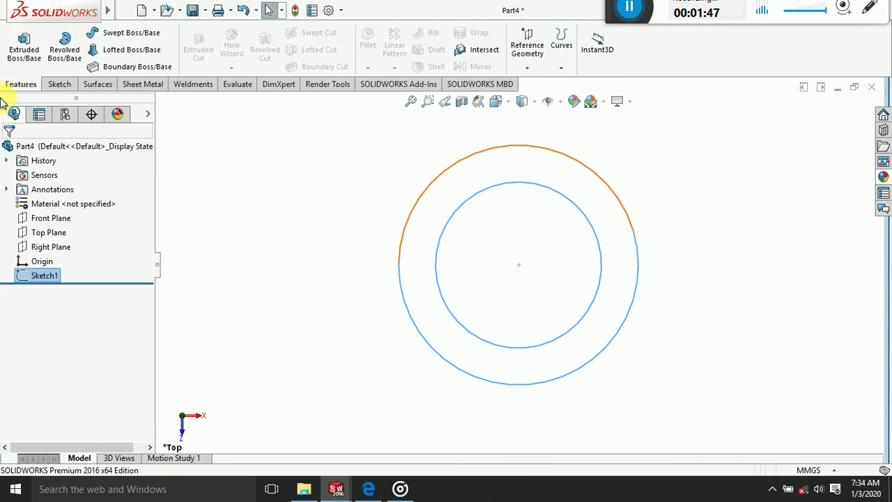
pyautogui.click(24, 45)
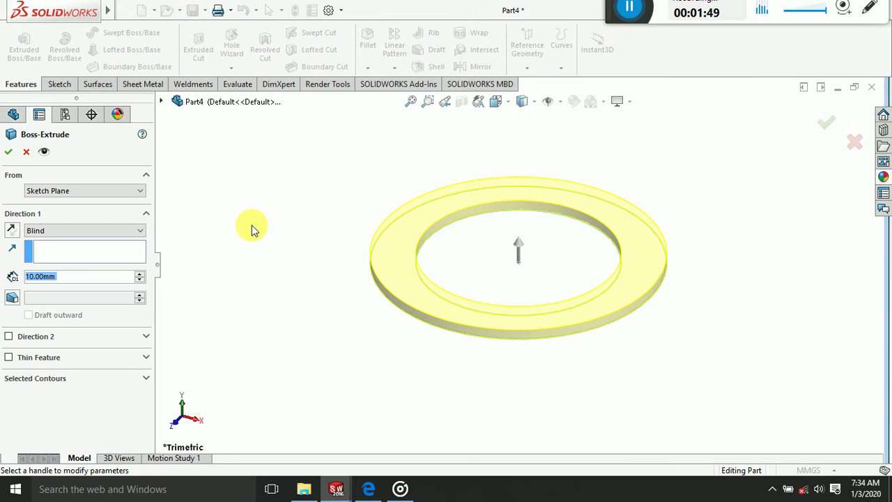
pyautogui.click(368, 488)
pyautogui.scroll(-1, 145, 363)
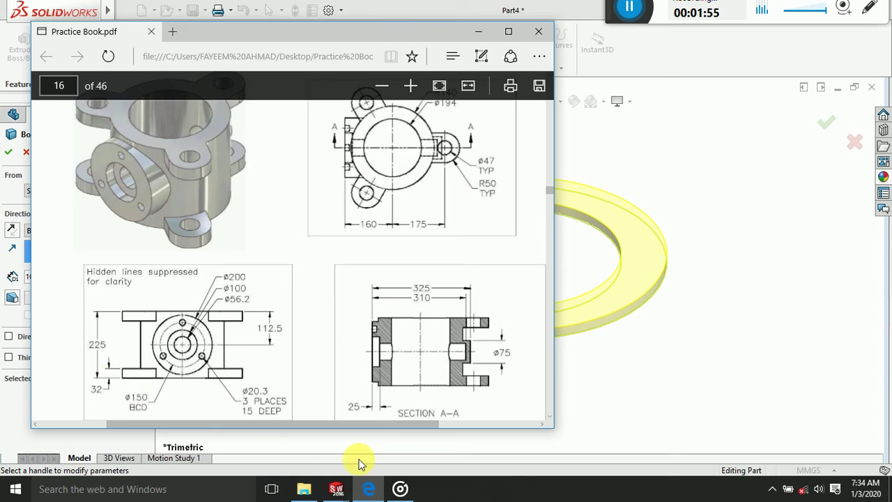
pyautogui.click(369, 488)
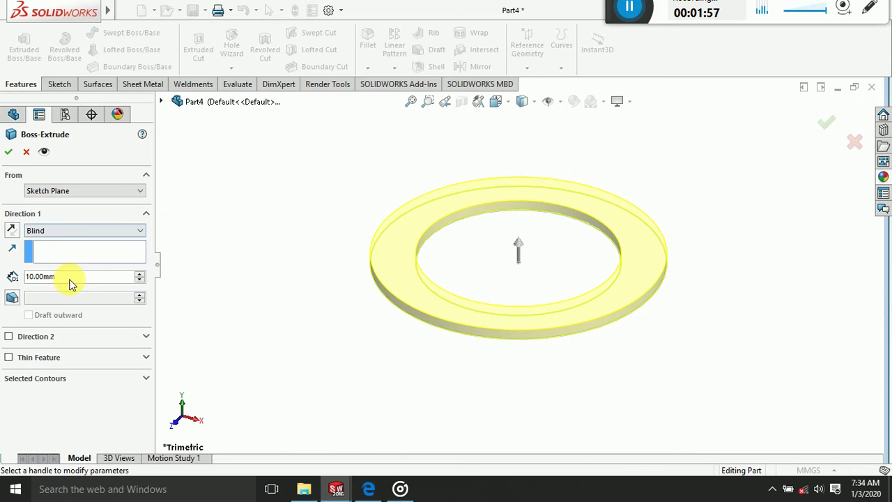
pyautogui.doubleClick(33, 279)
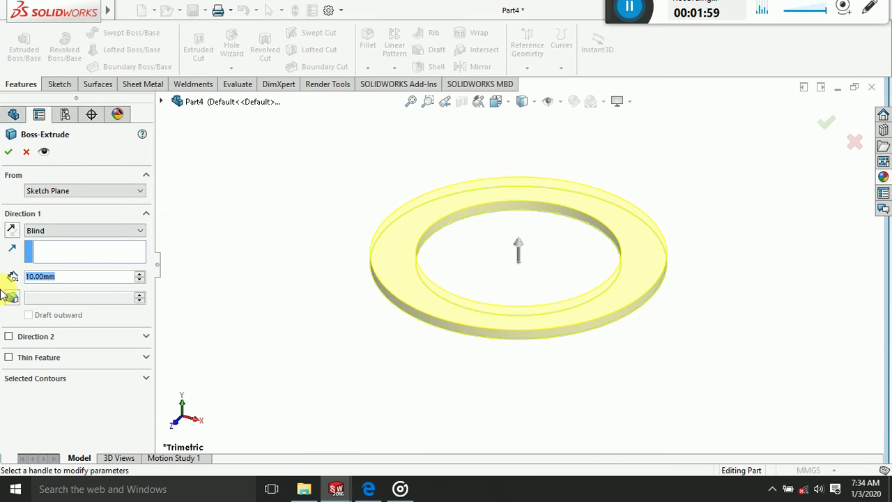
pyautogui.write('225')
pyautogui.press('Return')
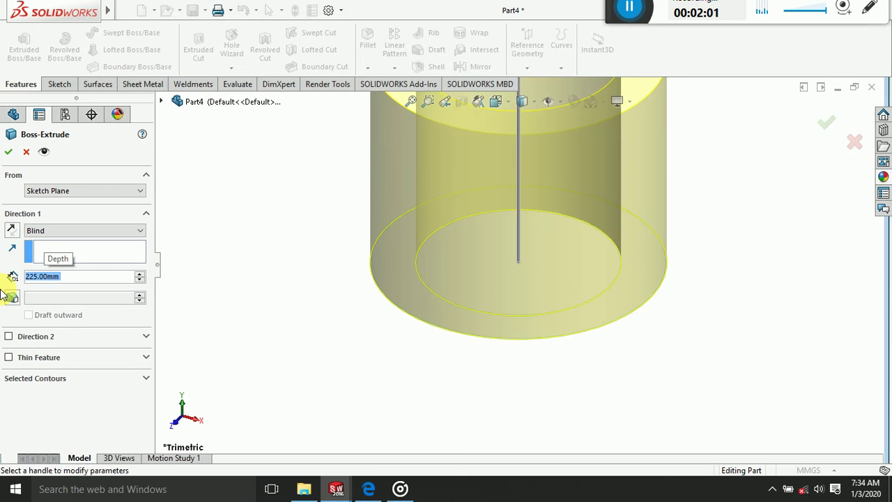
pyautogui.click(44, 231)
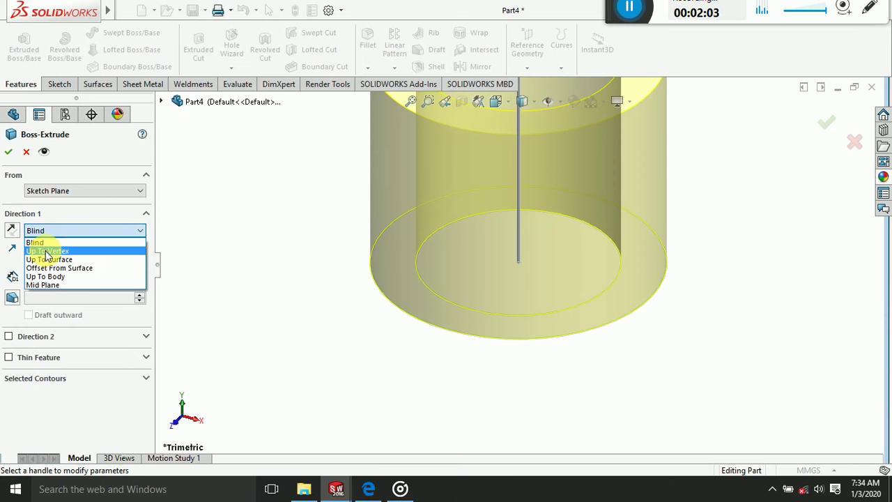
pyautogui.click(43, 279)
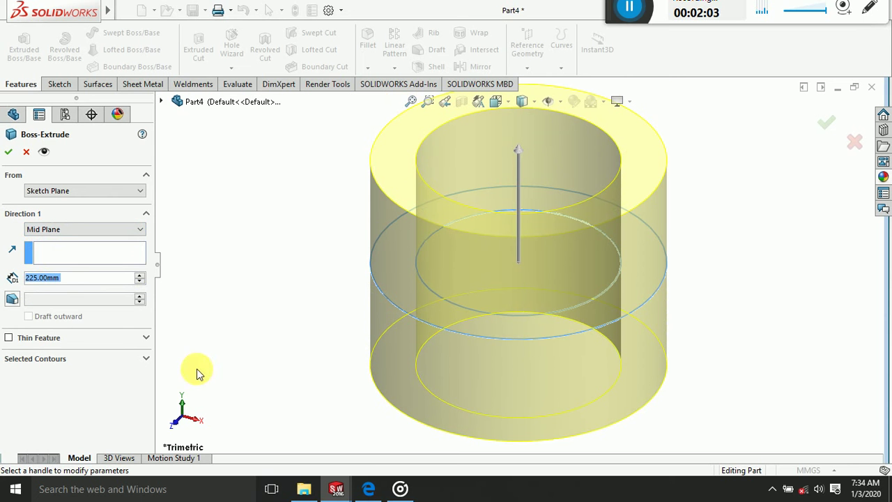
pyautogui.click(9, 152)
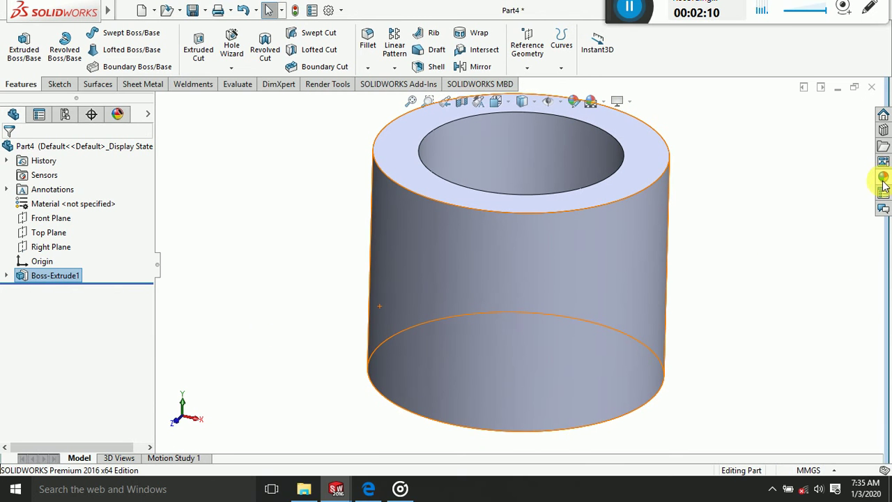
# Apply brushed zinc to the cylinder body and select its top ring face
pyautogui.click(884, 178)
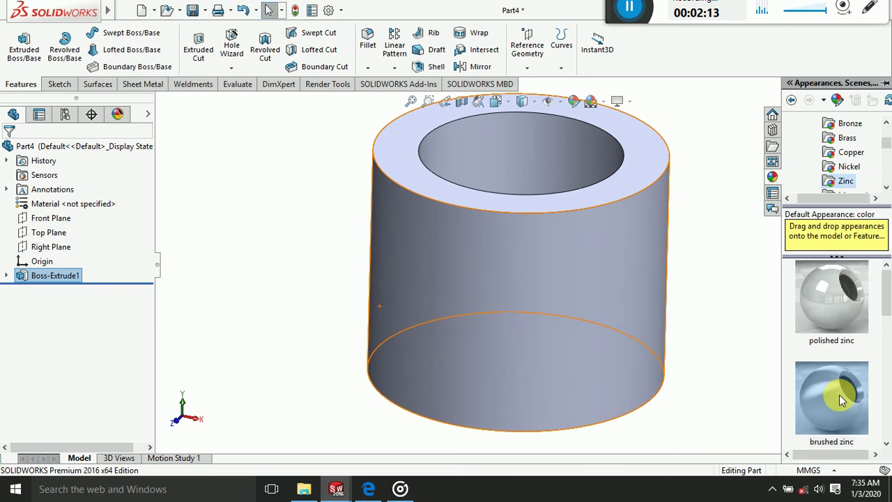
pyautogui.moveTo(839, 395); pyautogui.dragTo(596, 281)
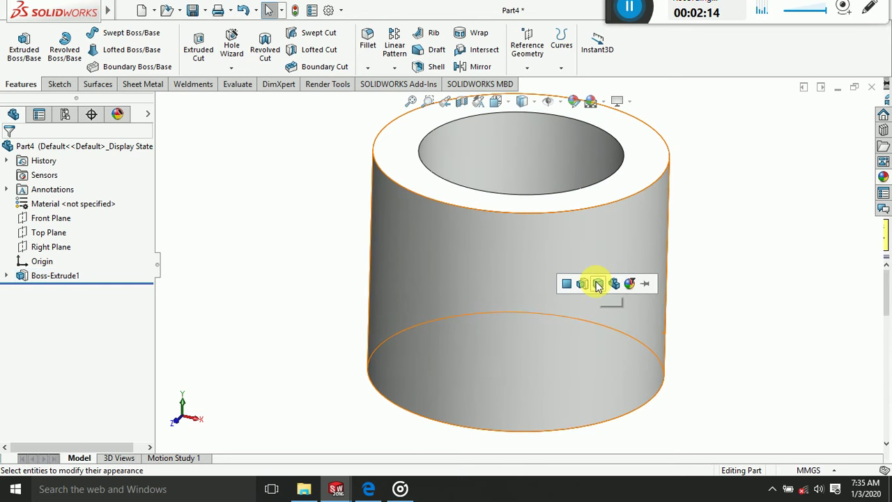
pyautogui.click(597, 284)
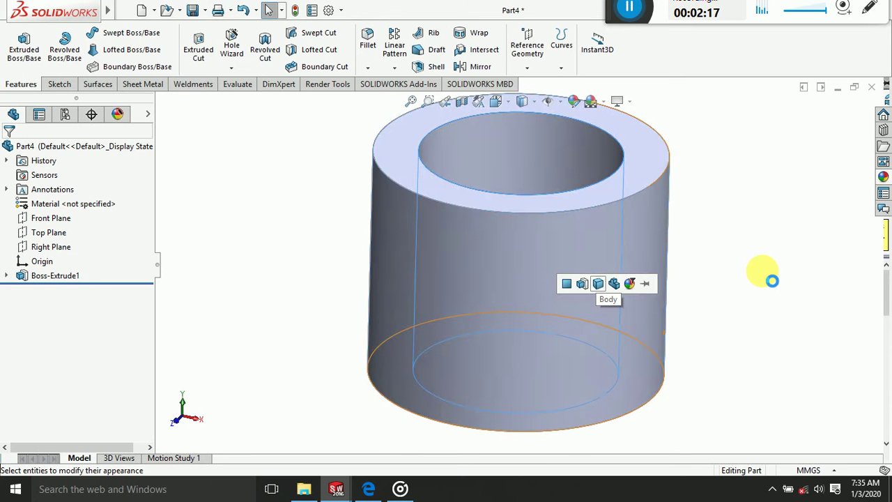
pyautogui.click(769, 277)
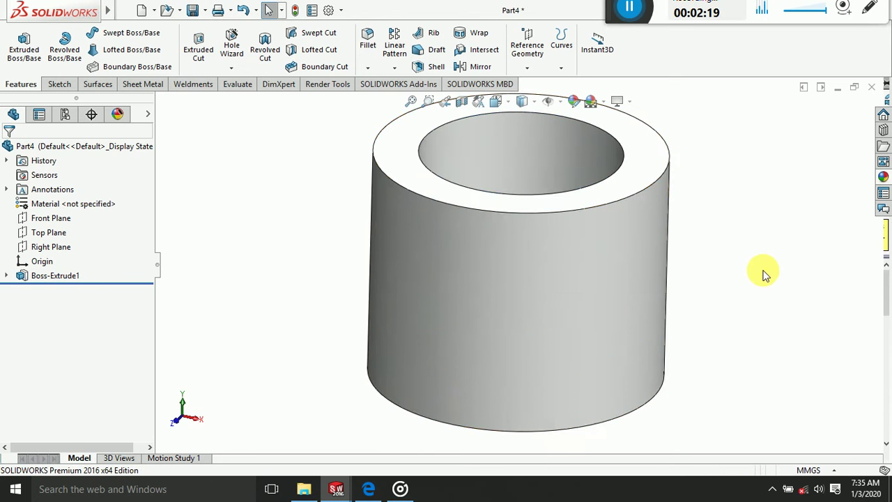
pyautogui.moveTo(752, 229)
pyautogui.mouseDown(button='middle')
pyautogui.moveTo(775, 331)
pyautogui.moveTo(693, 209)
pyautogui.mouseUp(button='middle')
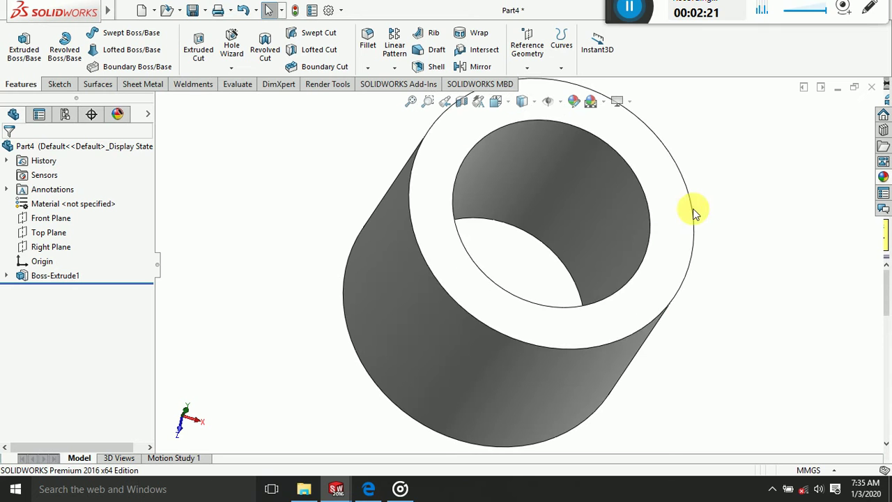
pyautogui.click(648, 147)
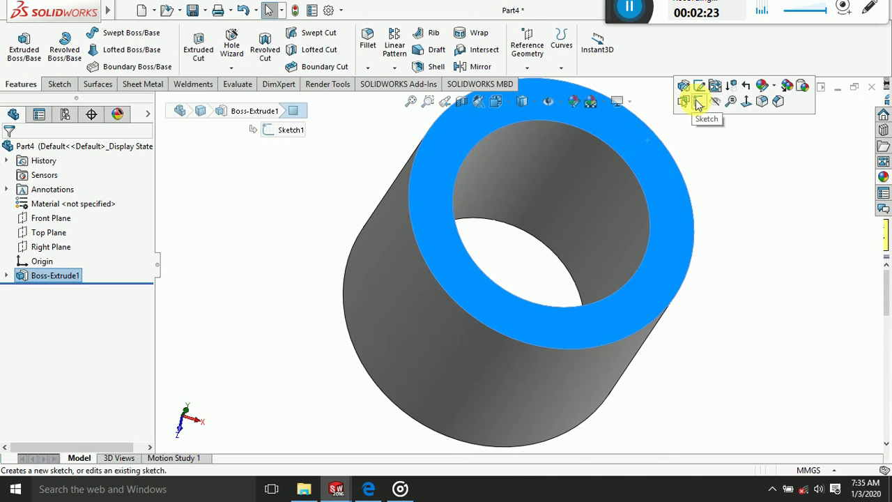
# Open a sketch on the top ring face viewed Normal To, and check the reference PDF
pyautogui.click(686, 103)
pyautogui.click(732, 49)
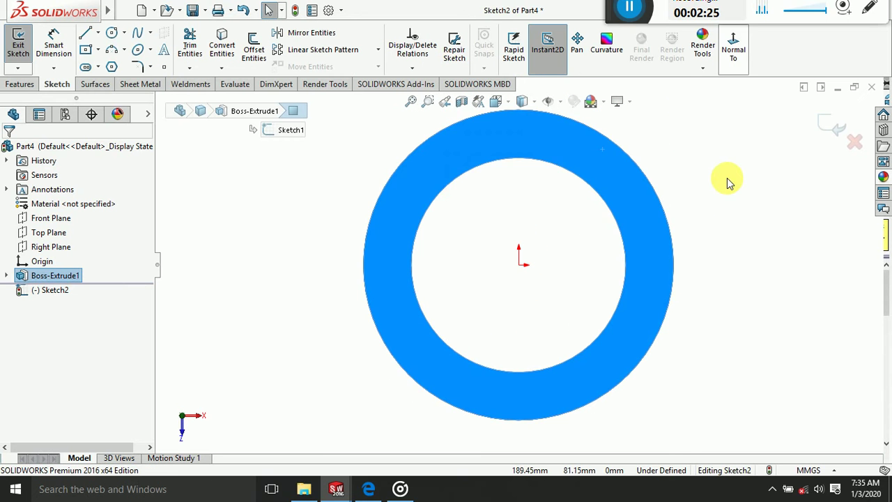
pyautogui.click(706, 180)
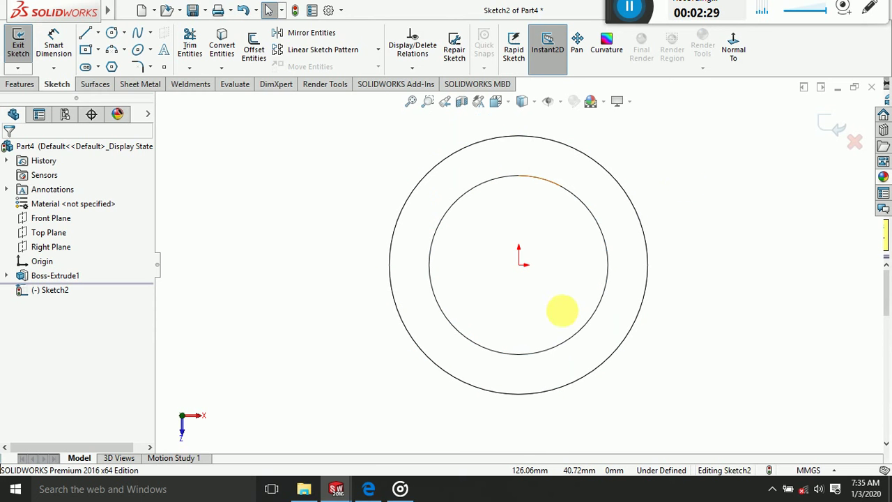
pyautogui.click(368, 488)
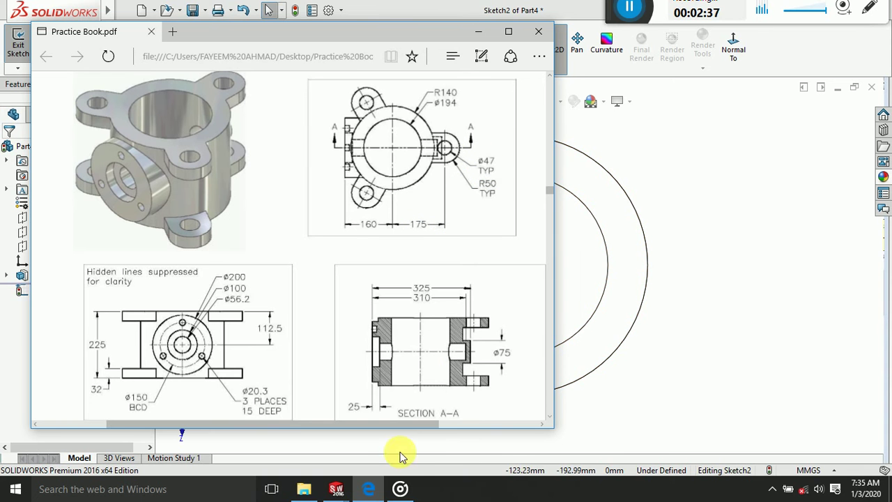
pyautogui.click(369, 490)
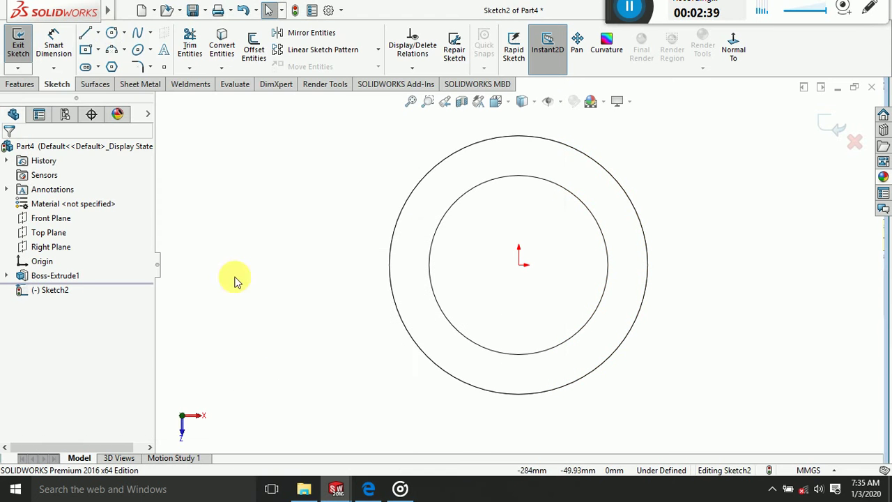
# Start a construction centerline at the sketch origin
pyautogui.click(98, 34)
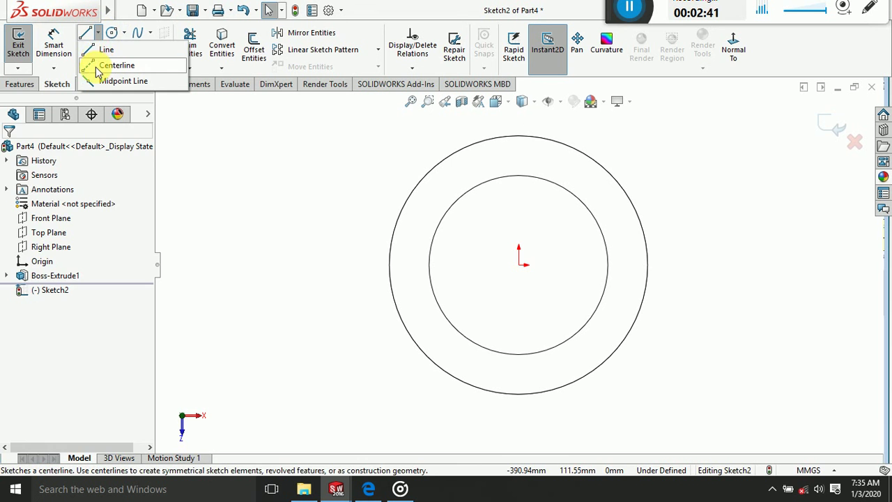
pyautogui.click(97, 67)
pyautogui.click(519, 264)
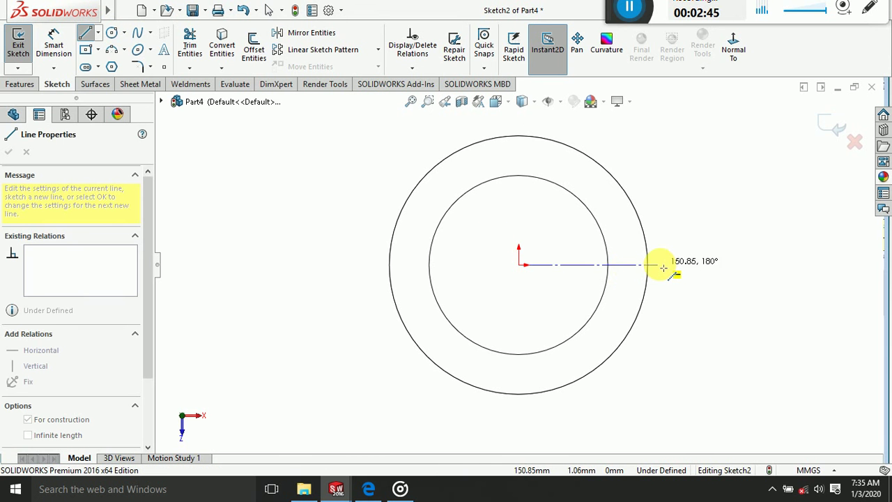
# Finish the horizontal centerline past the outer circle and dimension it 175 mm long
pyautogui.click(686, 266)
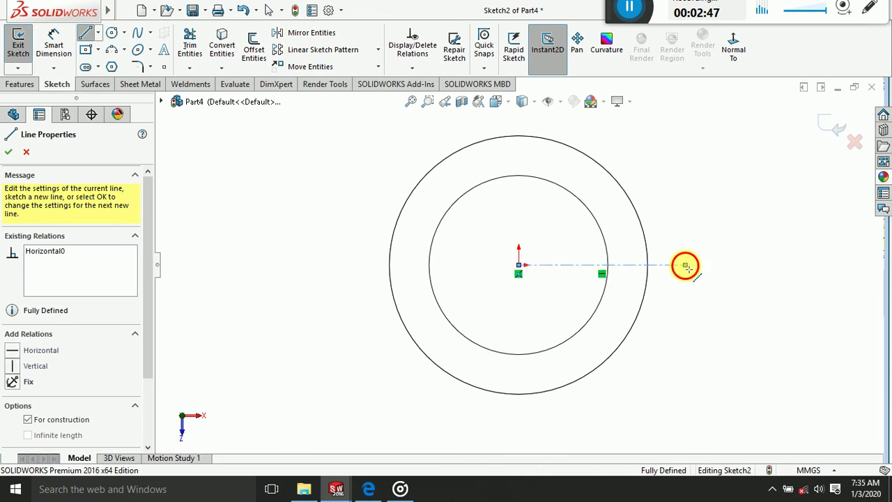
pyautogui.press('Escape')
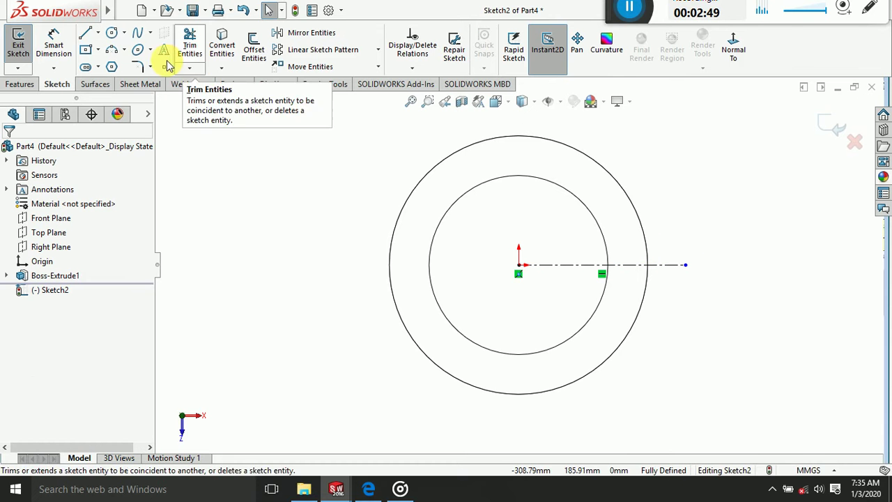
pyautogui.click(61, 44)
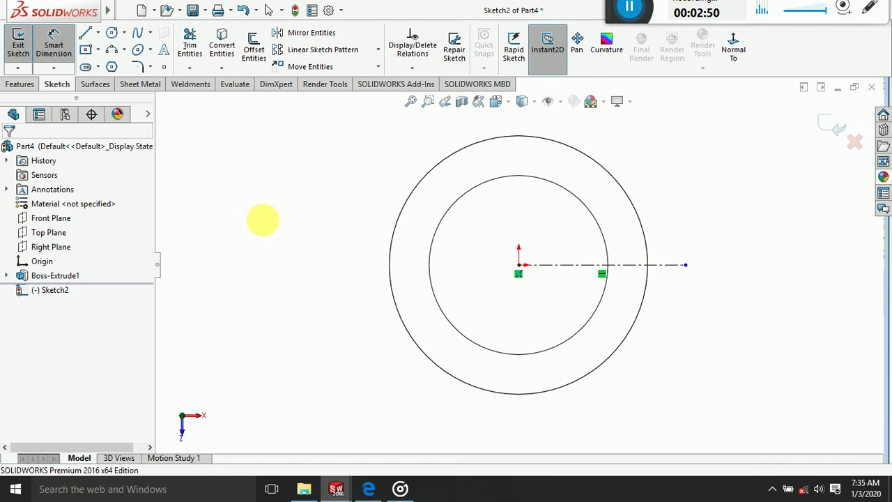
pyautogui.click(673, 266)
pyautogui.click(654, 409)
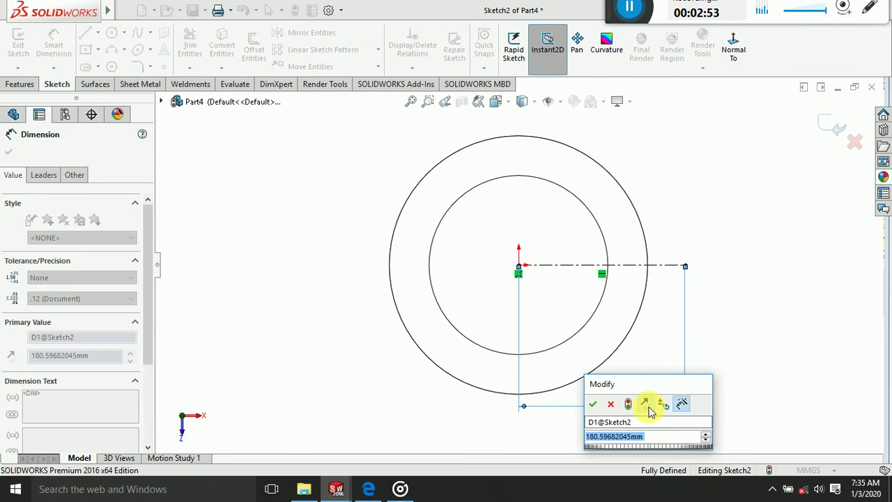
pyautogui.write('175')
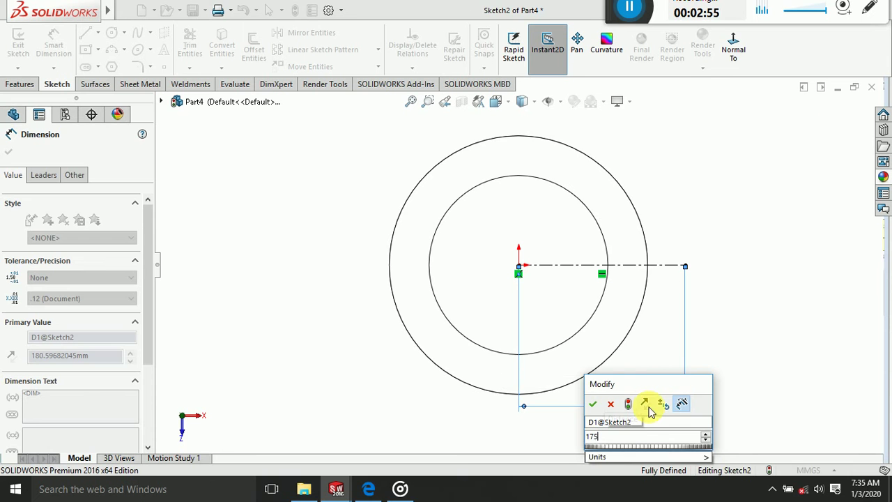
pyautogui.press('Return')
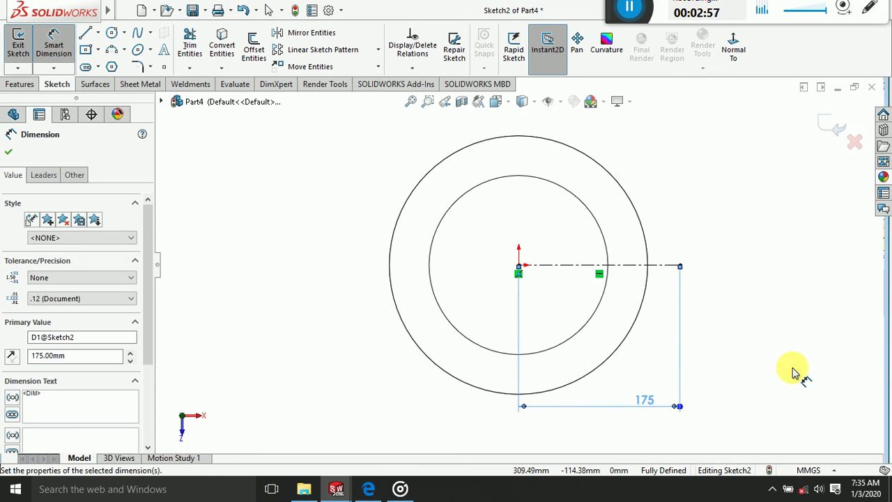
pyautogui.press('Escape')
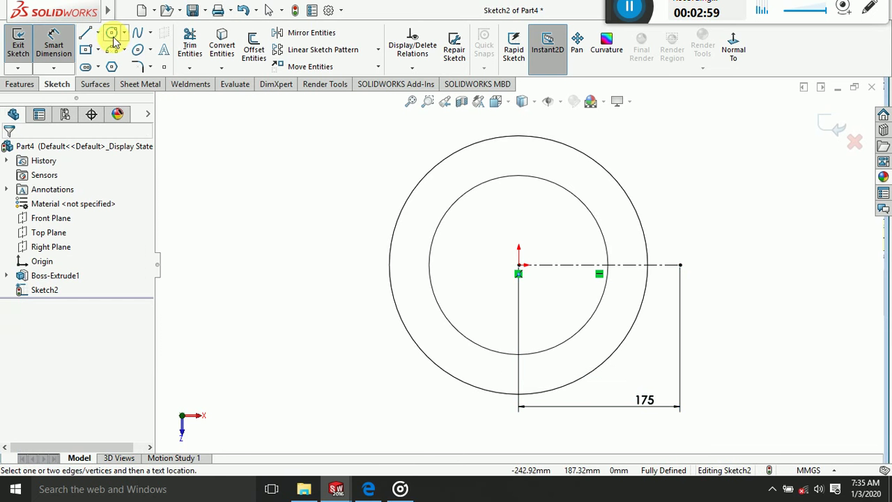
# Draw two concentric circles at the centerline's right end
pyautogui.click(112, 33)
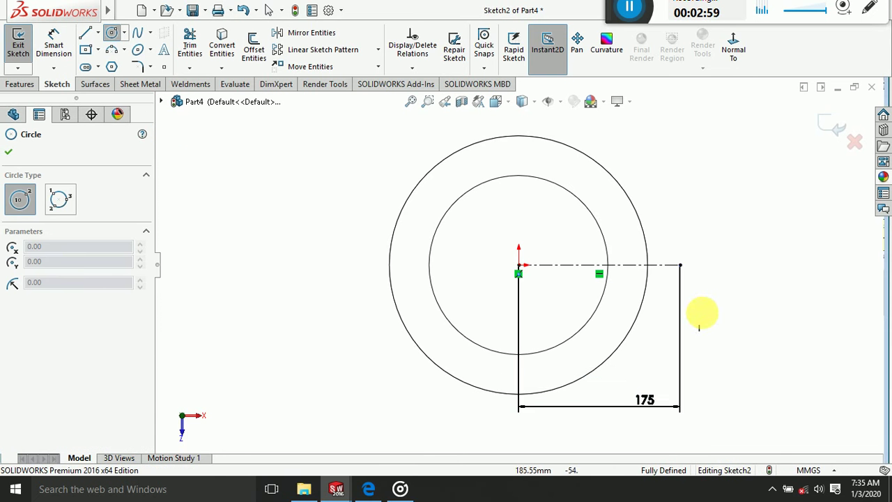
pyautogui.click(679, 265)
pyautogui.click(679, 301)
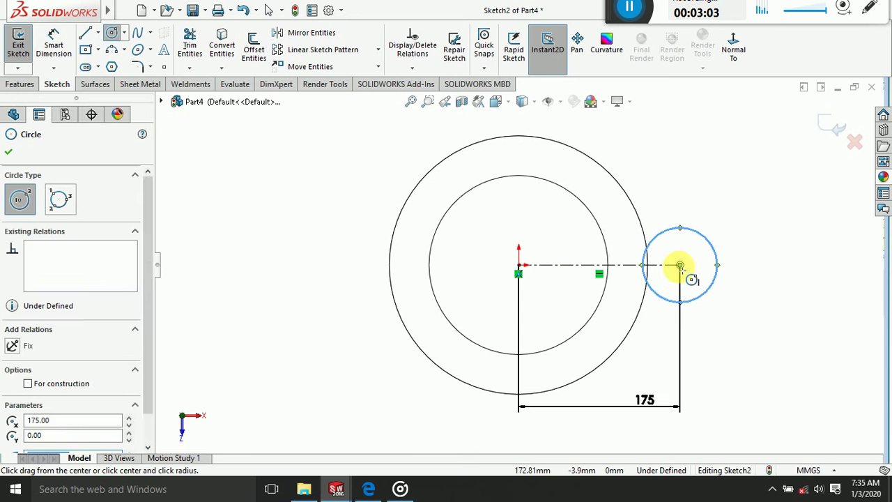
pyautogui.click(680, 266)
pyautogui.click(645, 317)
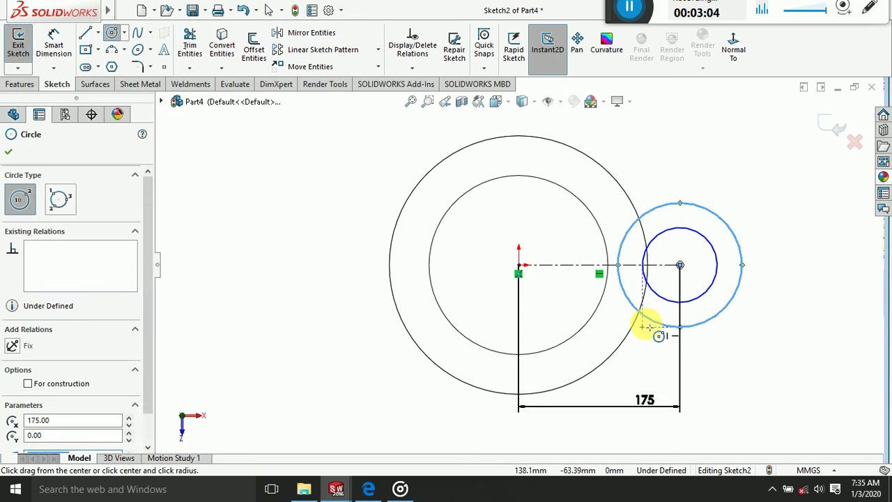
pyautogui.press('Escape')
# Dimension the boss circle Ø100 and check the reference PDF
pyautogui.click(55, 47)
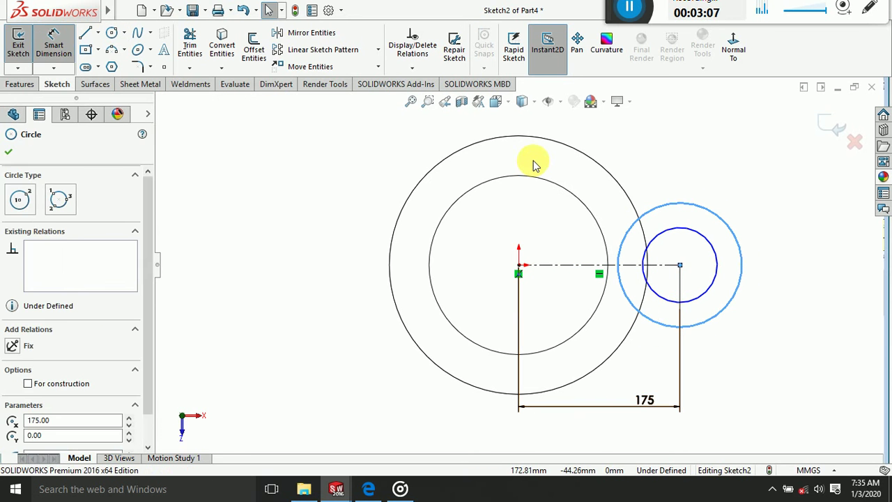
pyautogui.click(777, 180)
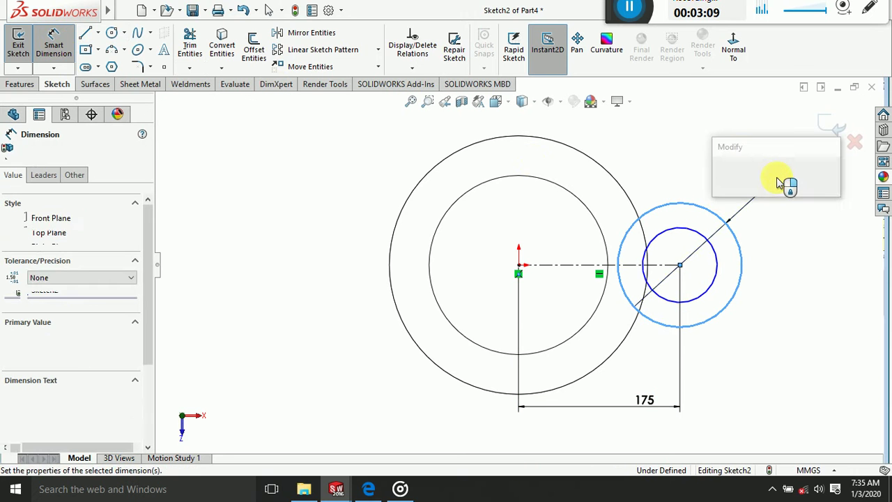
pyautogui.write('100')
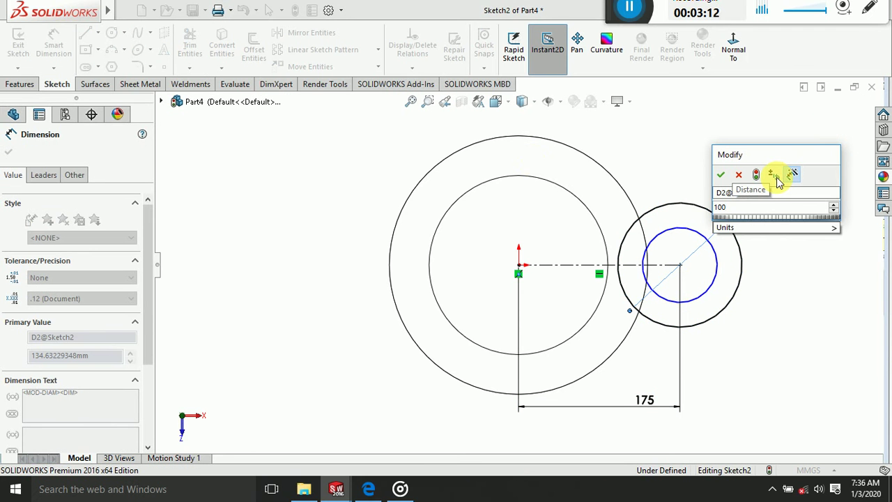
pyautogui.press('Return')
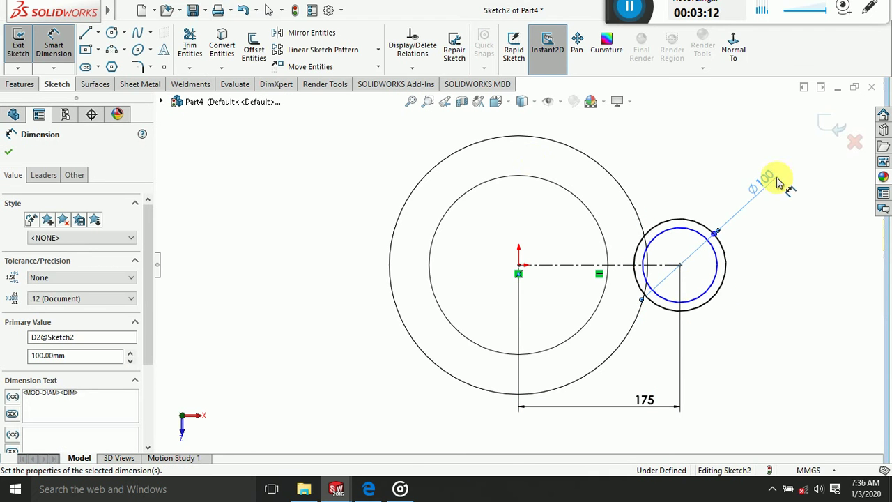
pyautogui.click(368, 489)
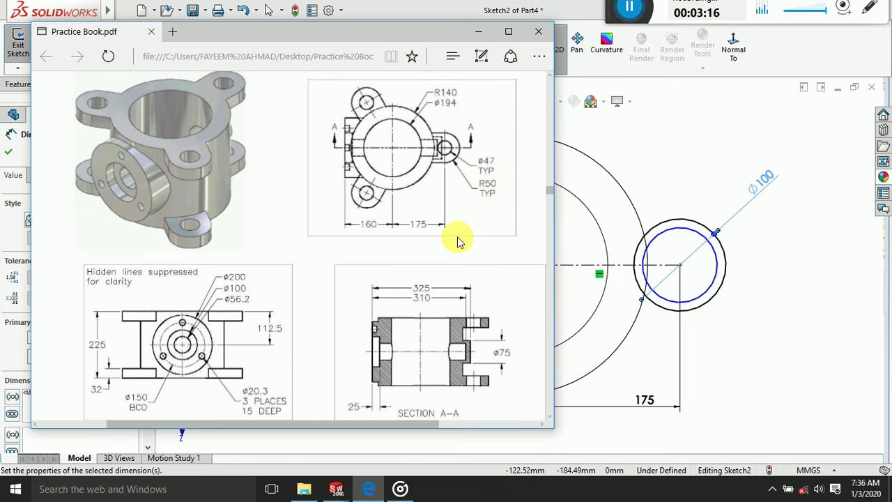
pyautogui.click(369, 488)
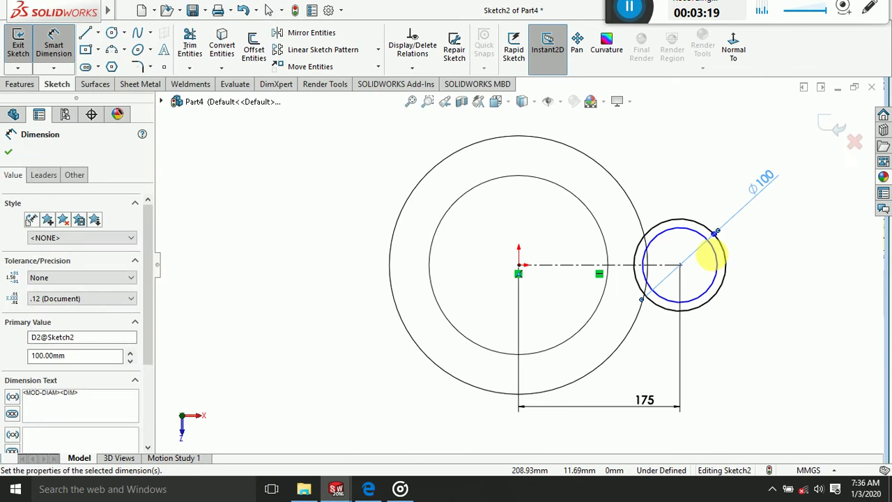
# Dimension the inner hole circle Ø47
pyautogui.click(713, 252)
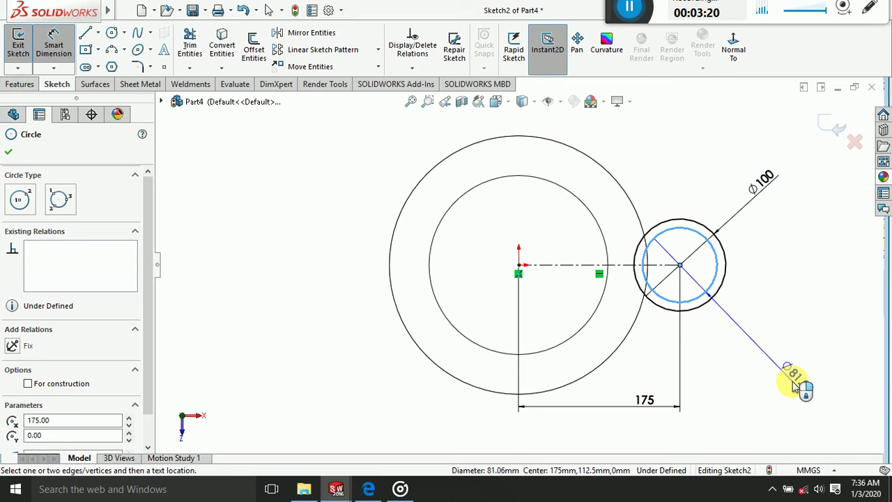
pyautogui.click(794, 388)
pyautogui.write('3')
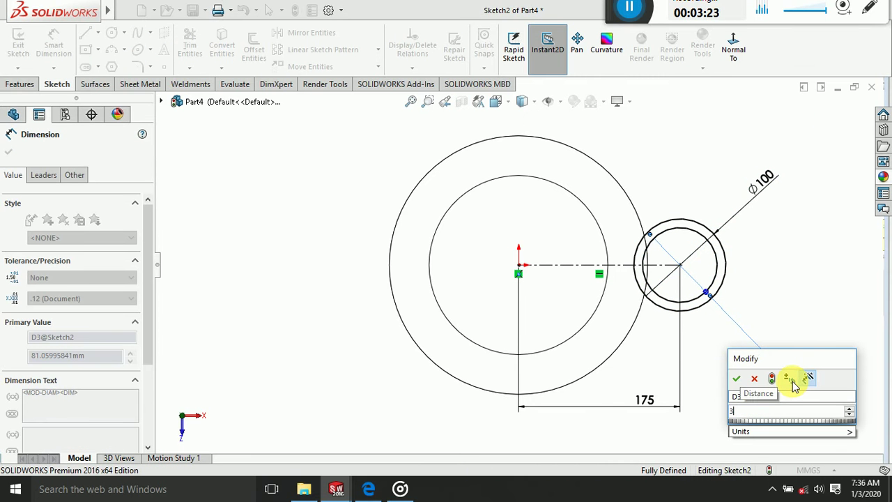
pyautogui.press('BackSpace')
pyautogui.press('BackSpace')
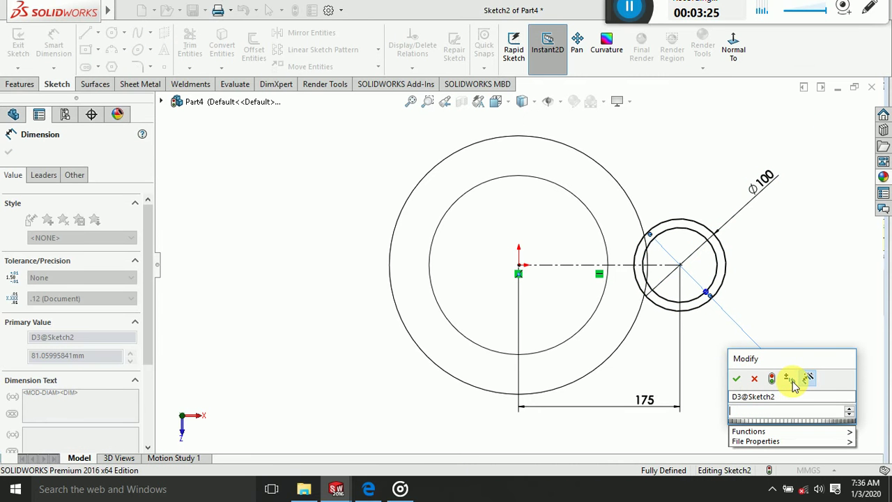
pyautogui.write('47')
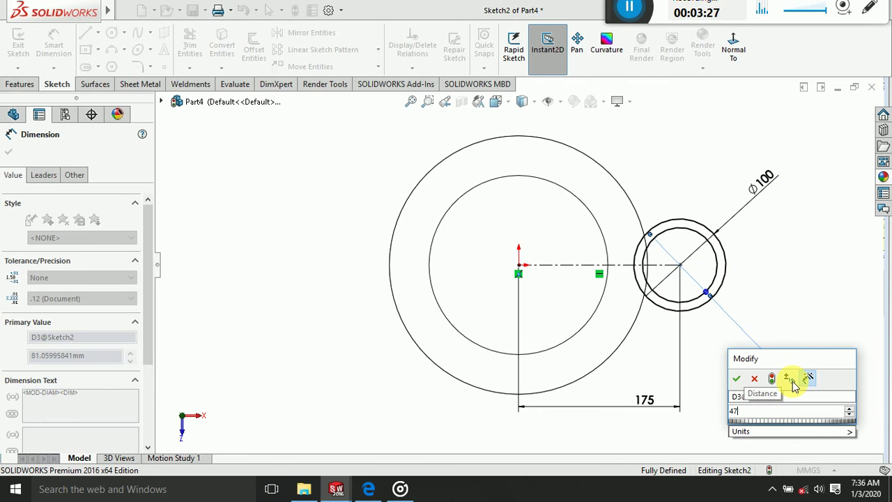
pyautogui.press('Return')
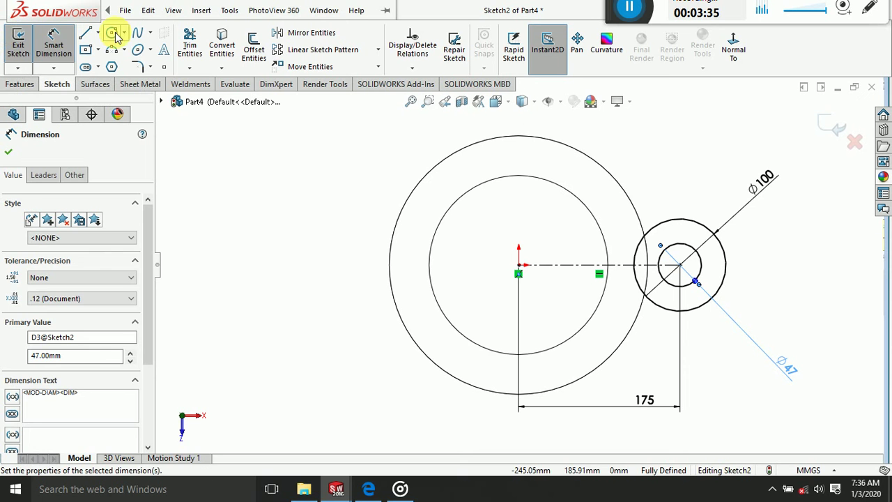
# Draw an R140 circle centred on the origin and zoom to fit
pyautogui.click(115, 35)
pyautogui.click(517, 266)
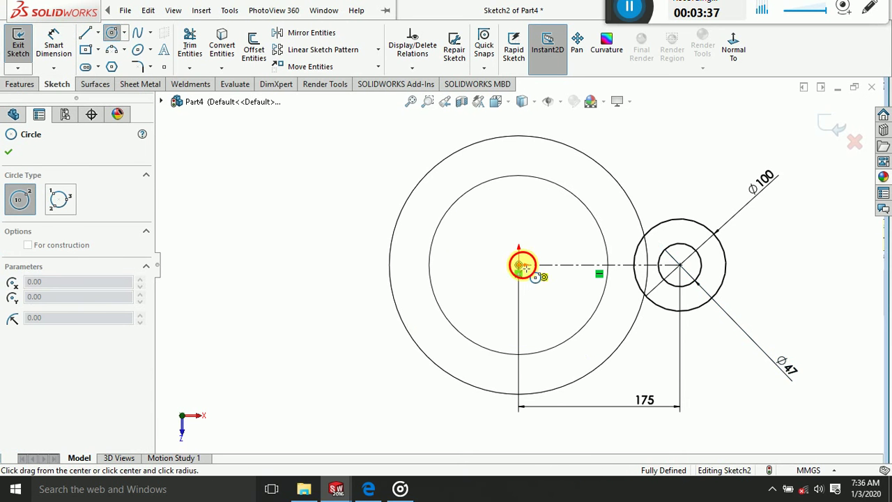
pyautogui.click(412, 338)
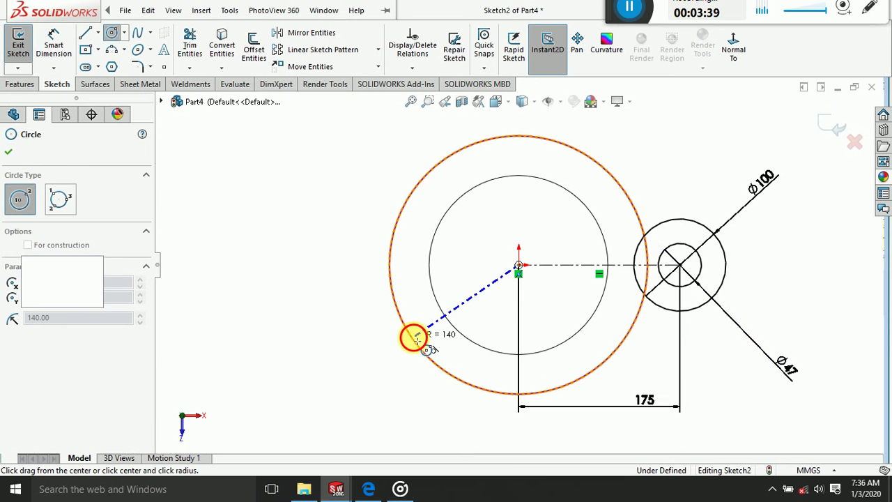
pyautogui.press('Escape')
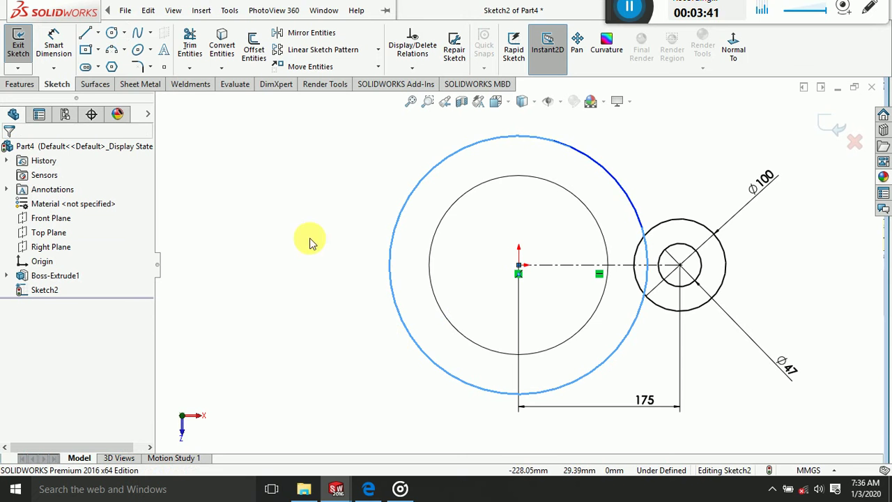
pyautogui.scroll(-2, 680, 204)
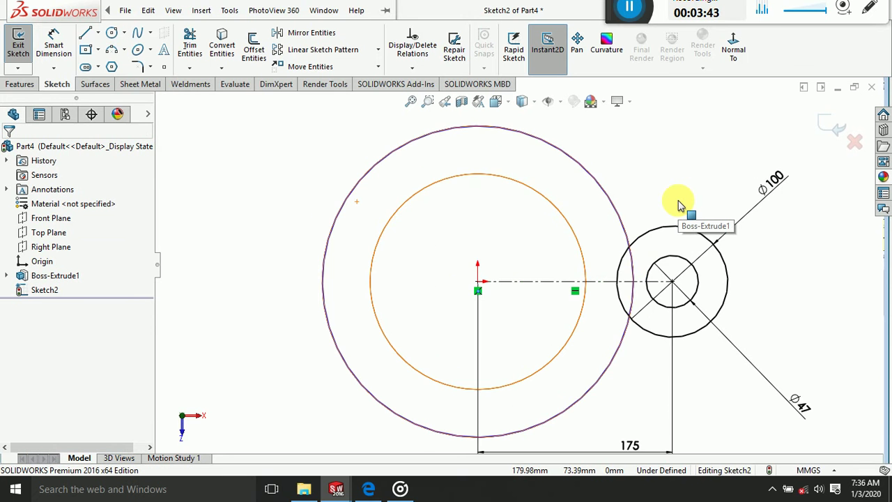
pyautogui.press('z')
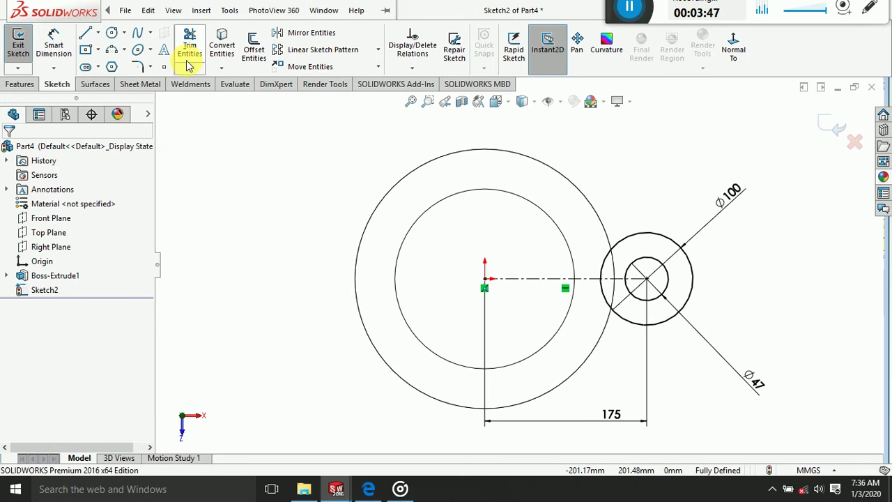
# Draw a horizontal line from the boss circle's top point to the R140 circle
pyautogui.click(125, 9)
pyautogui.click(86, 32)
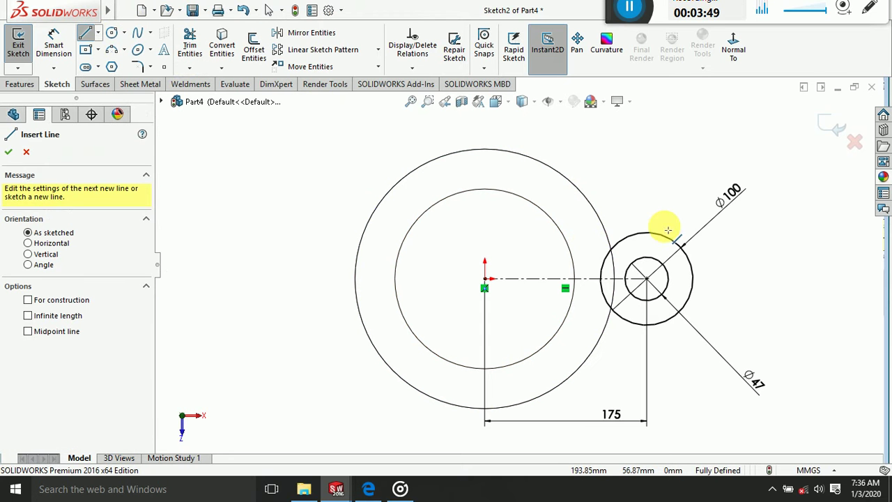
pyautogui.click(647, 233)
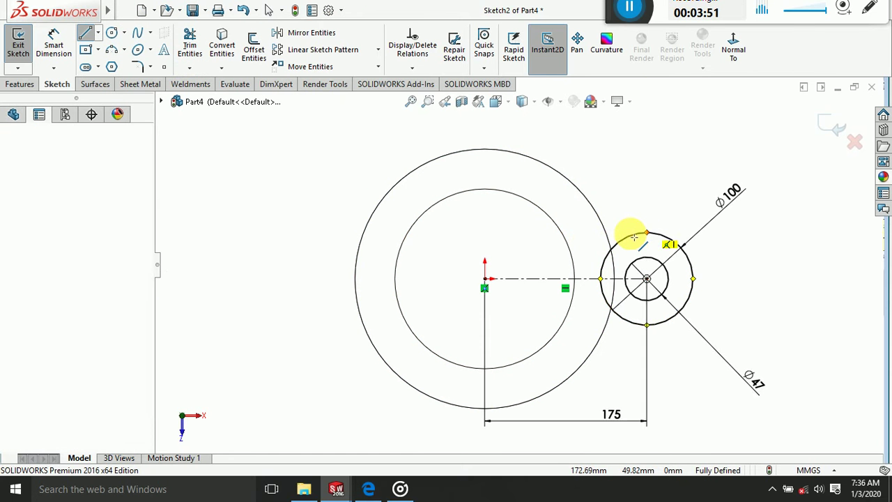
pyautogui.doubleClick(587, 237)
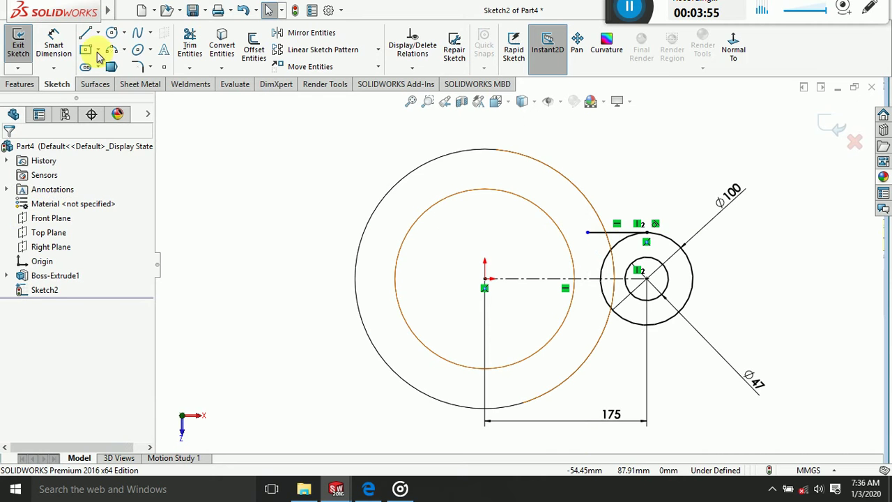
# Mirror the horizontal line below the centreline
pyautogui.click(310, 33)
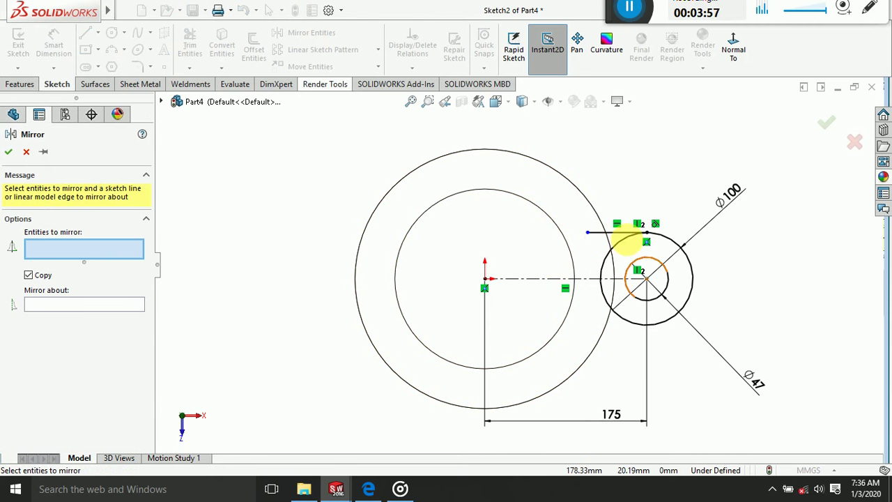
pyautogui.click(601, 234)
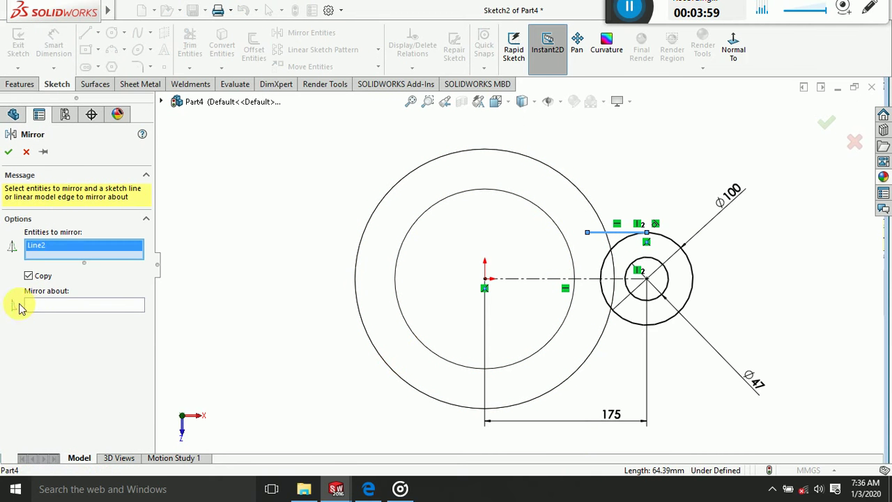
pyautogui.click(44, 305)
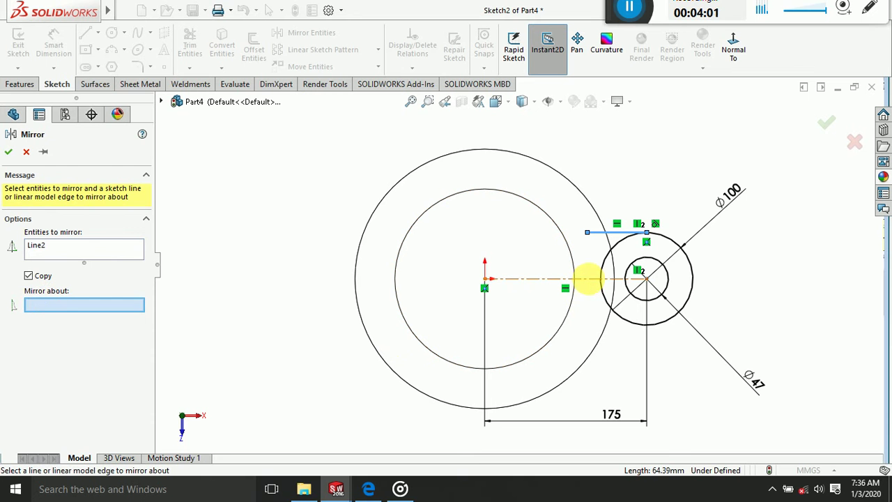
pyautogui.click(588, 278)
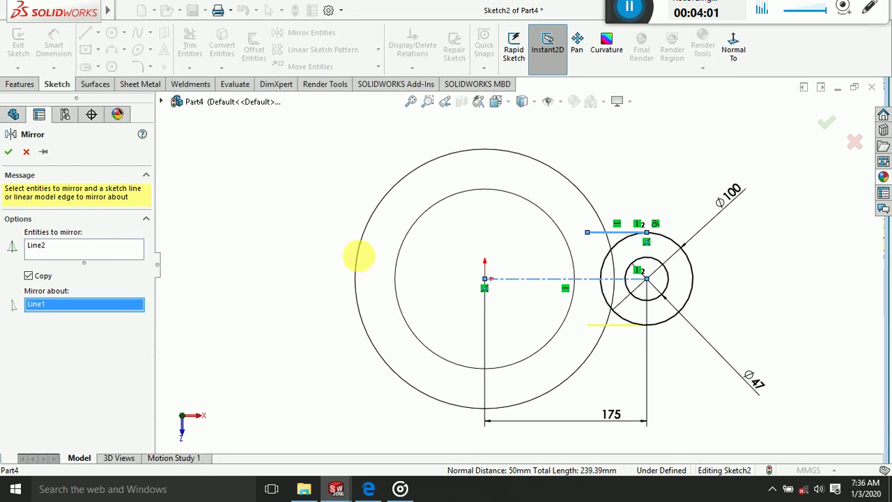
pyautogui.click(8, 154)
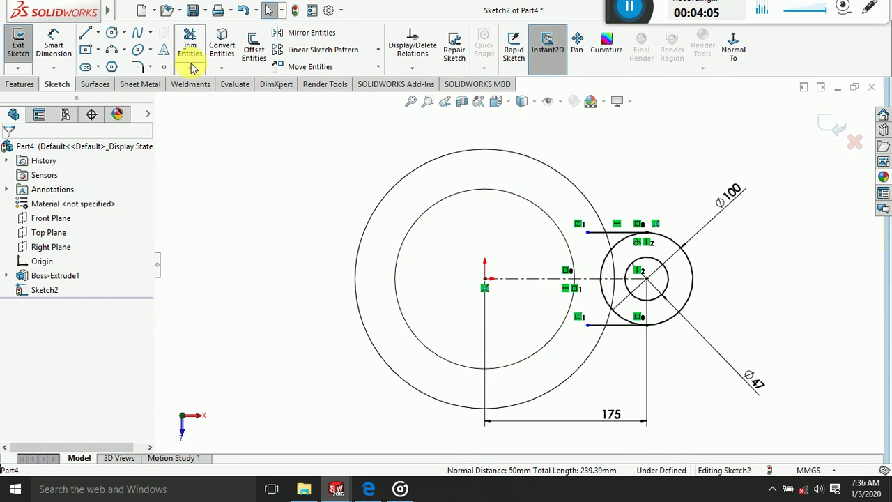
# Draw another circle from the origin out to the outer circle
pyautogui.click(111, 34)
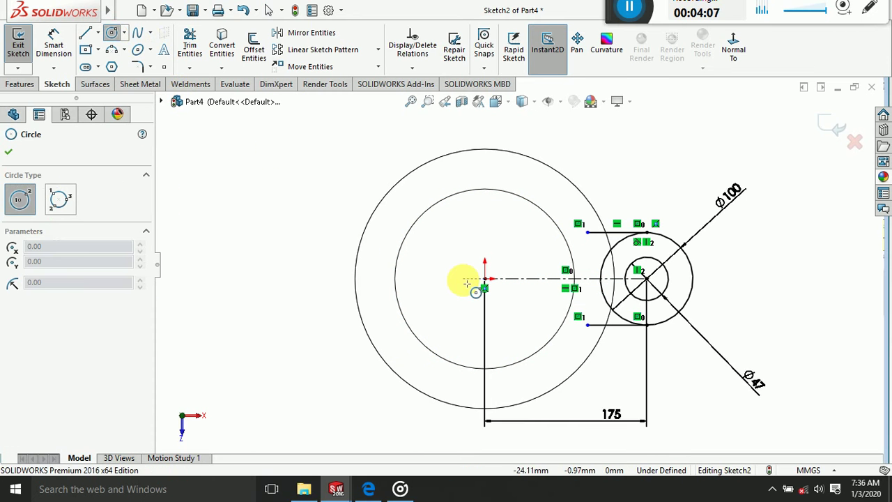
pyautogui.moveTo(485, 278); pyautogui.dragTo(360, 258)
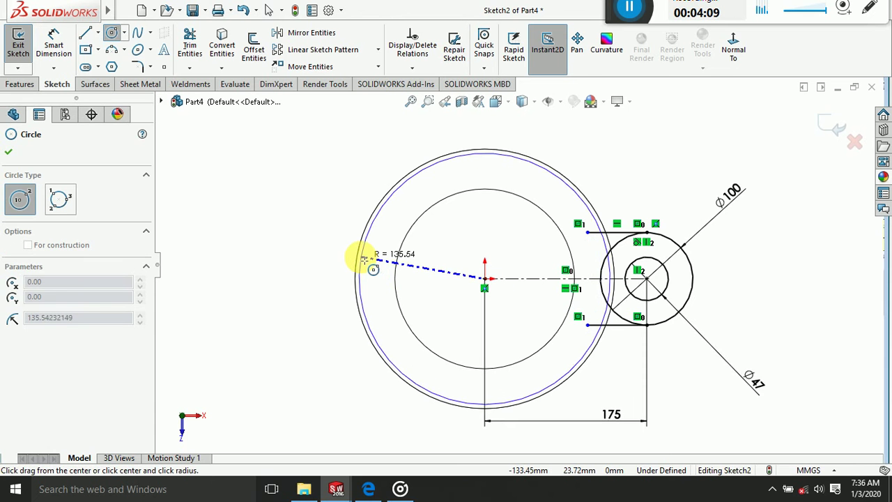
pyautogui.press('Escape')
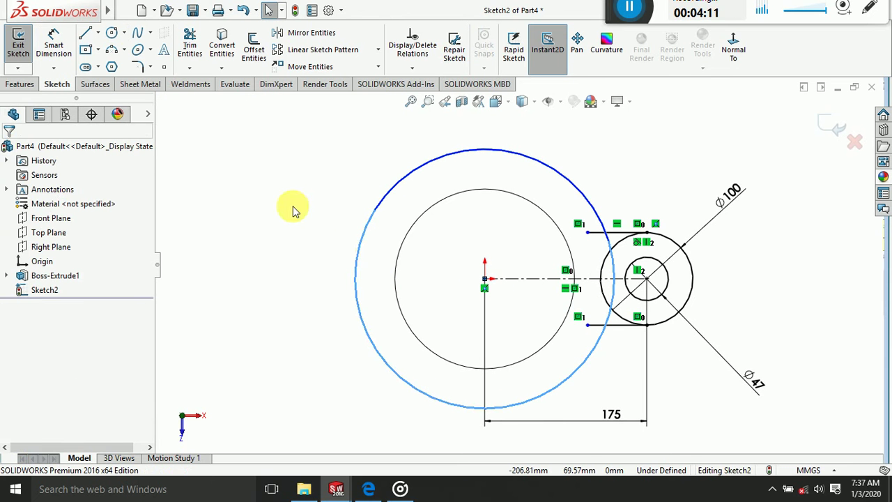
# Trim the excess line and outer-circle arcs to close the lug outline
pyautogui.click(183, 49)
pyautogui.scroll(-3, 551, 178)
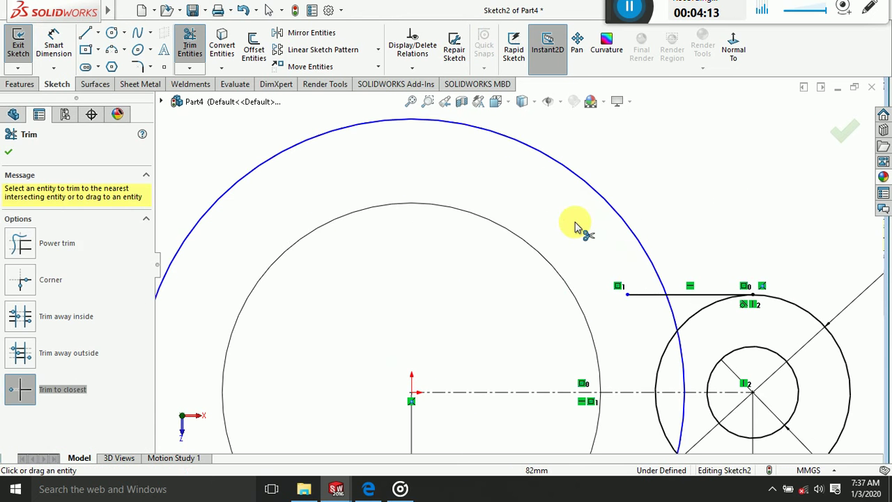
pyautogui.click(637, 294)
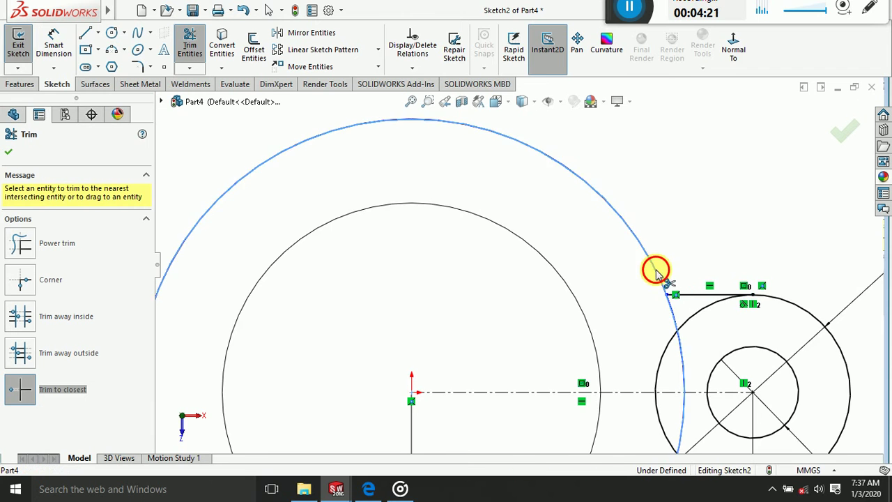
pyautogui.scroll(2, 648, 289)
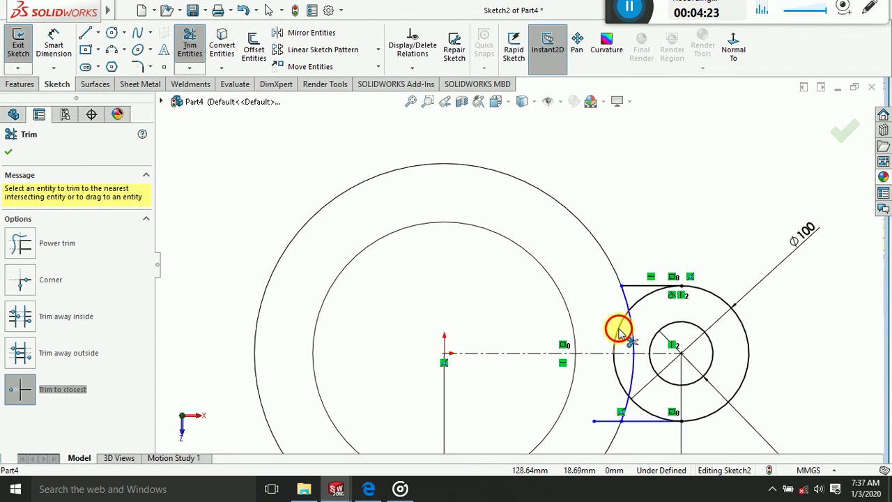
pyautogui.moveTo(618, 331); pyautogui.dragTo(618, 372)
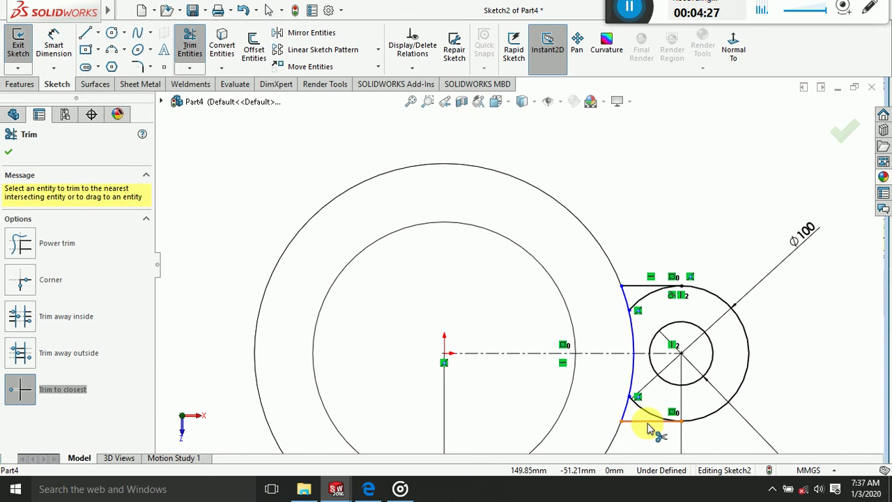
pyautogui.scroll(-2, 648, 428)
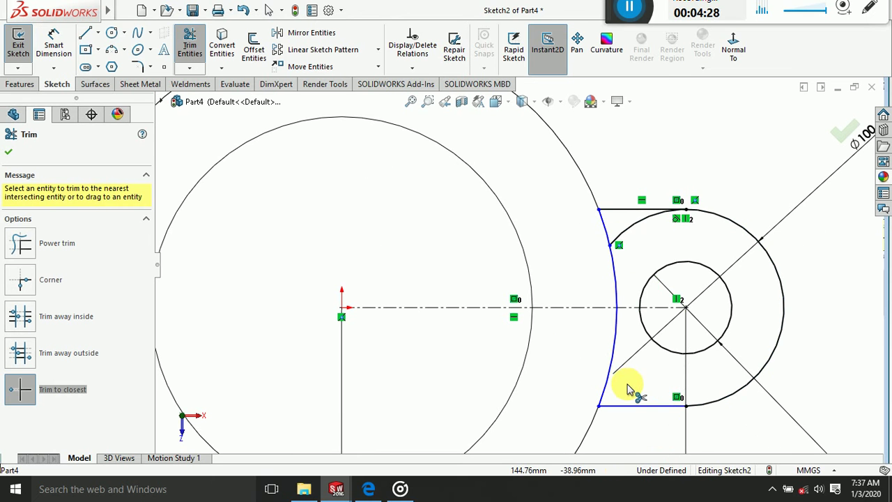
pyautogui.click(631, 391)
pyautogui.click(631, 236)
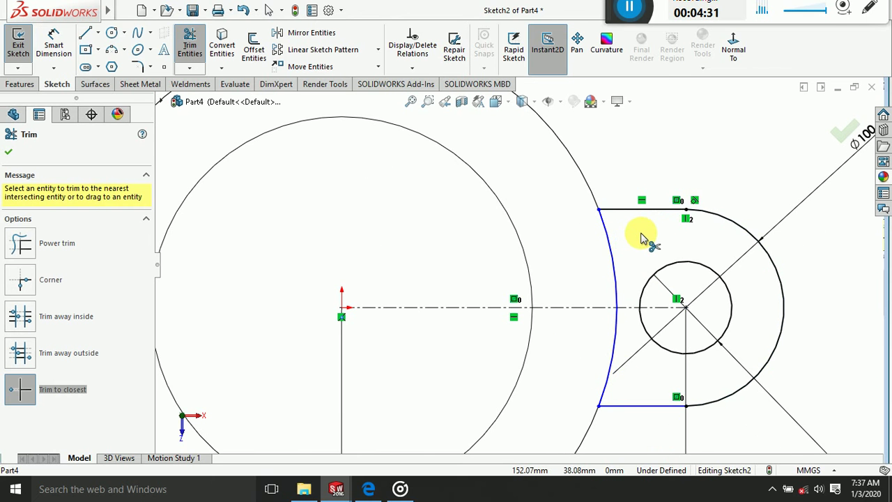
pyautogui.scroll(2, 641, 239)
pyautogui.scroll(1, 668, 279)
pyautogui.scroll(1, 676, 295)
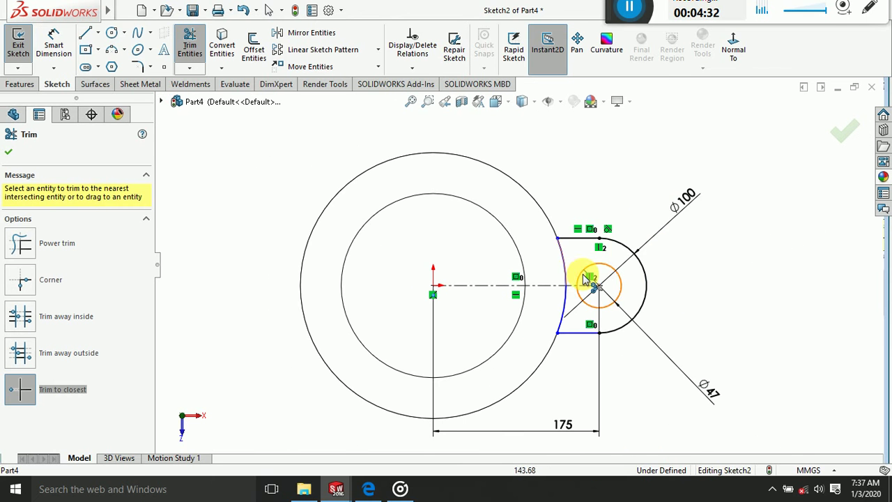
# Finish the lug sketch and tilt the view to see the hollow cylinder in 3D
pyautogui.click(829, 150)
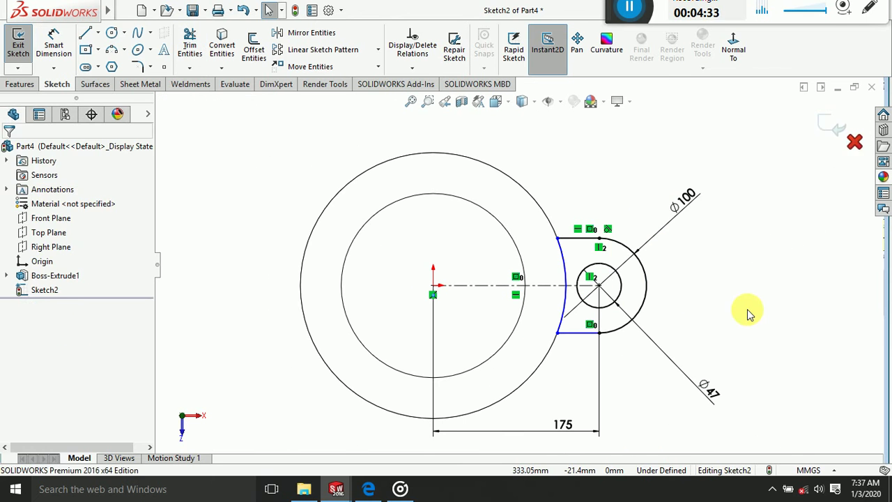
pyautogui.click(829, 132)
pyautogui.moveTo(749, 367); pyautogui.dragTo(738, 253, button='middle')
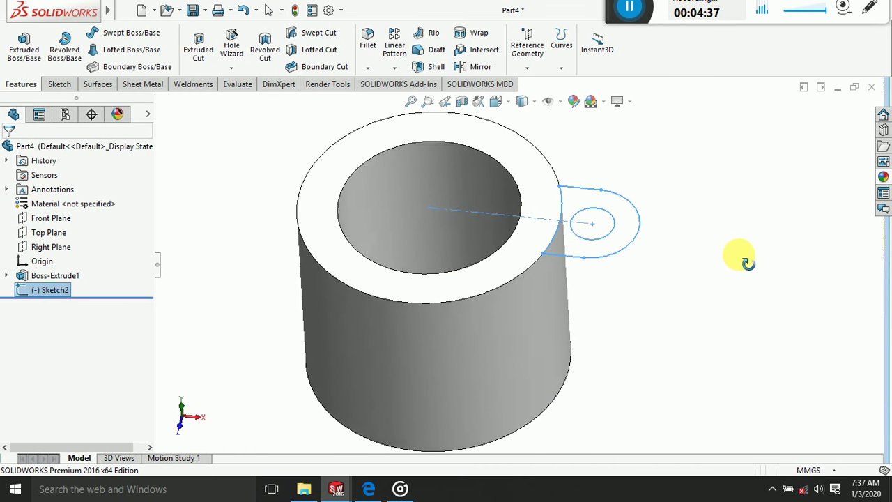
# Check the reference drawing PDF, then put it away to return to the model
pyautogui.click(368, 489)
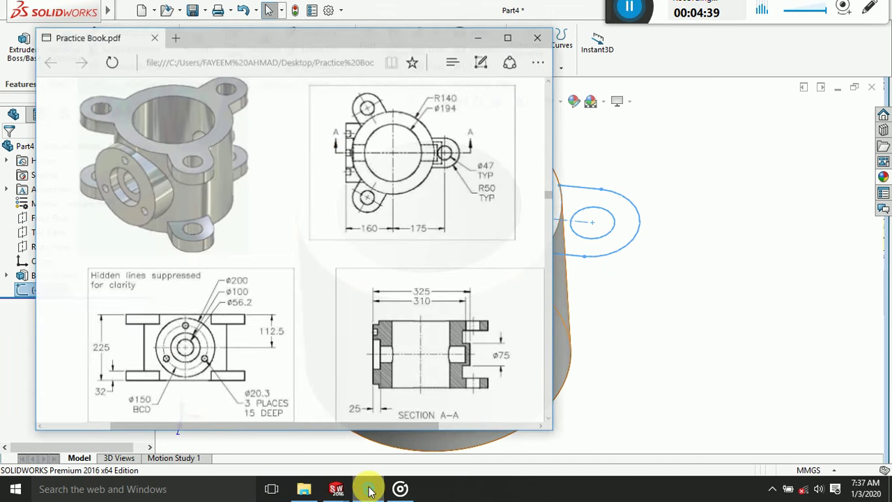
pyautogui.scroll(-1, 154, 344)
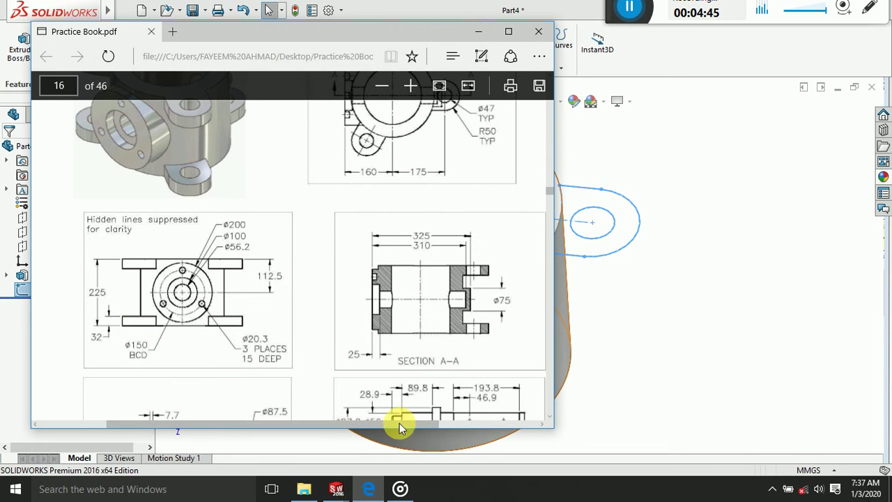
pyautogui.click(367, 488)
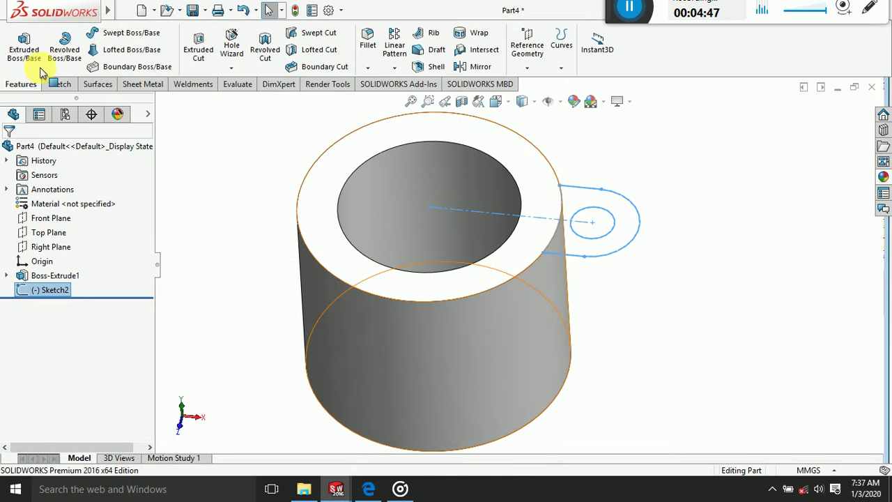
# Extrude the lug outline 32 mm in the reversed, downward direction as Boss-Extrude2
pyautogui.click(24, 44)
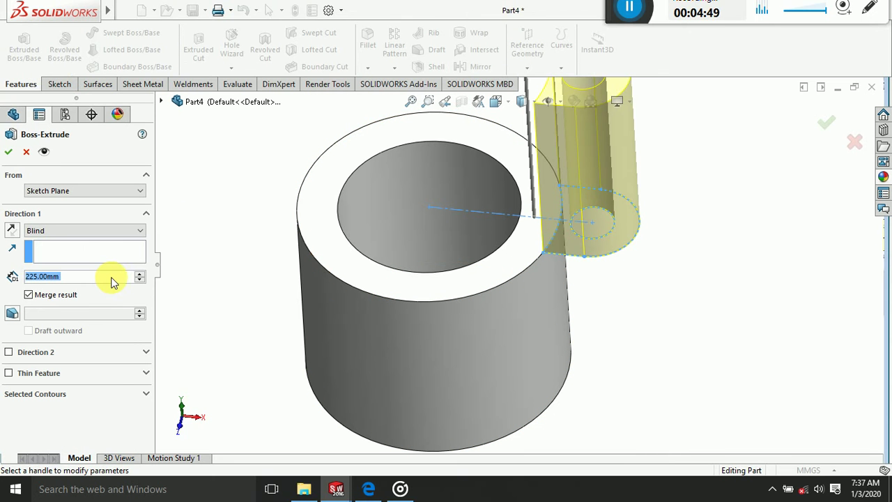
pyautogui.write('32')
pyautogui.press('Return')
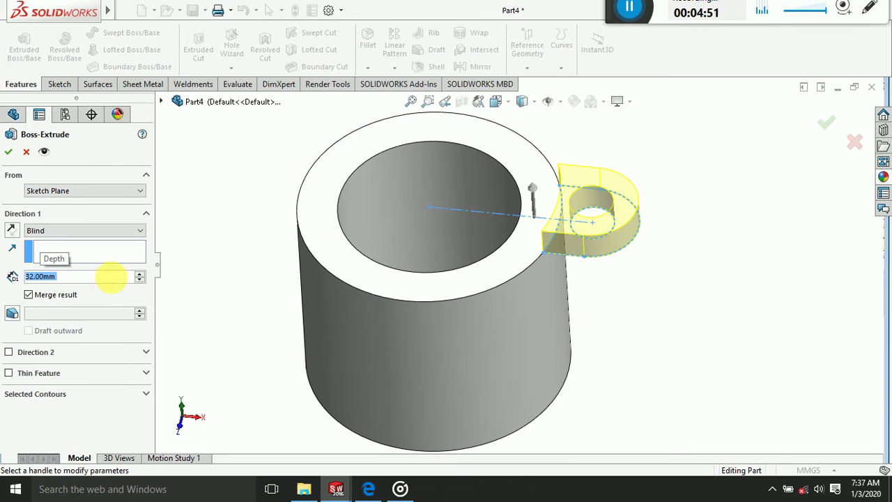
pyautogui.click(11, 228)
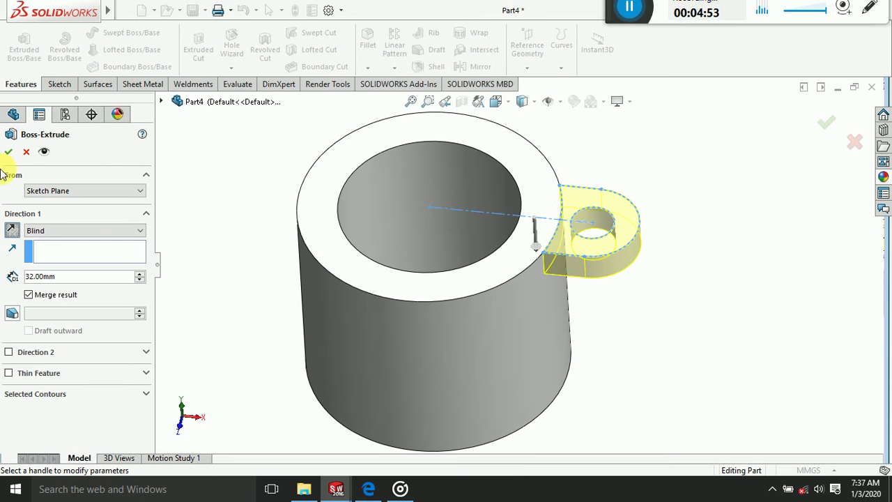
pyautogui.click(9, 152)
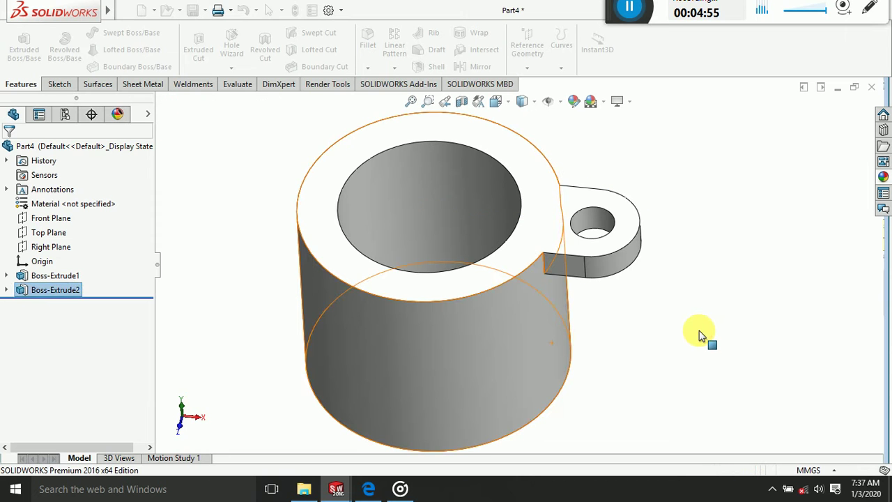
pyautogui.moveTo(725, 330)
pyautogui.mouseDown(button='middle')
pyautogui.moveTo(717, 291)
pyautogui.moveTo(681, 251)
pyautogui.mouseUp(button='middle')
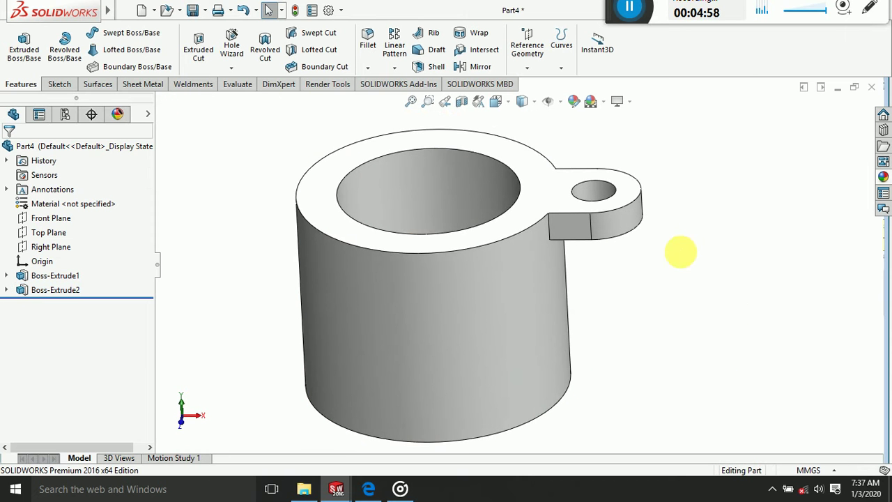
pyautogui.click(394, 66)
# Circular-pattern Boss-Extrude2 three times over 360° about the cylinder face axis
pyautogui.click(398, 95)
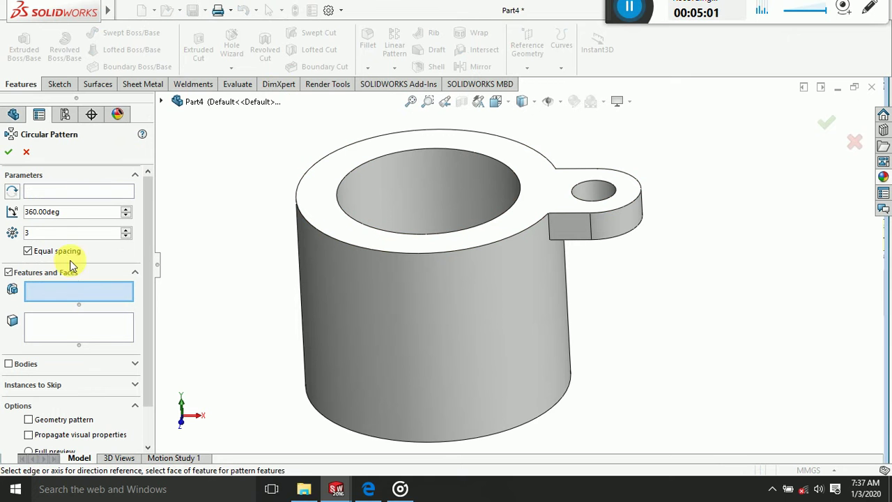
pyautogui.click(161, 103)
pyautogui.click(206, 247)
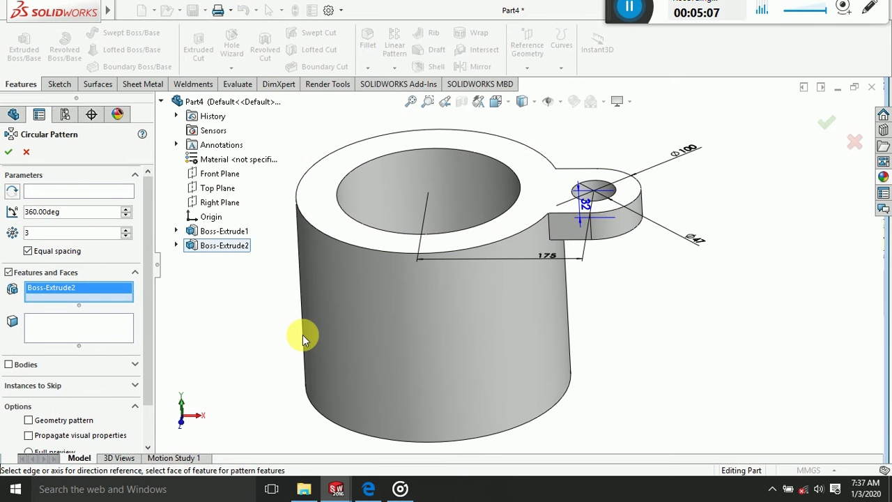
pyautogui.click(99, 193)
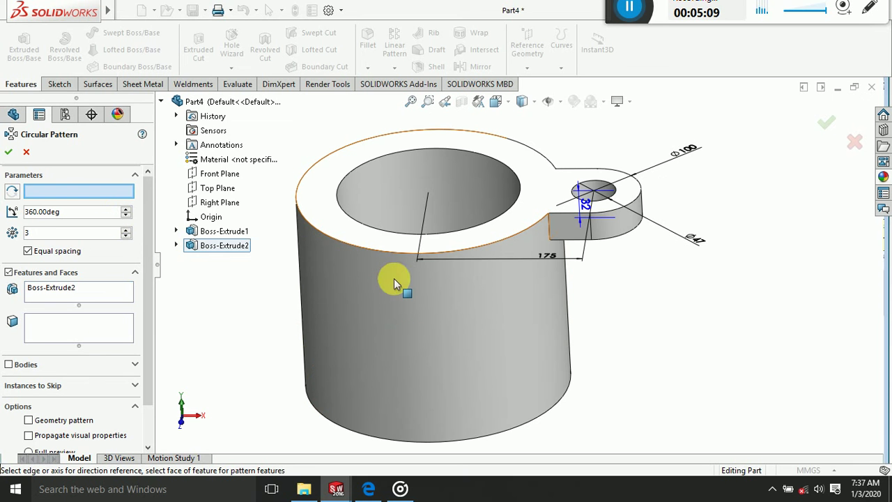
pyautogui.click(392, 279)
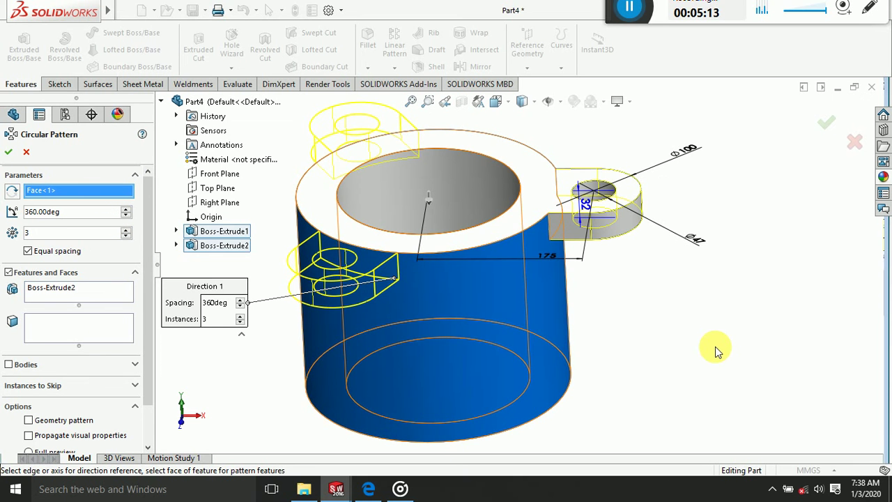
pyautogui.press('Return')
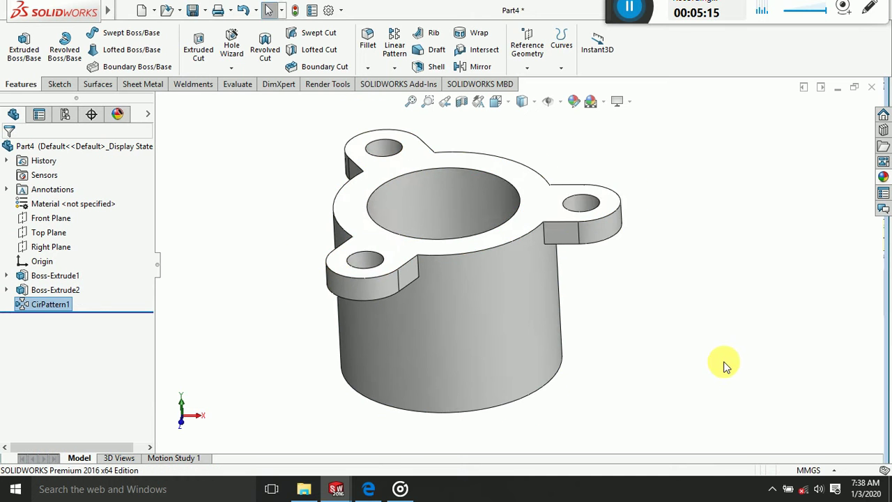
pyautogui.moveTo(725, 362)
pyautogui.mouseDown(button='middle')
pyautogui.moveTo(687, 309)
pyautogui.moveTo(733, 364)
pyautogui.mouseUp(button='middle')
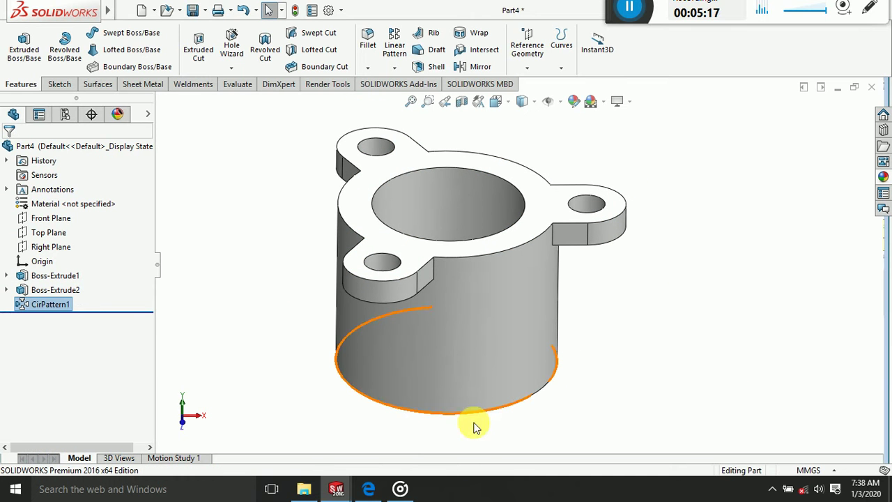
pyautogui.click(355, 490)
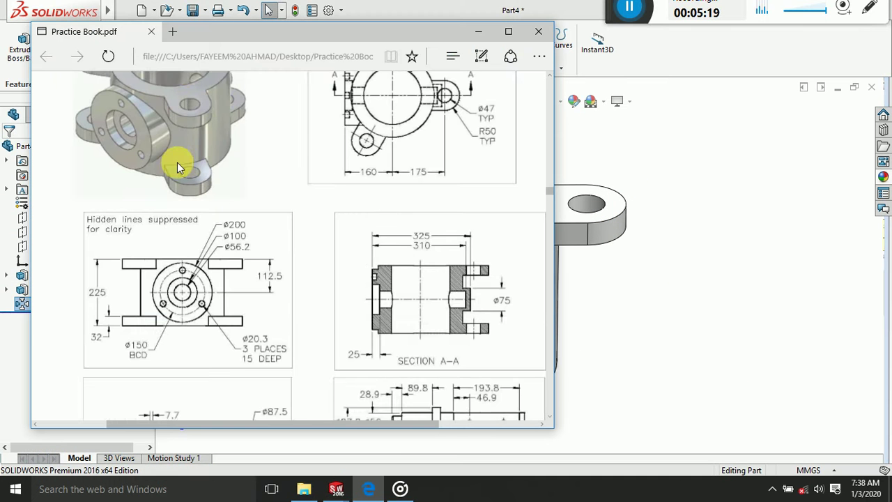
pyautogui.scroll(2, 216, 206)
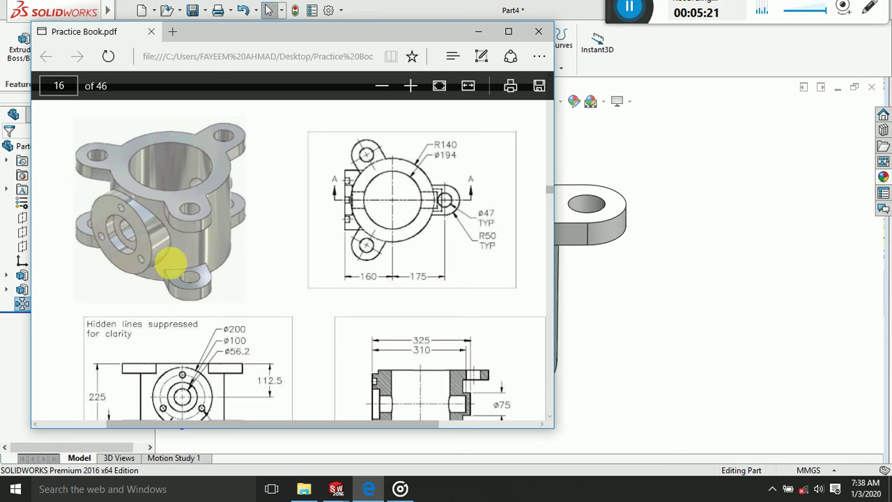
pyautogui.click(368, 481)
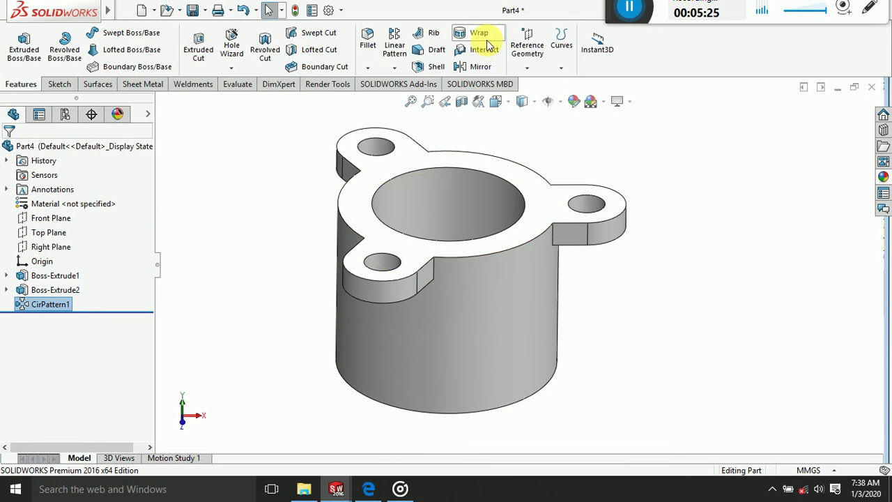
# Mirror CirPattern1 about the Top Plane to add bottom lugs, then view the reference PDF
pyautogui.click(481, 66)
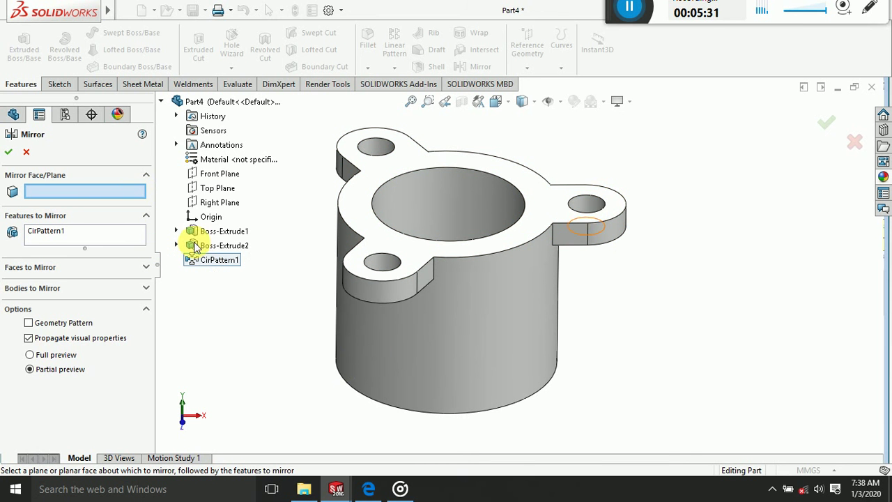
pyautogui.click(212, 189)
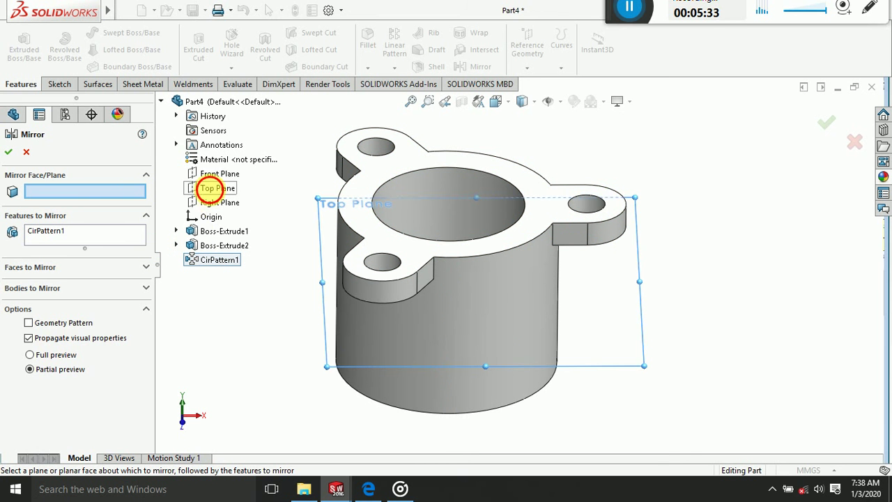
pyautogui.moveTo(696, 374)
pyautogui.mouseDown(button='middle')
pyautogui.moveTo(684, 335)
pyautogui.moveTo(693, 354)
pyautogui.mouseUp(button='middle')
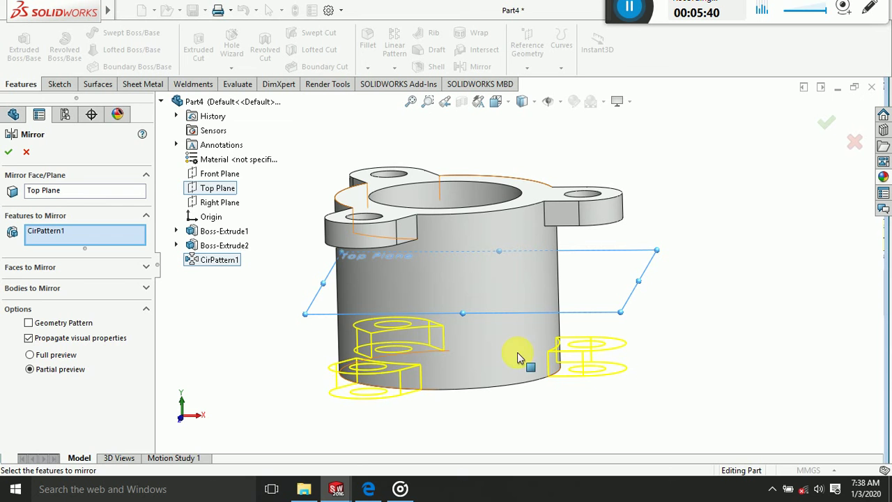
pyautogui.click(9, 153)
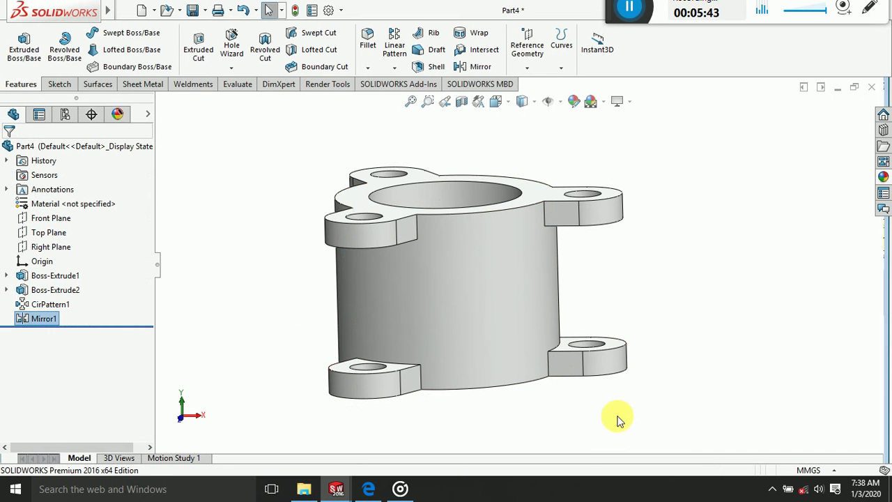
pyautogui.moveTo(618, 418)
pyautogui.mouseDown(button='middle')
pyautogui.moveTo(748, 350)
pyautogui.moveTo(773, 376)
pyautogui.moveTo(736, 398)
pyautogui.mouseUp(button='middle')
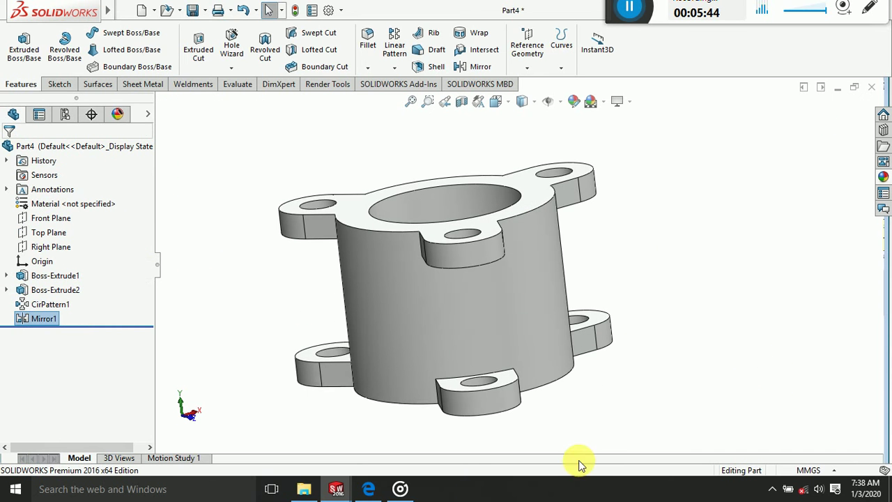
pyautogui.click(376, 490)
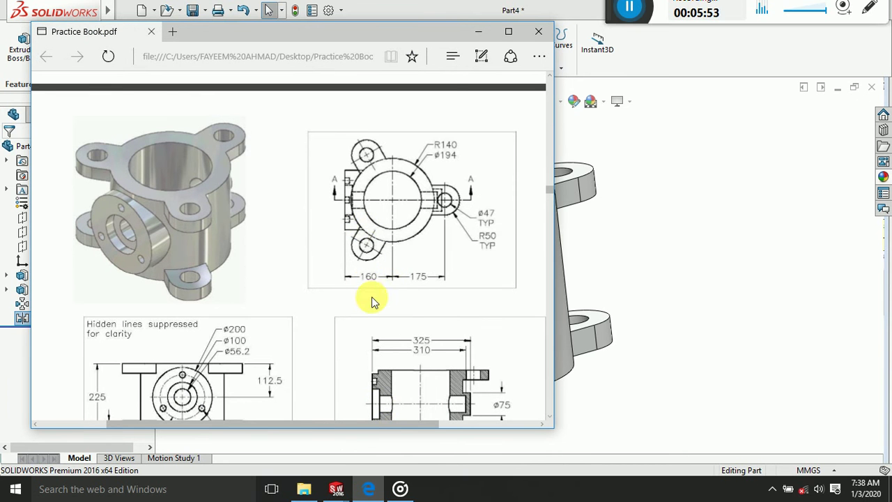
# Put the reference PDF away and select the Front Plane in the FeatureManager tree
pyautogui.click(370, 490)
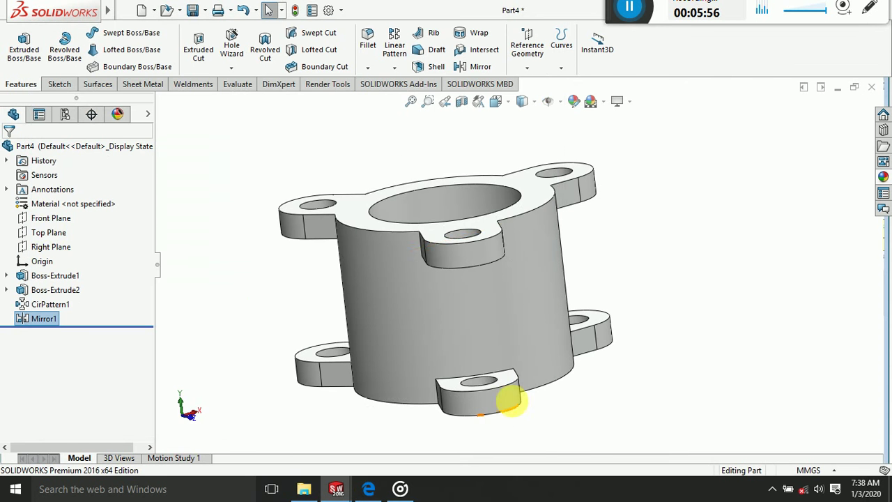
pyautogui.click(43, 218)
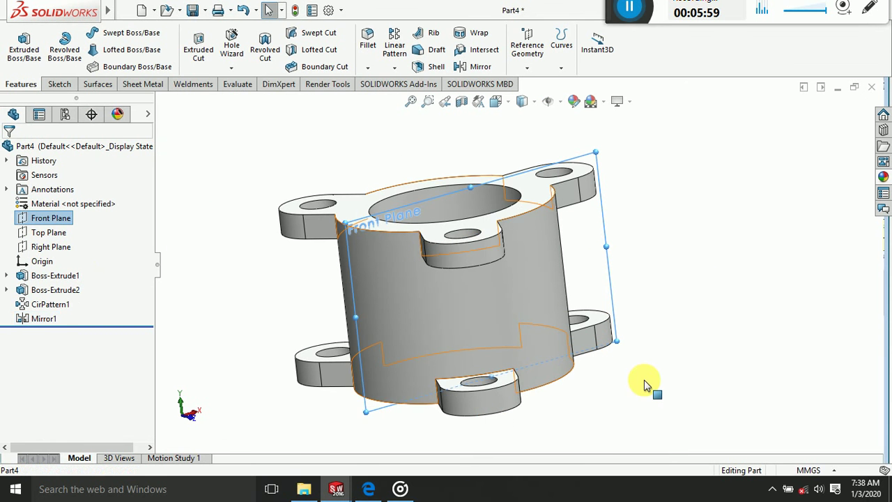
pyautogui.moveTo(644, 380)
pyautogui.mouseDown(button='middle')
pyautogui.moveTo(480, 428)
pyautogui.moveTo(428, 464)
pyautogui.moveTo(513, 486)
pyautogui.moveTo(490, 484)
pyautogui.moveTo(521, 458)
pyautogui.mouseUp(button='middle')
pyautogui.moveTo(701, 348)
pyautogui.mouseDown(button='middle')
pyautogui.moveTo(688, 372)
pyautogui.moveTo(717, 335)
pyautogui.moveTo(683, 356)
pyautogui.moveTo(726, 356)
pyautogui.mouseUp(button='middle')
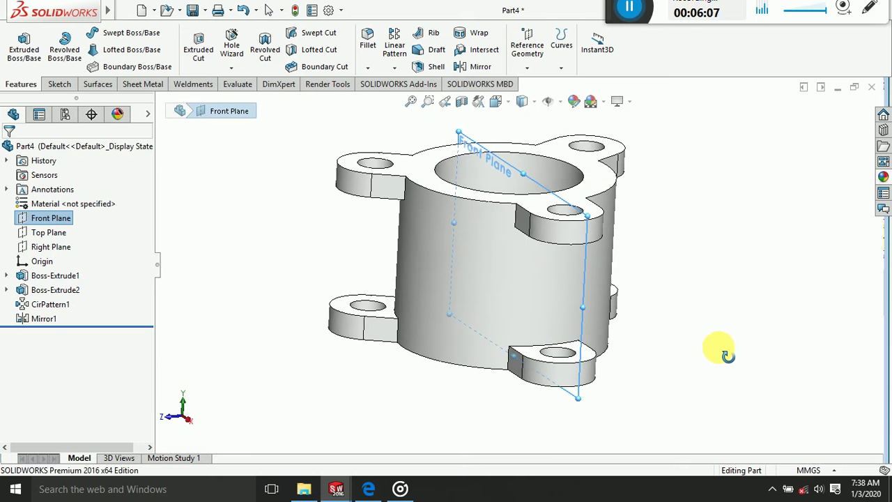
pyautogui.press('Escape')
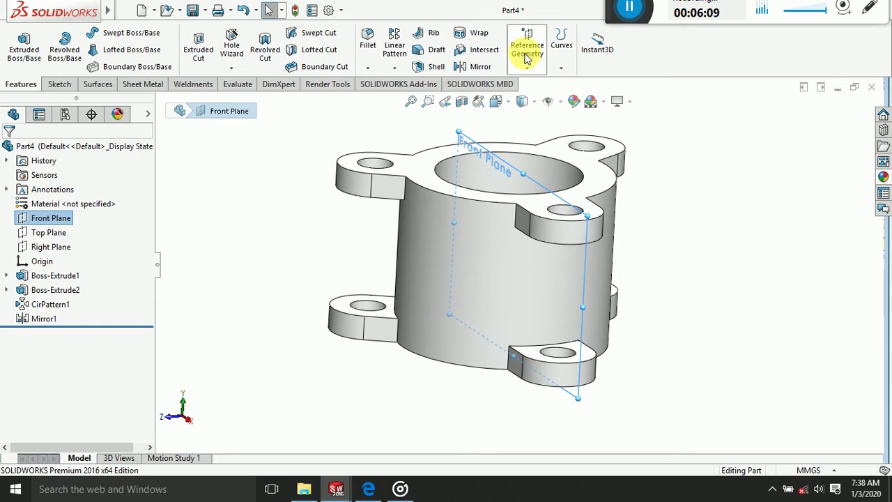
# Create Plane1, offset 160 mm from the Front Plane with Flip offset checked
pyautogui.click(528, 64)
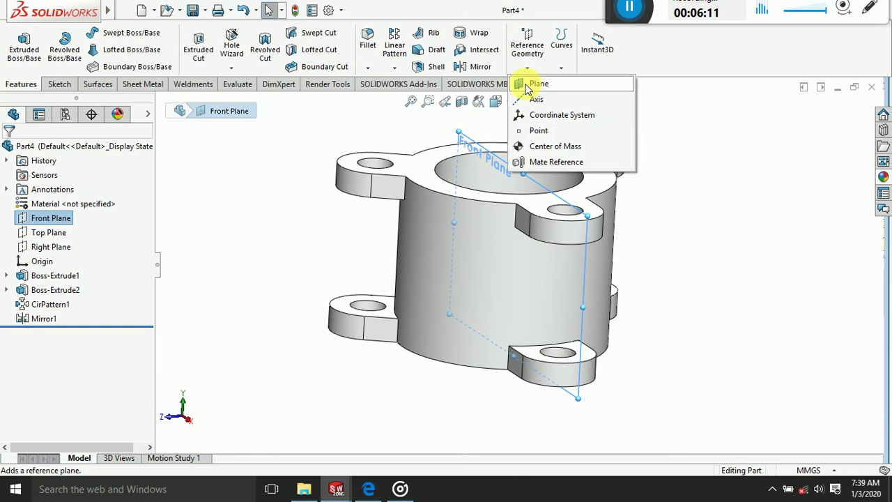
pyautogui.click(534, 84)
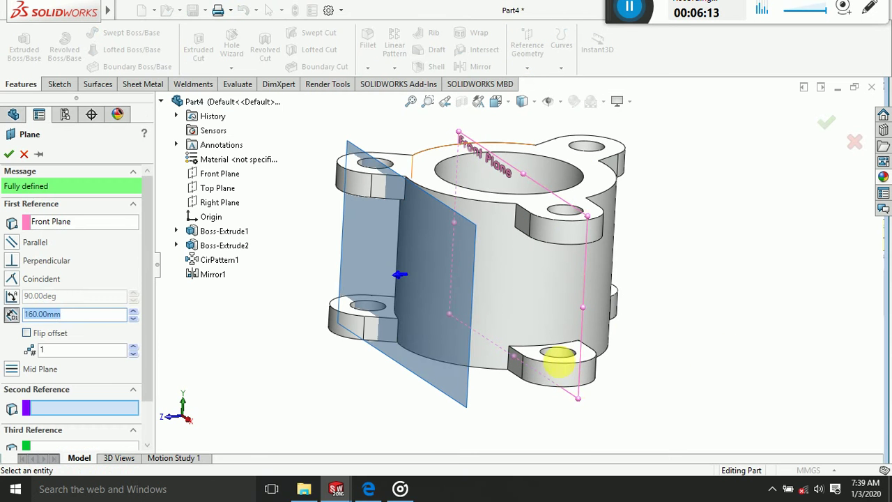
pyautogui.moveTo(676, 358)
pyautogui.mouseDown(button='middle')
pyautogui.moveTo(772, 382)
pyautogui.moveTo(744, 395)
pyautogui.moveTo(626, 337)
pyautogui.moveTo(571, 371)
pyautogui.moveTo(551, 346)
pyautogui.moveTo(606, 353)
pyautogui.moveTo(599, 358)
pyautogui.moveTo(633, 322)
pyautogui.mouseUp(button='middle')
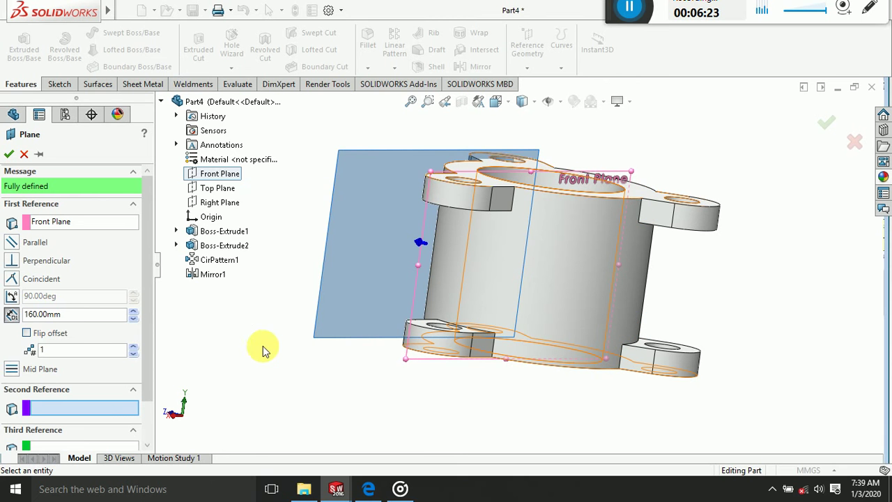
pyautogui.click(27, 334)
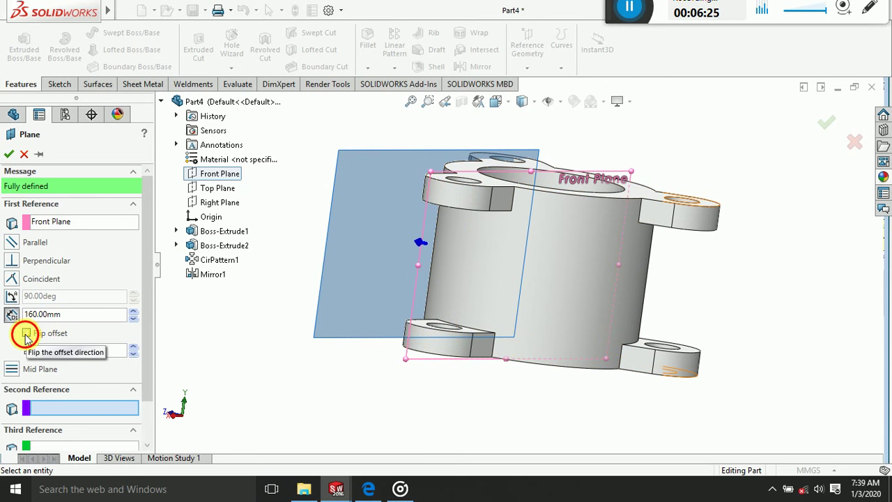
pyautogui.moveTo(326, 400)
pyautogui.mouseDown(button='middle')
pyautogui.moveTo(253, 369)
pyautogui.moveTo(252, 401)
pyautogui.moveTo(319, 388)
pyautogui.moveTo(308, 384)
pyautogui.mouseUp(button='middle')
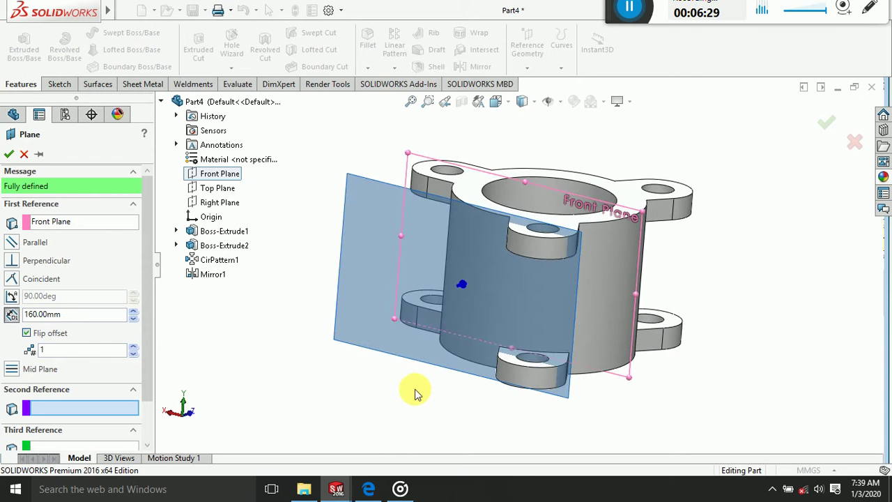
pyautogui.moveTo(414, 393)
pyautogui.mouseDown(button='middle')
pyautogui.moveTo(329, 383)
pyautogui.moveTo(418, 414)
pyautogui.moveTo(428, 450)
pyautogui.moveTo(352, 376)
pyautogui.moveTo(339, 405)
pyautogui.moveTo(362, 420)
pyautogui.moveTo(313, 344)
pyautogui.mouseUp(button='middle')
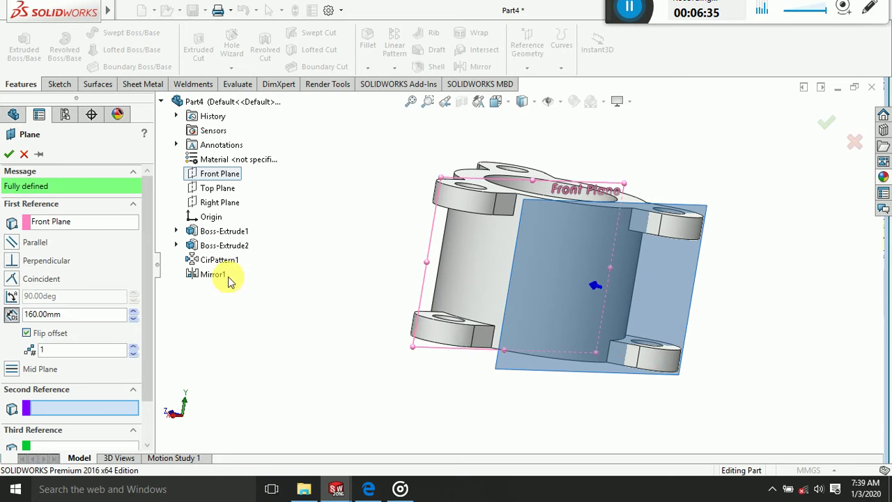
pyautogui.click(9, 155)
pyautogui.moveTo(325, 350)
pyautogui.mouseDown(button='middle')
pyautogui.moveTo(305, 328)
pyautogui.moveTo(251, 340)
pyautogui.moveTo(338, 309)
pyautogui.mouseUp(button='middle')
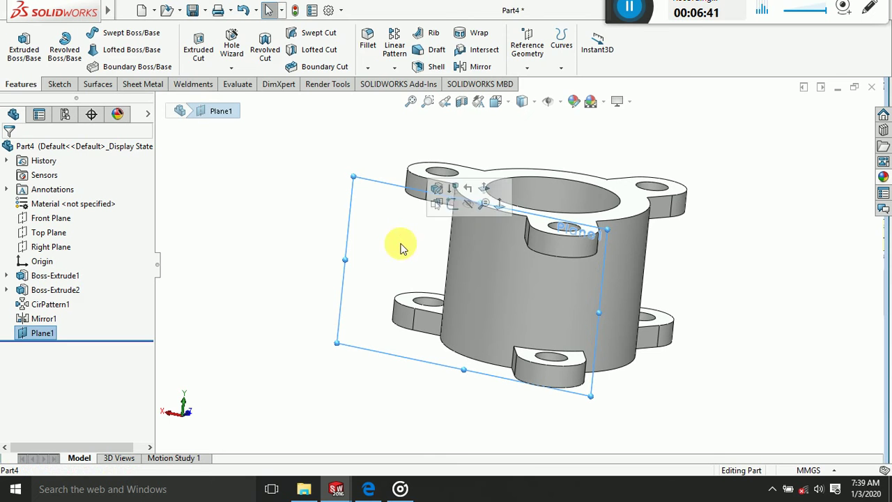
pyautogui.click(452, 203)
# Leave the empty sketch on Plane1, return to an isometric view, and select the Right Plane
pyautogui.click(732, 47)
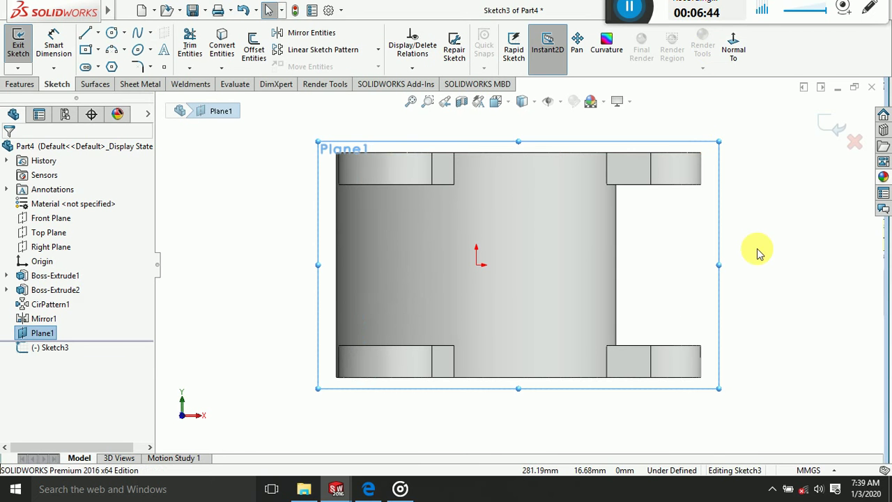
pyautogui.moveTo(760, 253)
pyautogui.mouseDown(button='middle')
pyautogui.moveTo(651, 272)
pyautogui.moveTo(627, 258)
pyautogui.mouseUp(button='middle')
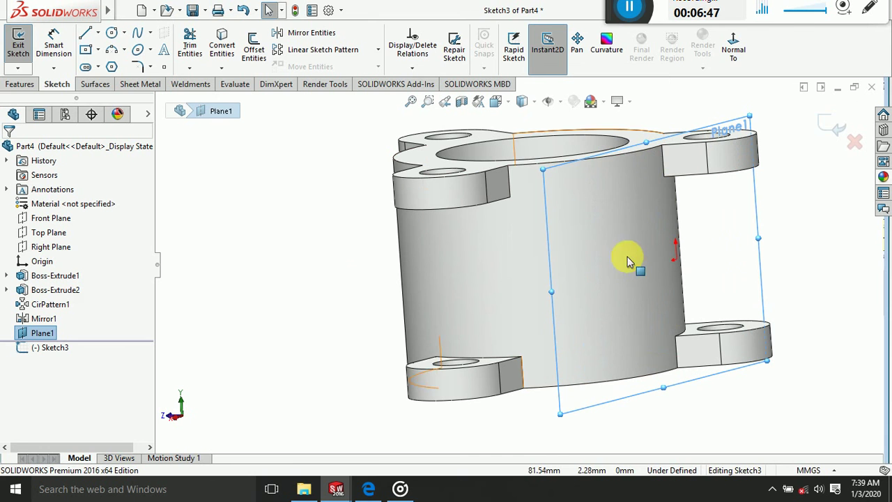
pyautogui.click(834, 126)
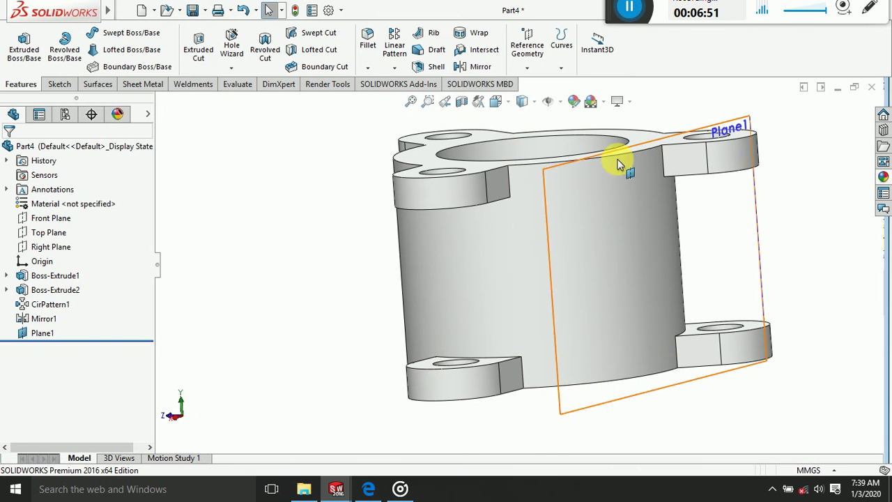
pyautogui.moveTo(654, 143); pyautogui.dragTo(554, 165, button='middle')
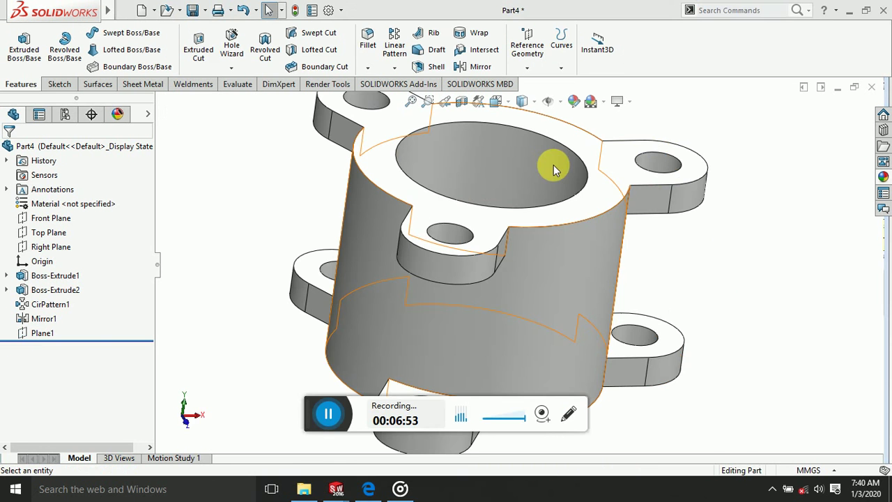
pyautogui.moveTo(314, 416); pyautogui.dragTo(697, 16)
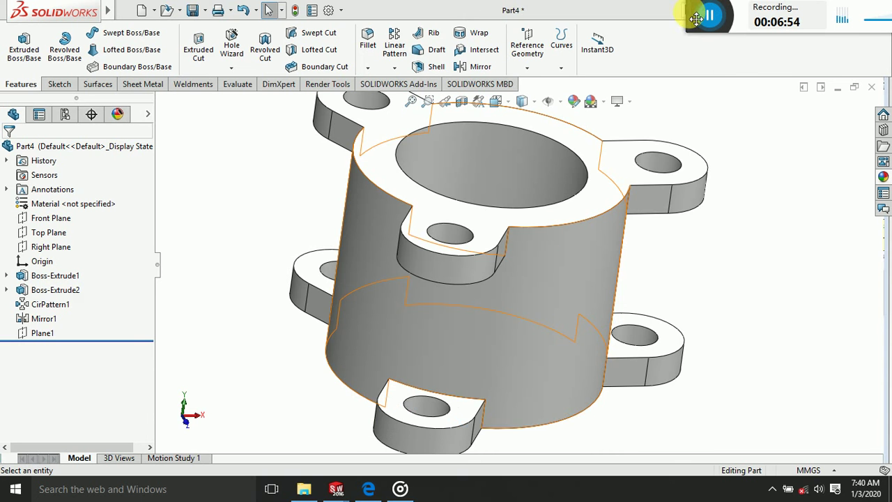
pyautogui.moveTo(777, 374)
pyautogui.mouseDown(button='middle')
pyautogui.moveTo(696, 319)
pyautogui.moveTo(786, 328)
pyautogui.mouseUp(button='middle')
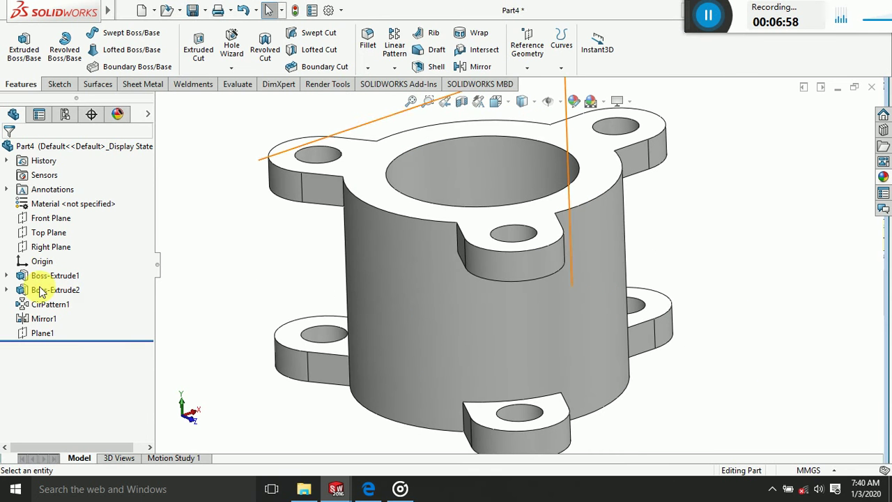
pyautogui.click(46, 248)
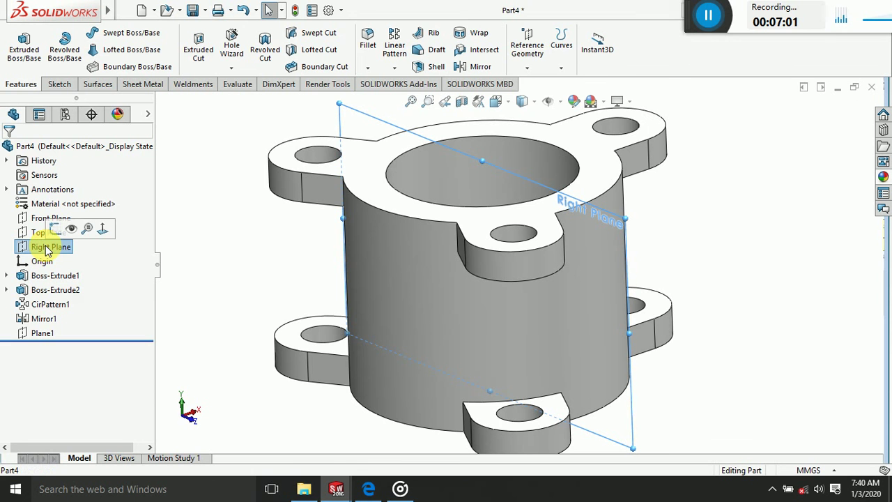
pyautogui.click(537, 64)
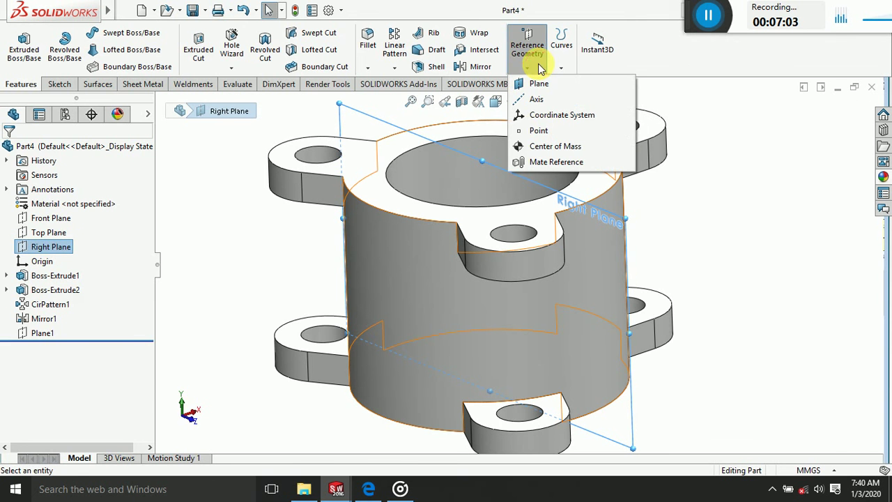
# Create Plane2, offset 160 mm from the Right Plane with Flip offset checked
pyautogui.click(538, 83)
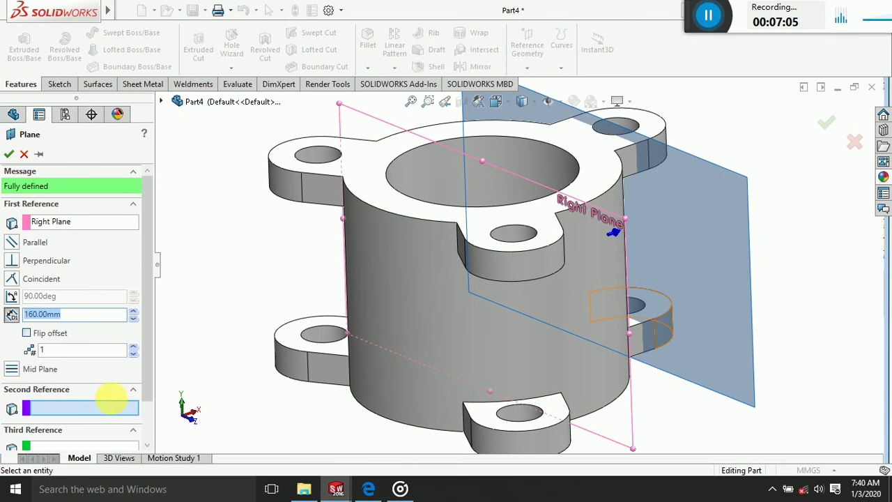
pyautogui.click(26, 334)
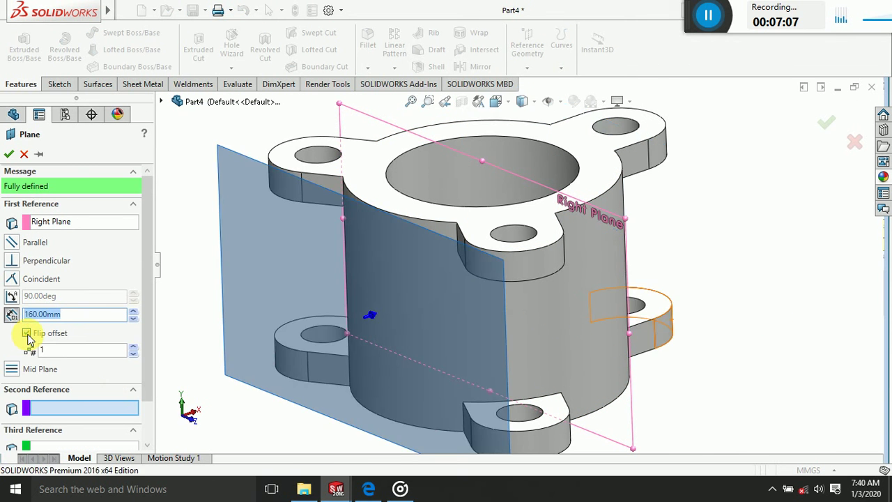
pyautogui.moveTo(726, 313); pyautogui.dragTo(720, 299, button='middle')
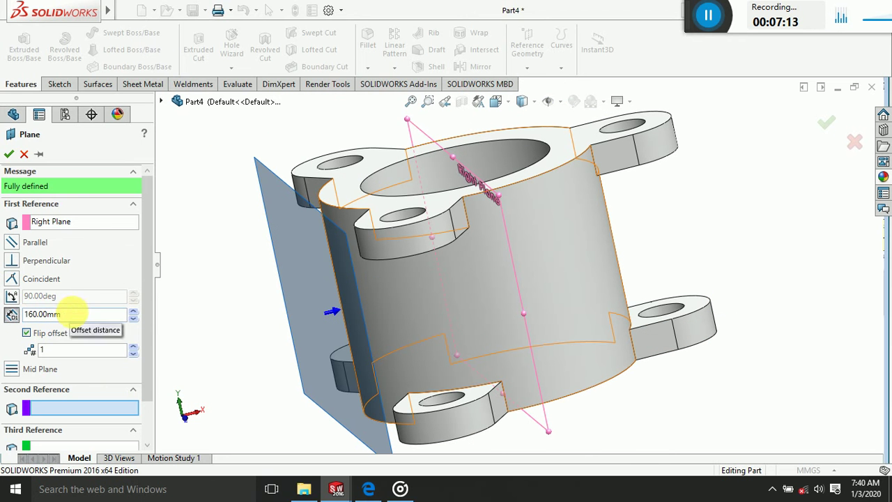
pyautogui.click(10, 154)
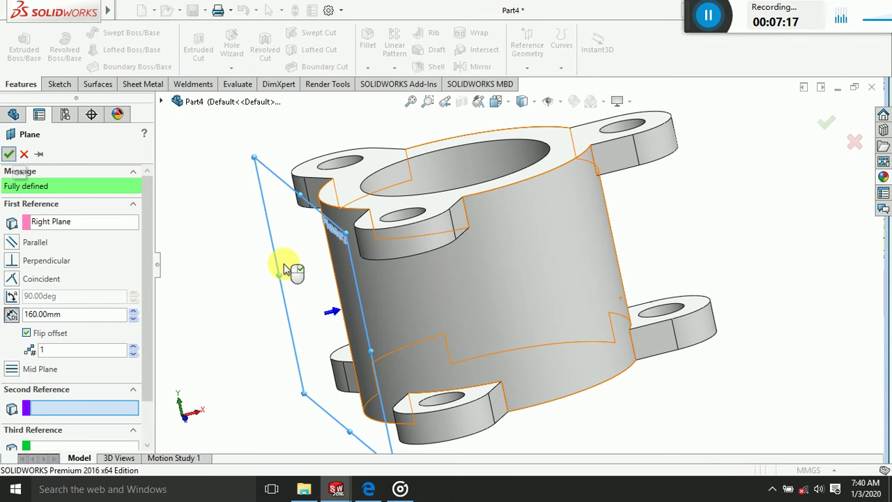
pyautogui.click(285, 225)
pyautogui.click(285, 231)
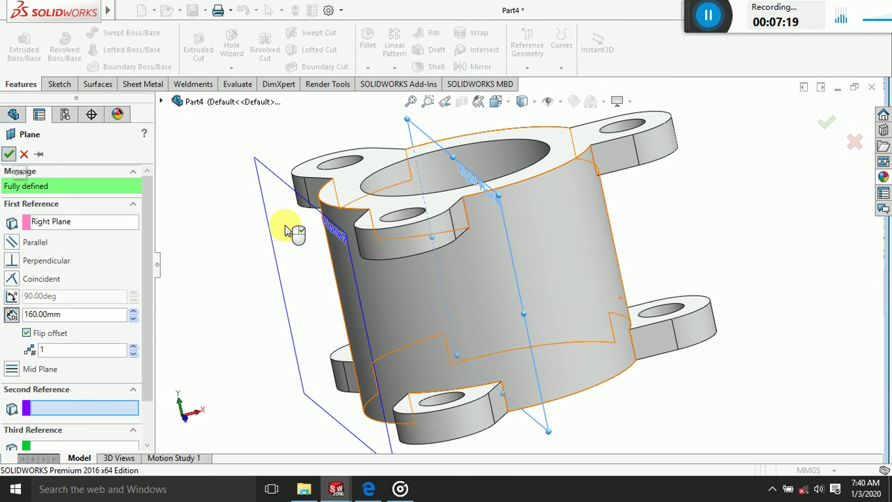
pyautogui.rightClick(285, 230)
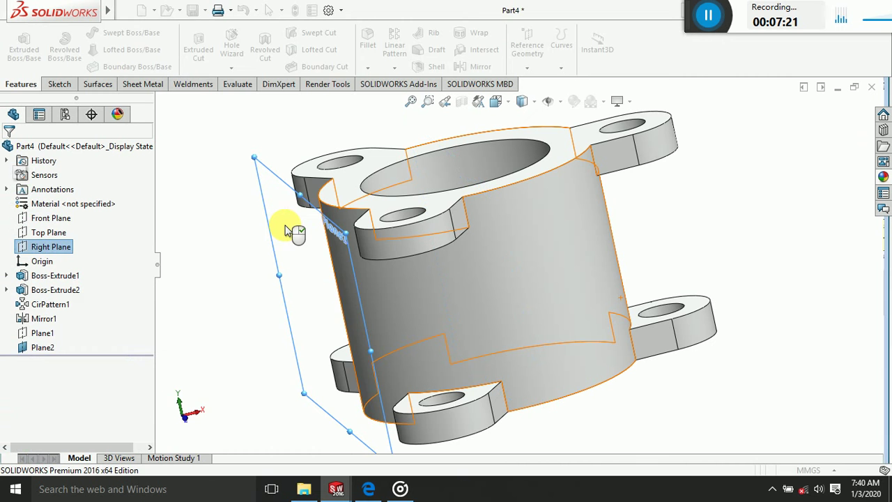
pyautogui.rightClick(285, 231)
# Sketch a circle centred on the origin on Plane2, viewed face-on
pyautogui.click(311, 205)
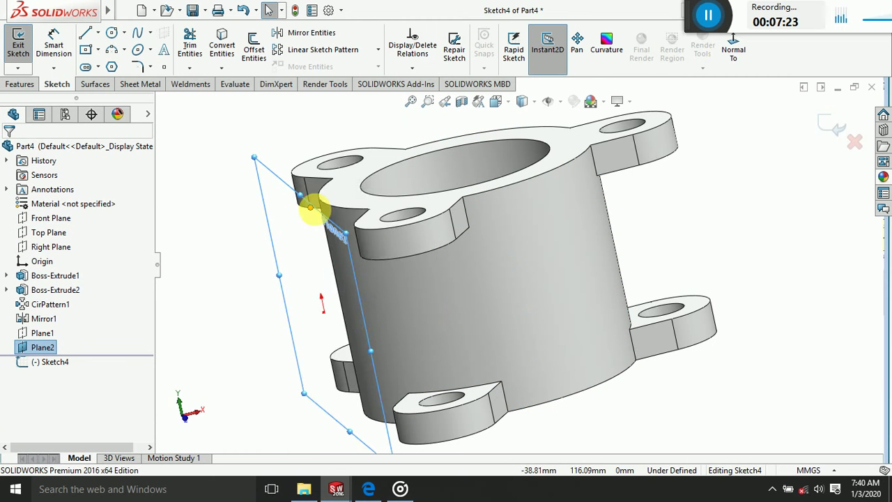
pyautogui.click(729, 58)
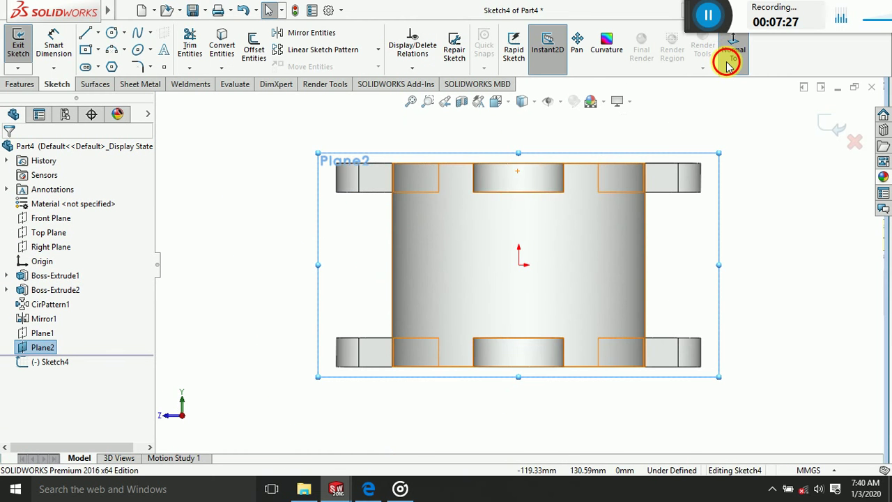
pyautogui.click(729, 61)
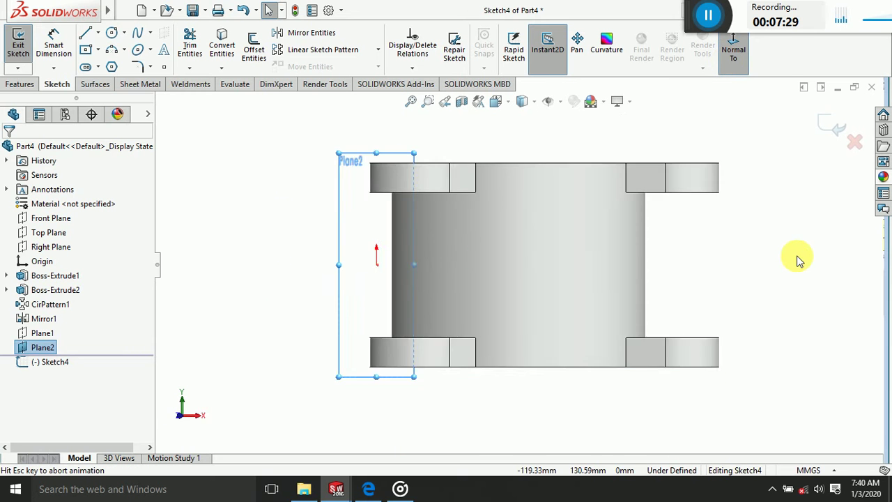
pyautogui.click(739, 63)
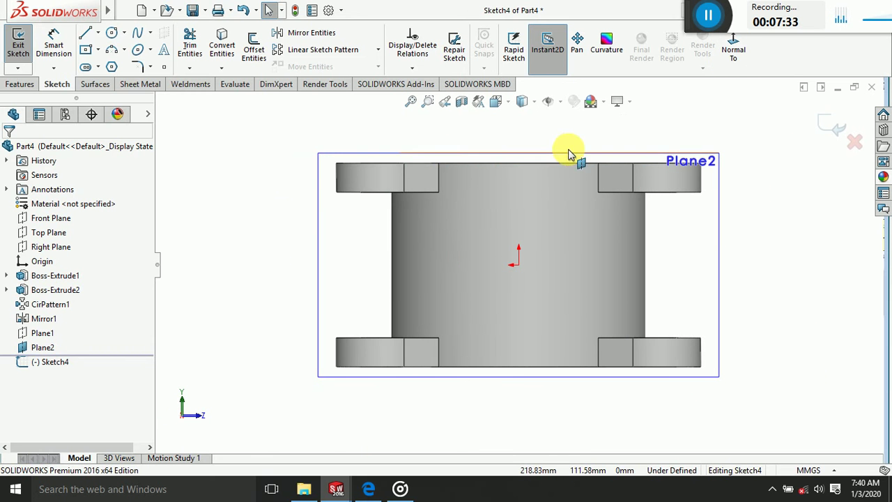
pyautogui.click(111, 36)
pyautogui.click(515, 265)
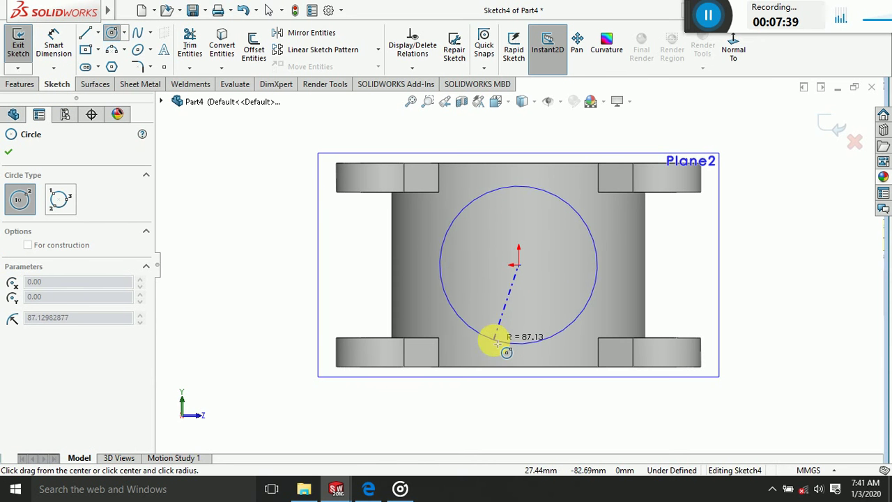
pyautogui.click(496, 342)
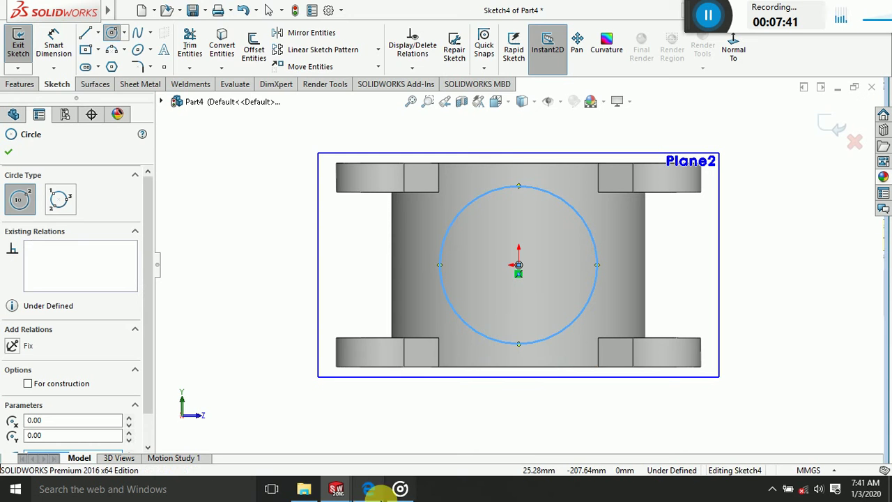
# Check the side boss's Ø200 size on the reference PDF, then start Smart Dimension
pyautogui.click(372, 490)
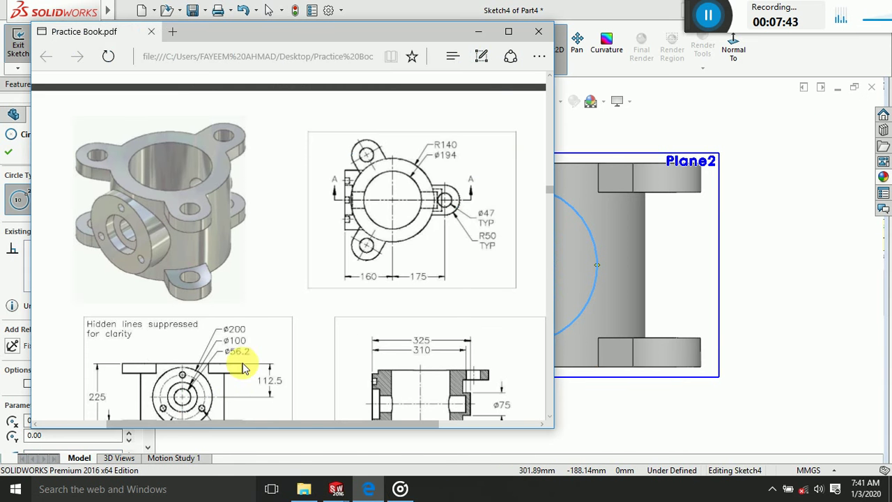
pyautogui.scroll(-1, 240, 365)
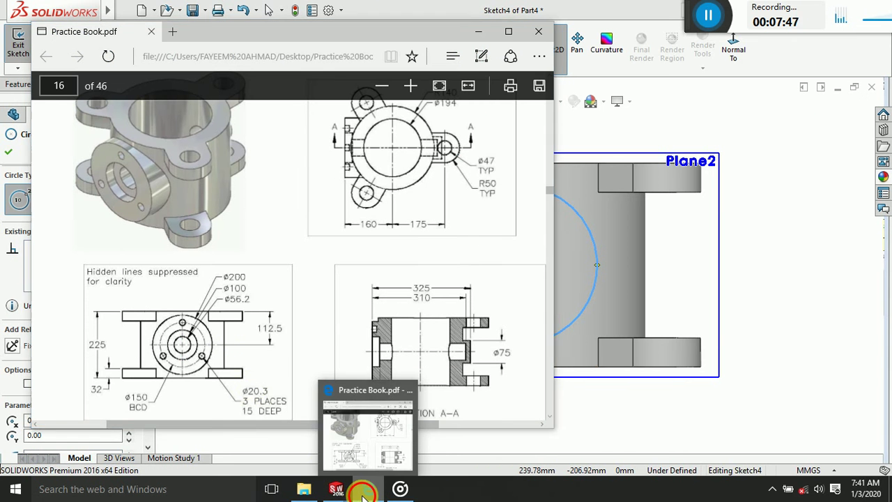
pyautogui.click(368, 490)
pyautogui.click(56, 50)
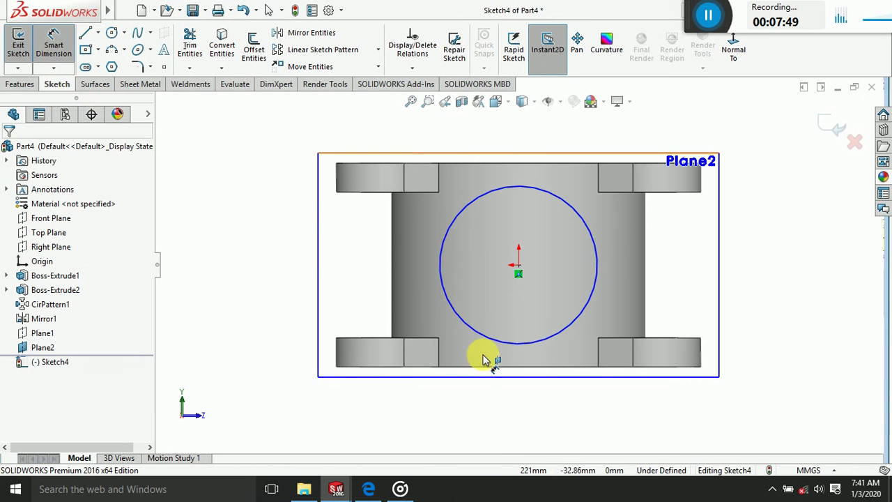
# Dimension the Plane2 circle to Ø200 mm and orbit the model into 3D
pyautogui.click(446, 299)
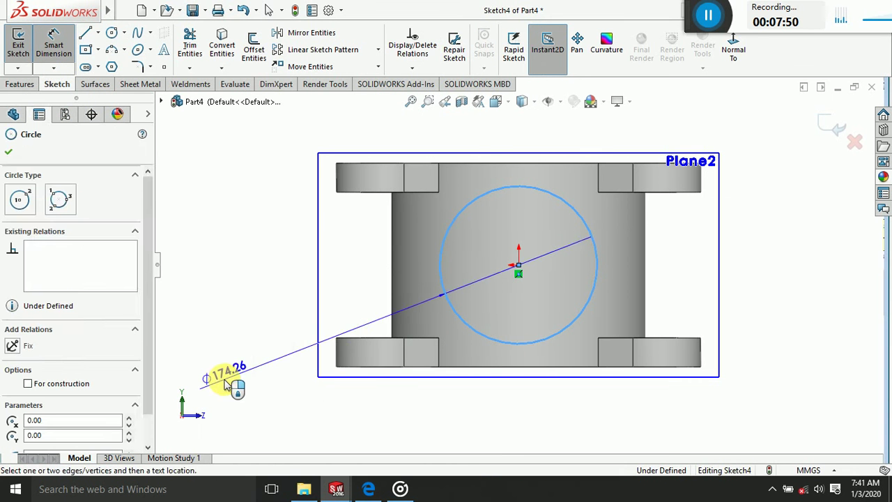
pyautogui.click(230, 376)
pyautogui.write('200')
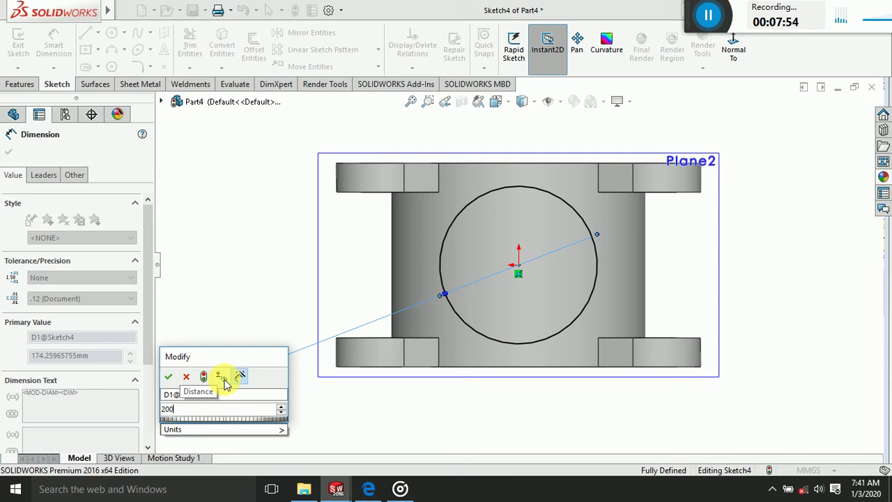
pyautogui.press('Return')
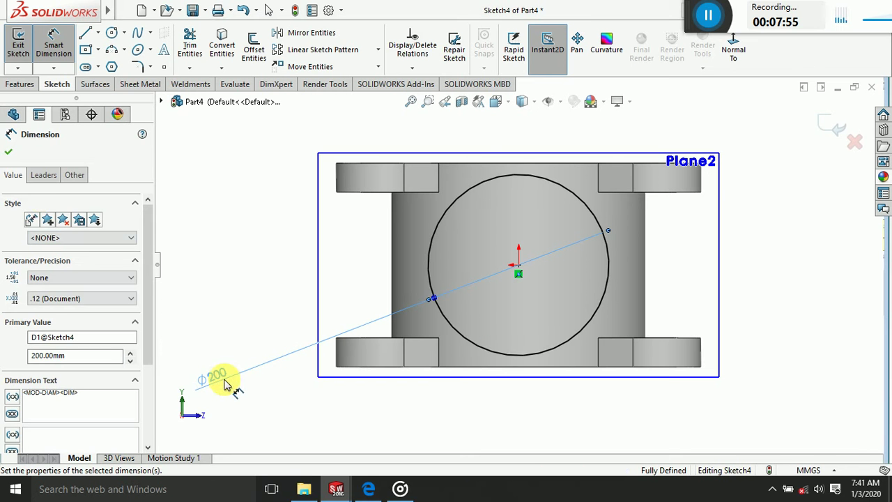
pyautogui.click(7, 148)
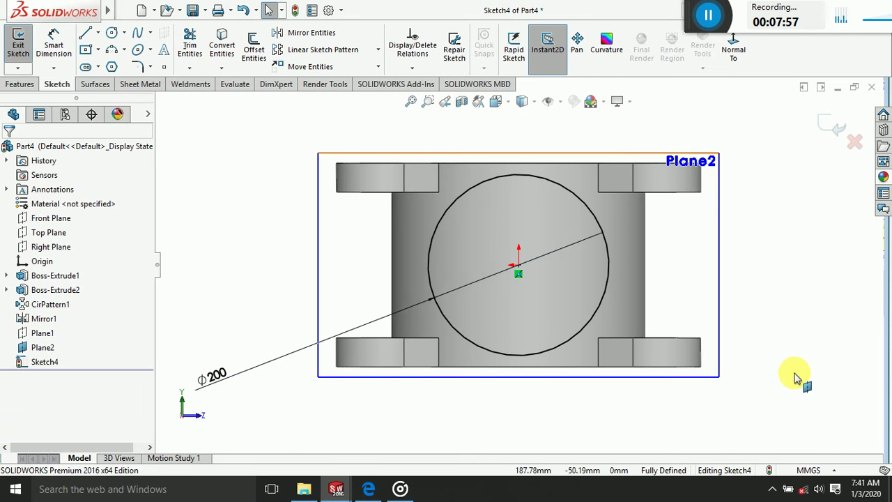
pyautogui.scroll(1, 776, 355)
pyautogui.moveTo(797, 338); pyautogui.dragTo(763, 364, button='middle')
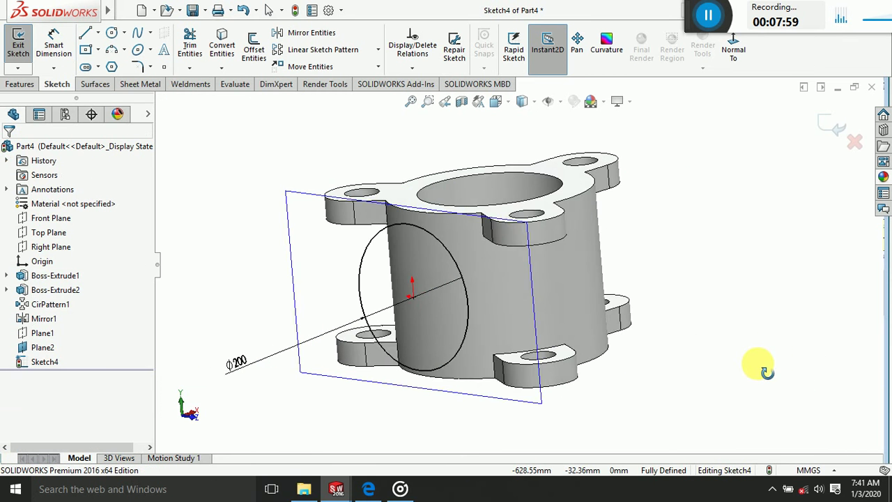
pyautogui.click(20, 83)
# Extrude the Ø200 circle Up To Body, stopping at the housing to form the side boss
pyautogui.click(24, 43)
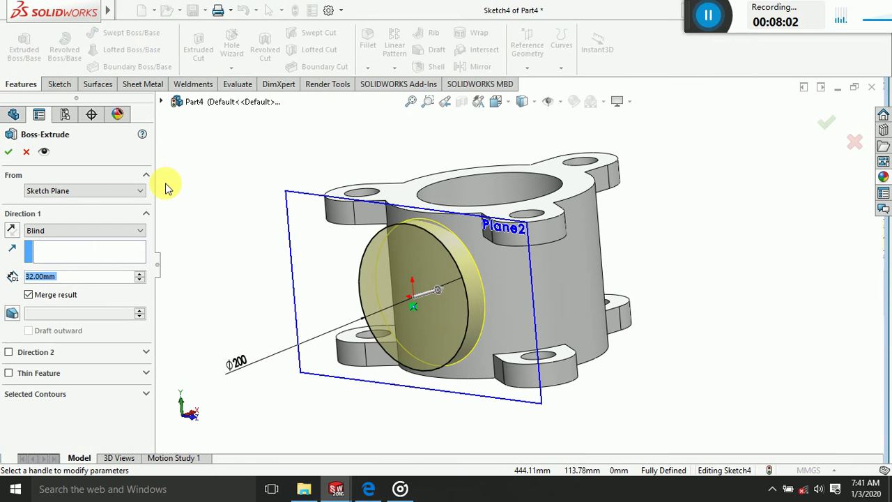
pyautogui.click(39, 231)
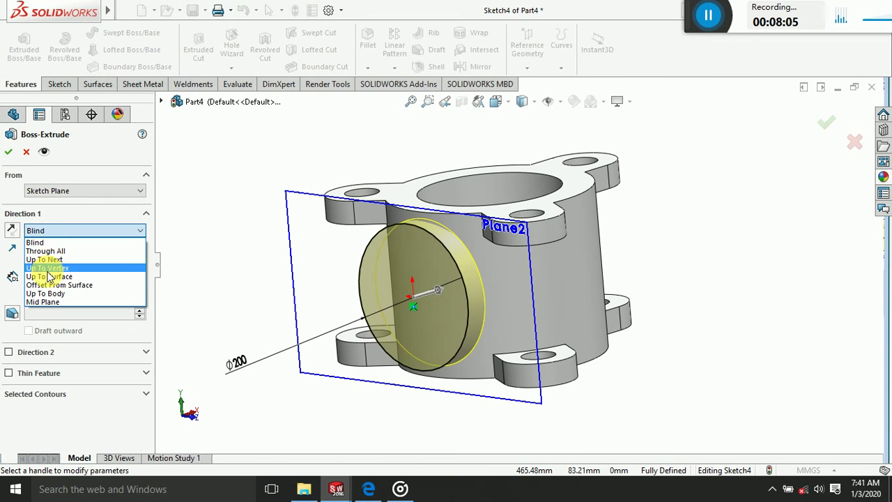
pyautogui.click(44, 293)
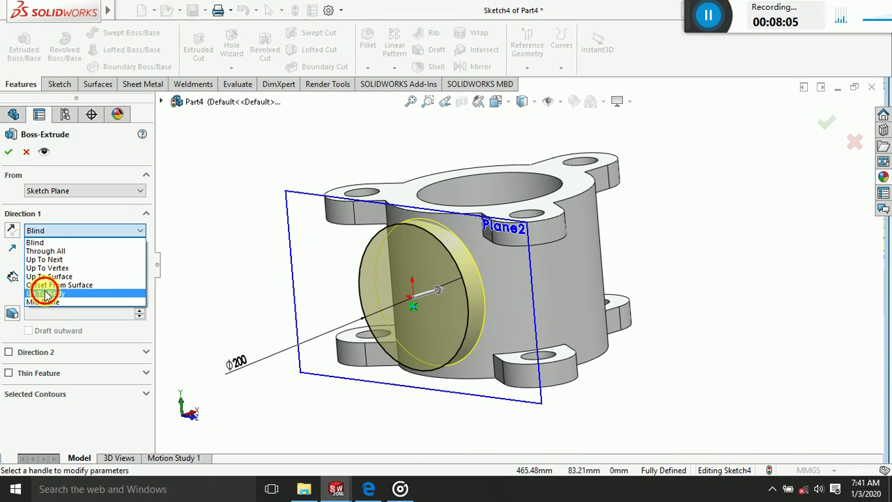
pyautogui.click(469, 250)
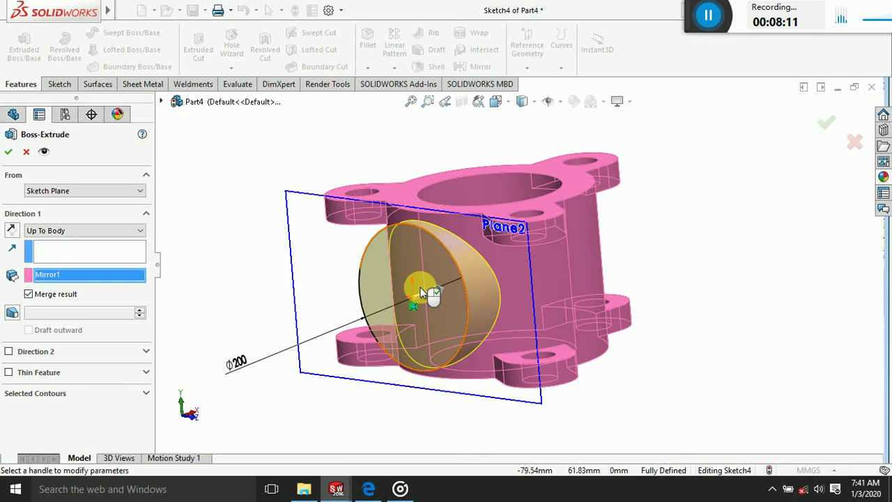
pyautogui.click(10, 153)
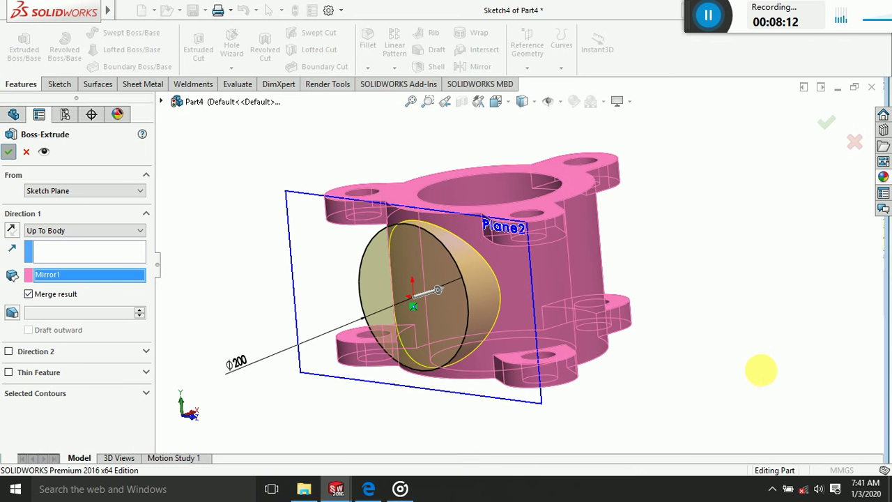
pyautogui.moveTo(782, 350)
pyautogui.mouseDown(button='middle')
pyautogui.moveTo(657, 318)
pyautogui.moveTo(786, 358)
pyautogui.moveTo(776, 384)
pyautogui.moveTo(747, 382)
pyautogui.mouseUp(button='middle')
# Hide Plane2 and select the side boss's front circular face
pyautogui.rightClick(323, 242)
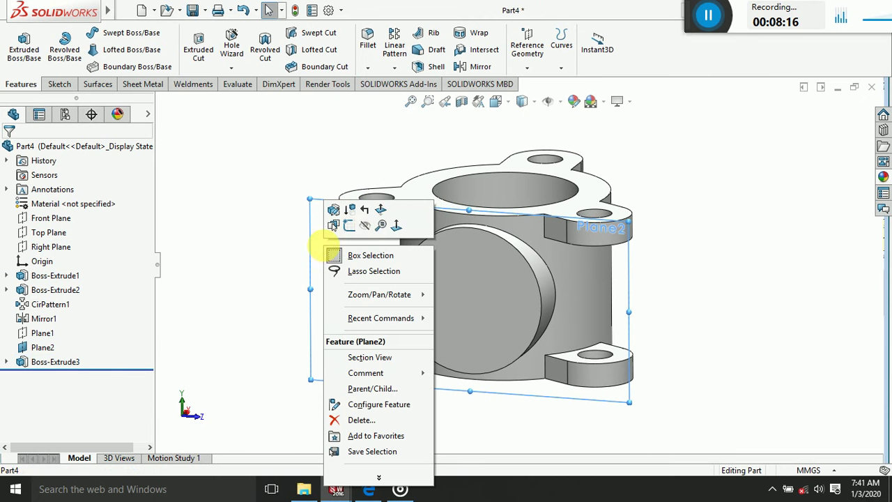
pyautogui.click(368, 230)
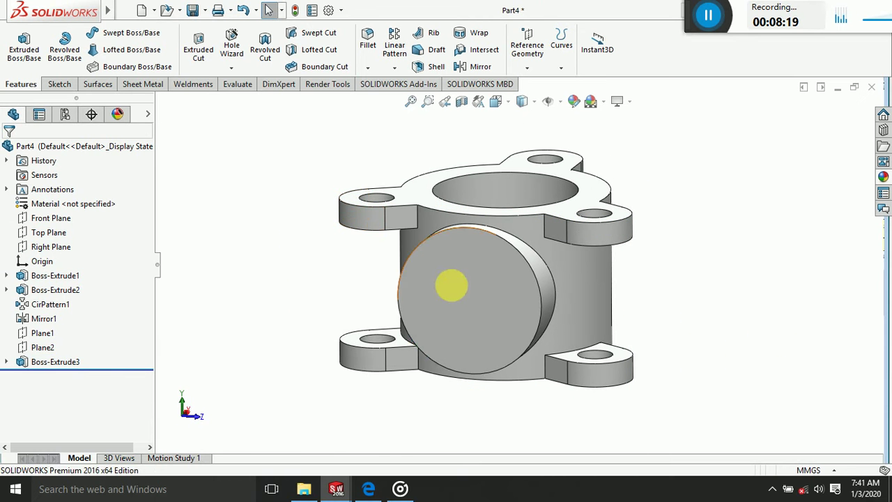
pyautogui.click(452, 284)
# Start a sketch on the boss face, view it normal, and check the reference drawing
pyautogui.click(501, 247)
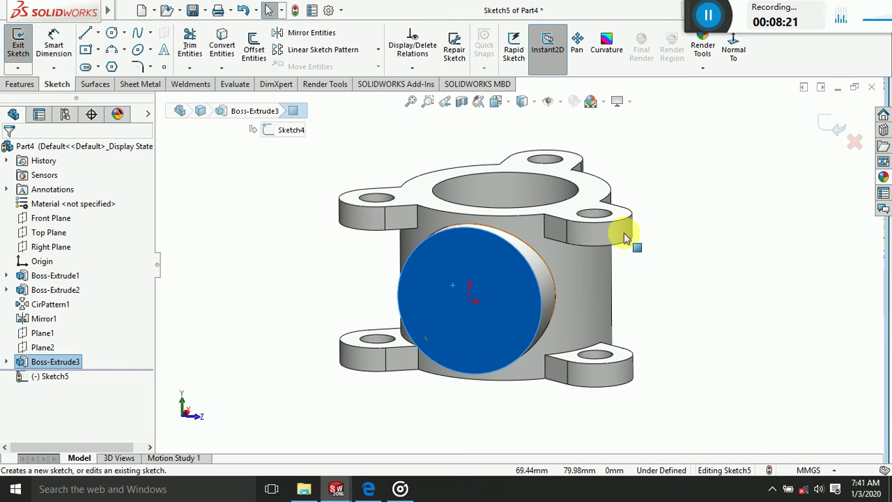
pyautogui.click(732, 56)
pyautogui.click(780, 253)
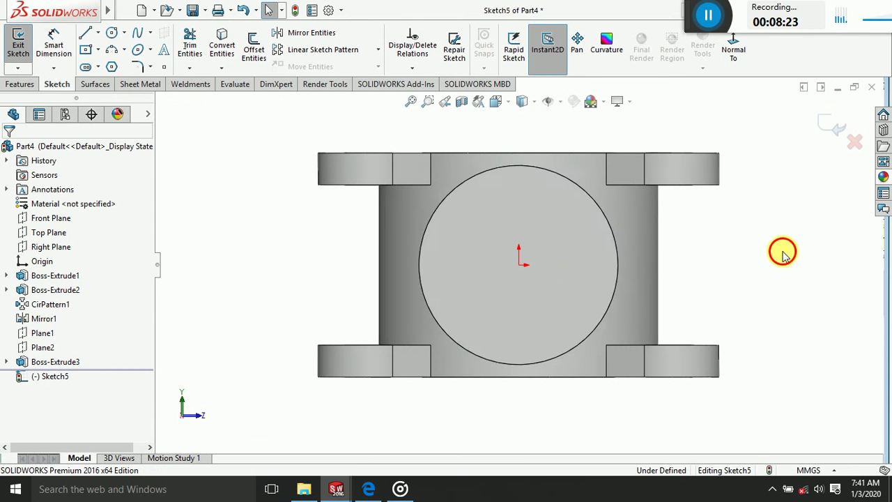
pyautogui.click(370, 489)
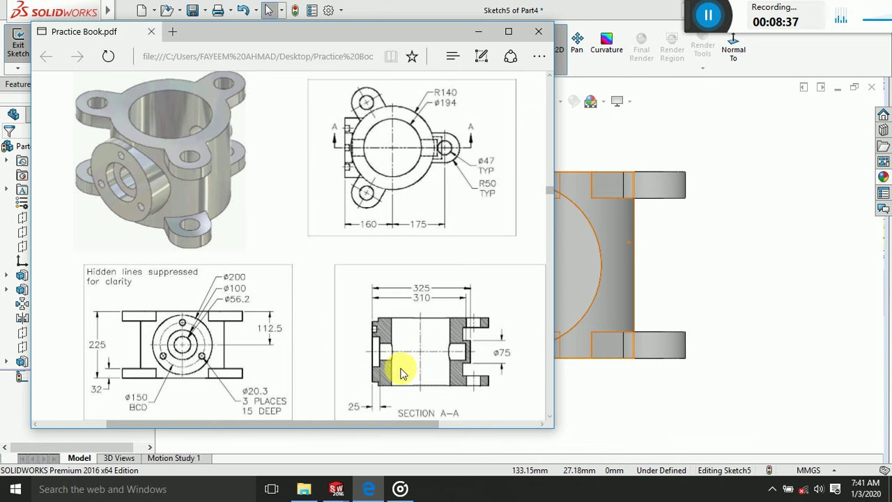
pyautogui.click(373, 491)
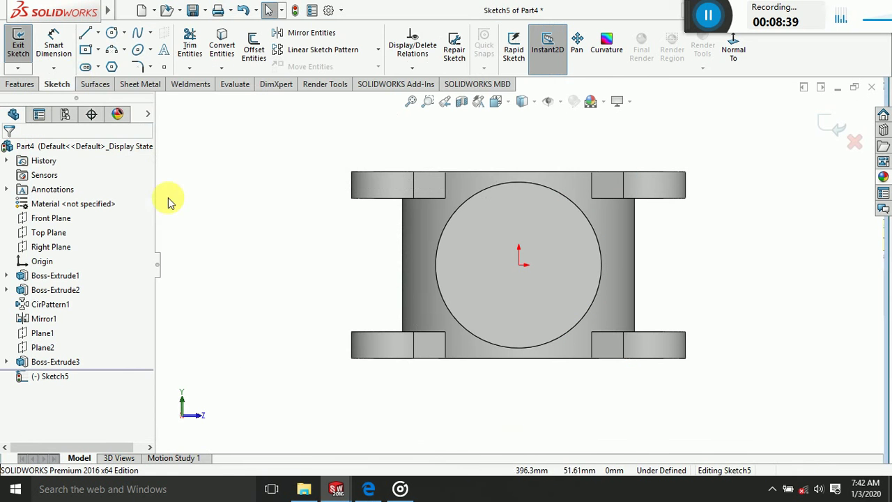
# Draw a circle centred on the origin and dimension it to 100 mm diameter
pyautogui.click(111, 39)
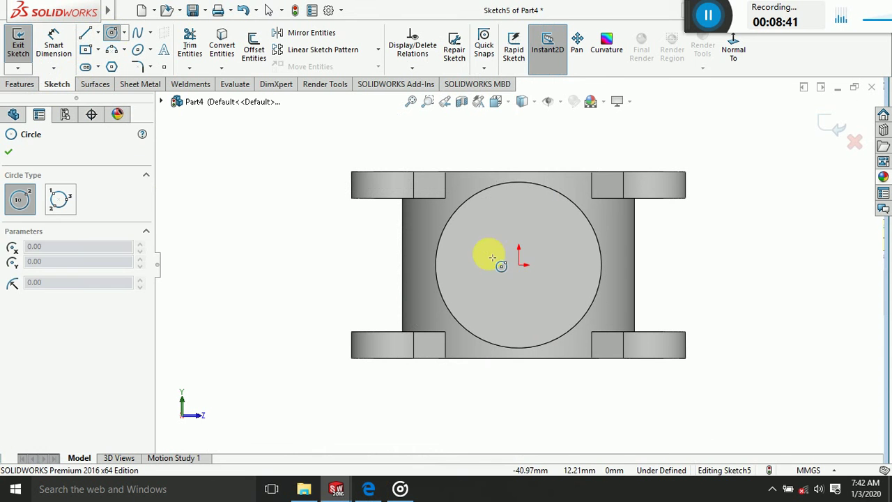
pyautogui.click(518, 265)
pyautogui.click(482, 313)
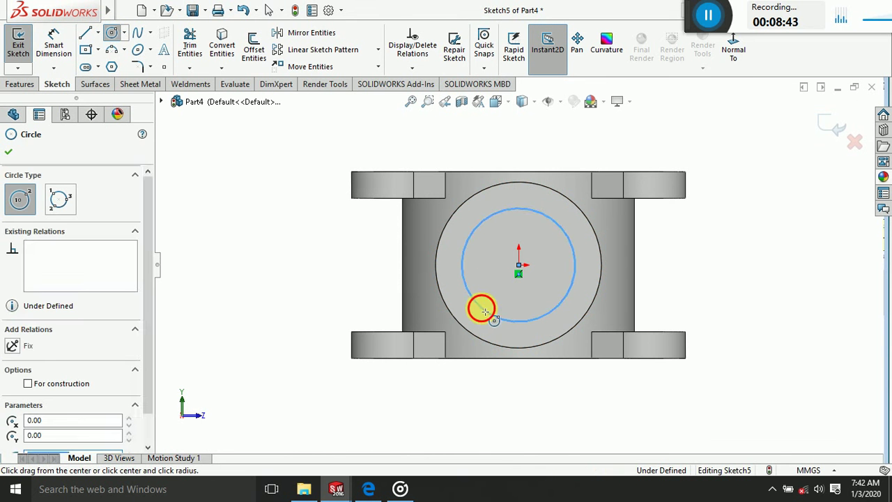
pyautogui.click(54, 41)
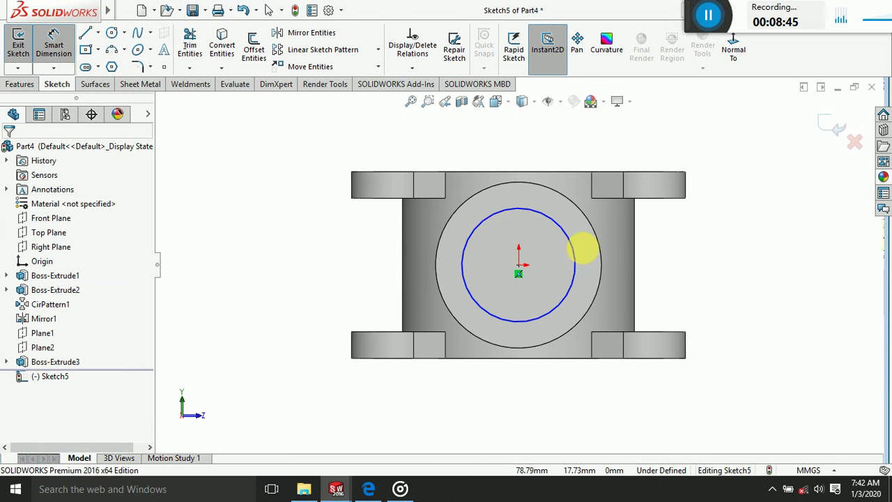
pyautogui.click(563, 226)
pyautogui.click(763, 299)
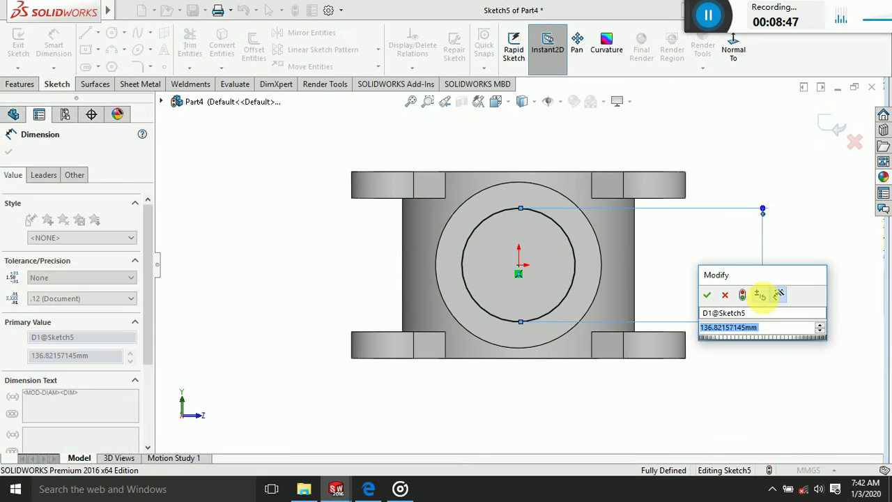
pyautogui.write('100')
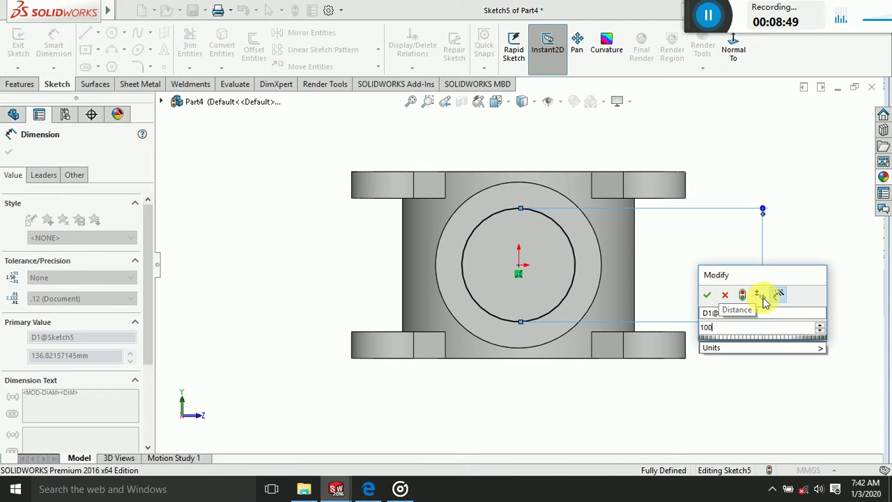
pyautogui.press('Return')
pyautogui.moveTo(822, 305); pyautogui.dragTo(785, 334, button='middle')
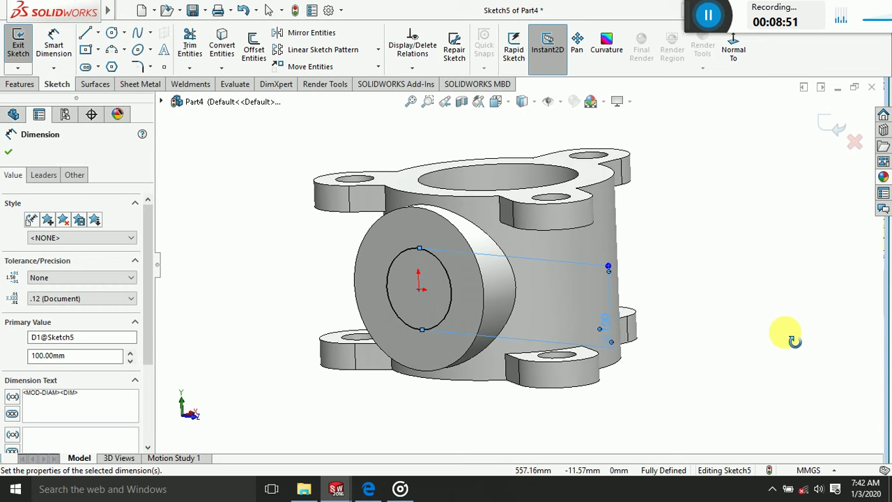
pyautogui.click(10, 155)
# Cut the Ø100 circle 25 mm deep into the side boss and select the bore's flat floor
pyautogui.click(19, 84)
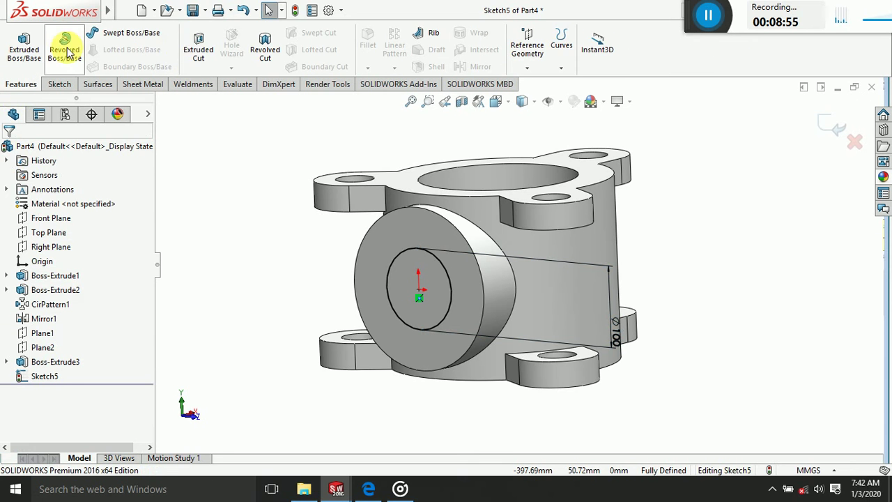
pyautogui.click(191, 68)
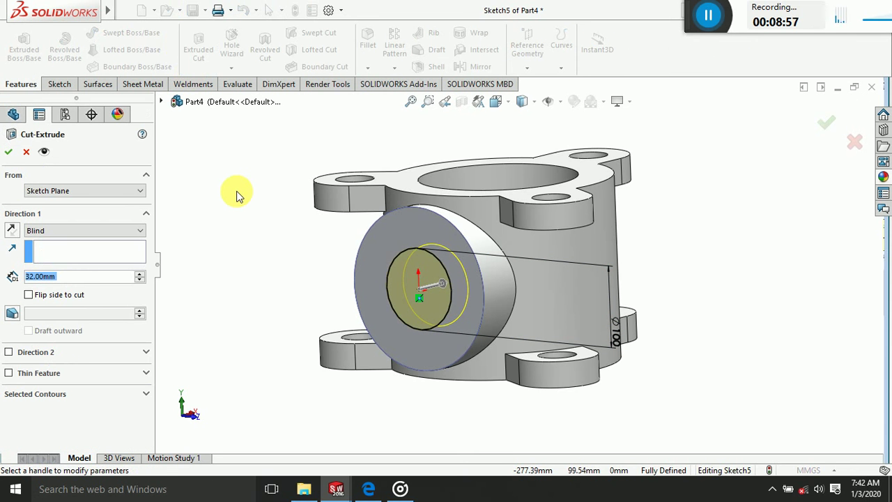
pyautogui.write('25')
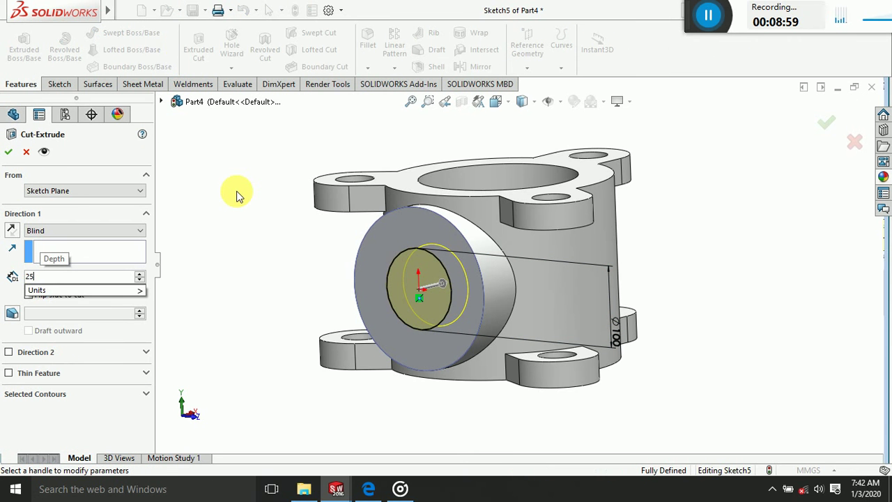
pyautogui.press('Return')
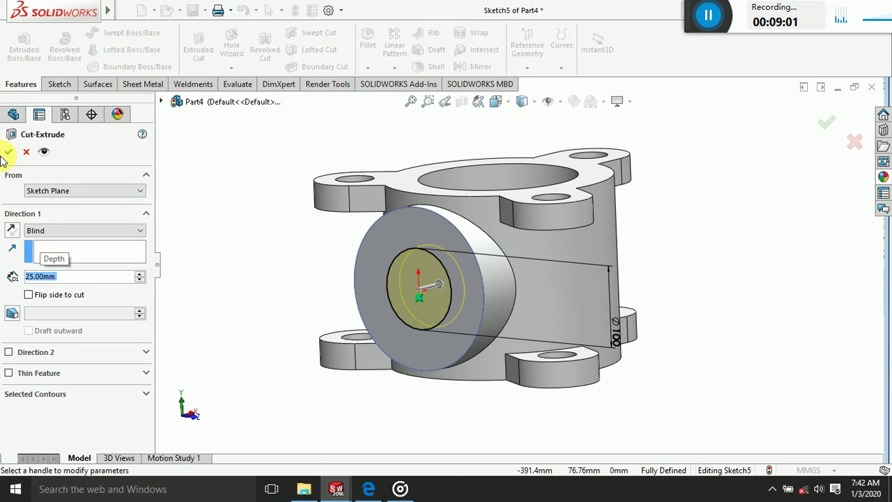
pyautogui.rightClick(720, 277)
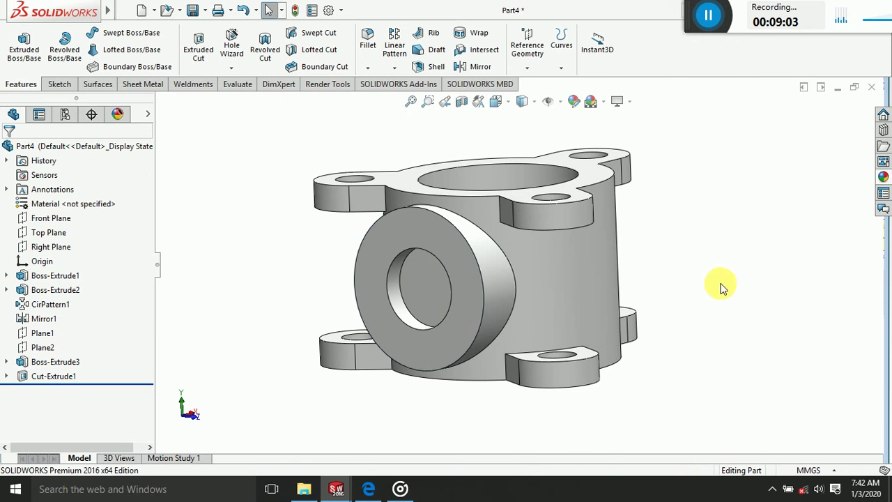
pyautogui.moveTo(720, 285); pyautogui.dragTo(735, 301, button='middle')
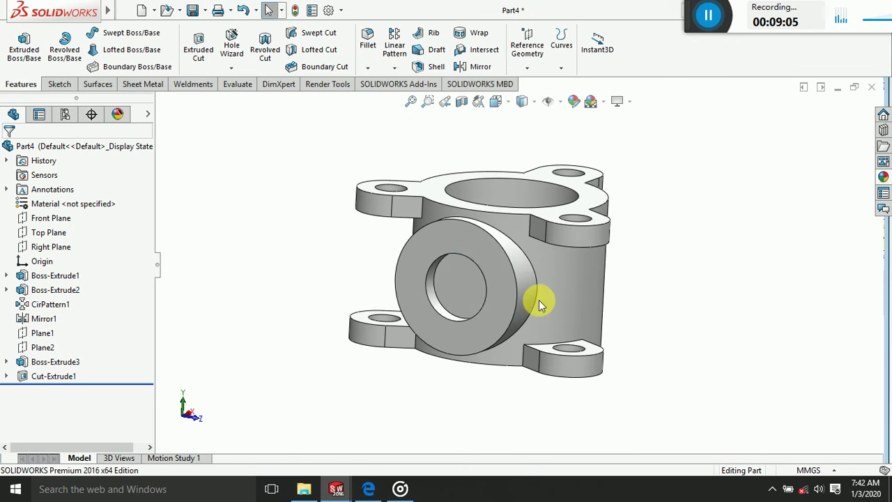
pyautogui.click(452, 291)
# Start a sketch on the bore floor, view it normal, and check the reference drawing
pyautogui.click(505, 252)
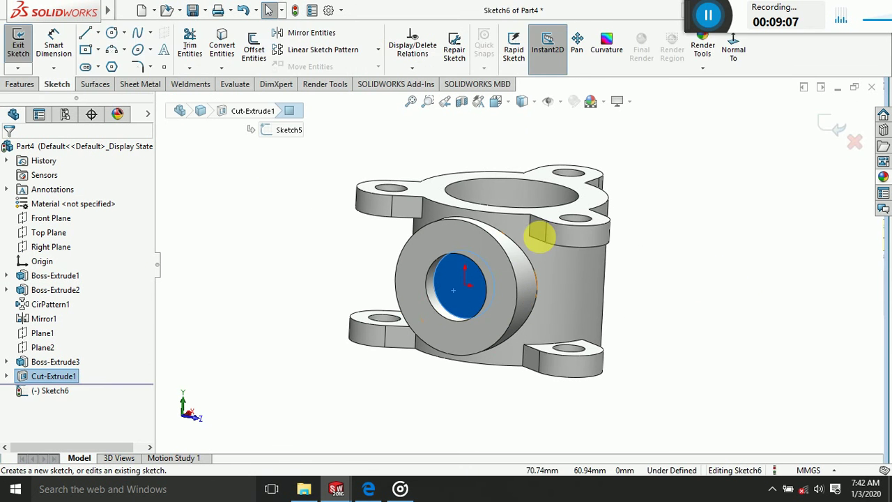
pyautogui.click(730, 54)
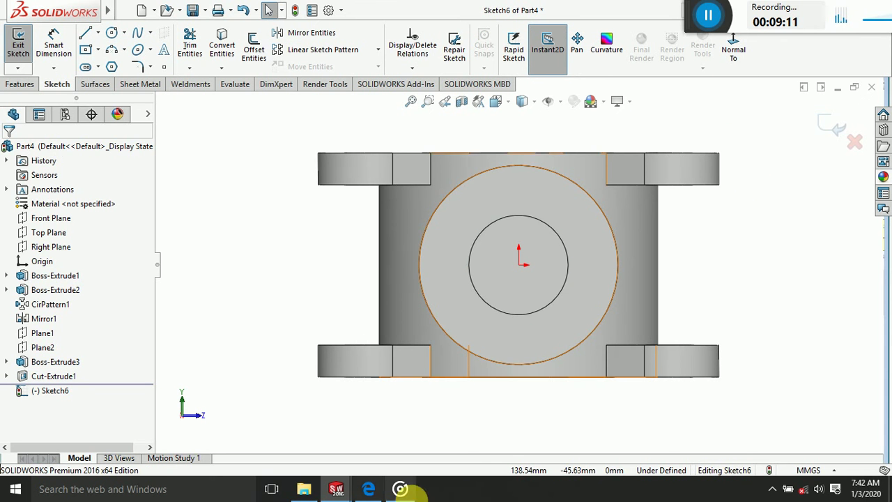
pyautogui.click(368, 491)
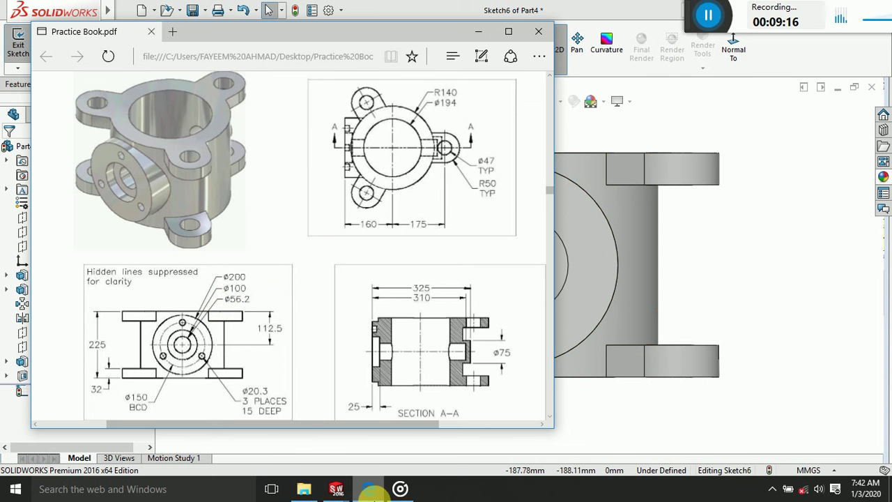
pyautogui.click(368, 493)
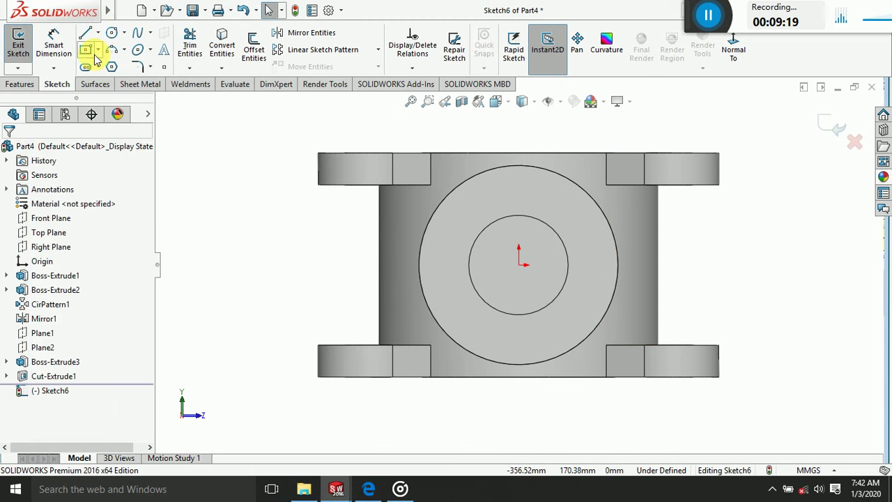
# Draw an origin-centred circle dimensioned Ø56.20 mm, exit the sketch, and switch to isometric view
pyautogui.click(112, 32)
pyautogui.click(518, 265)
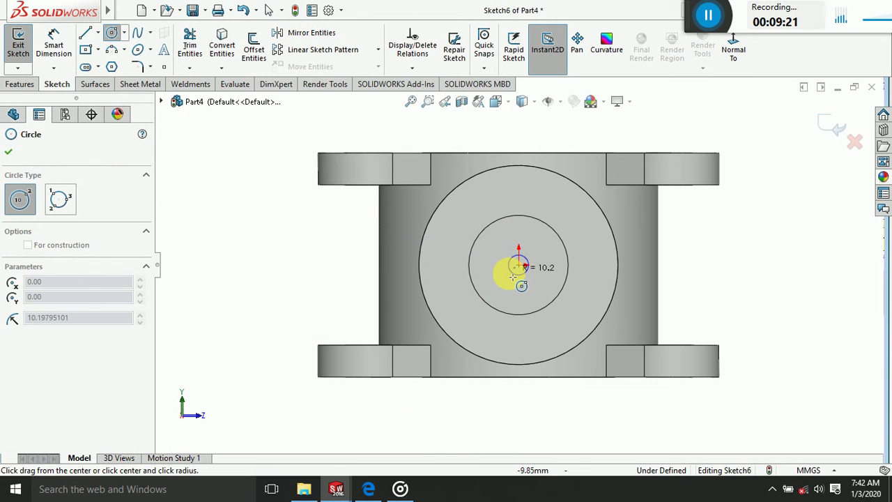
pyautogui.click(503, 287)
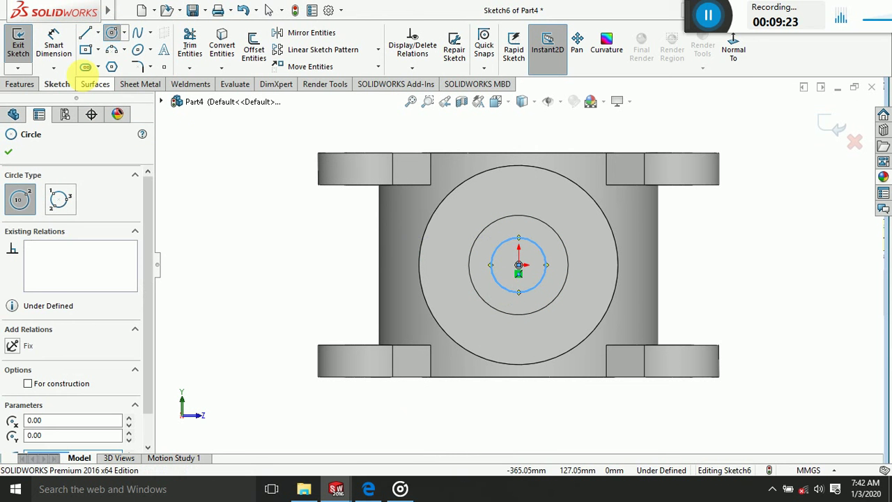
pyautogui.click(63, 37)
pyautogui.click(539, 249)
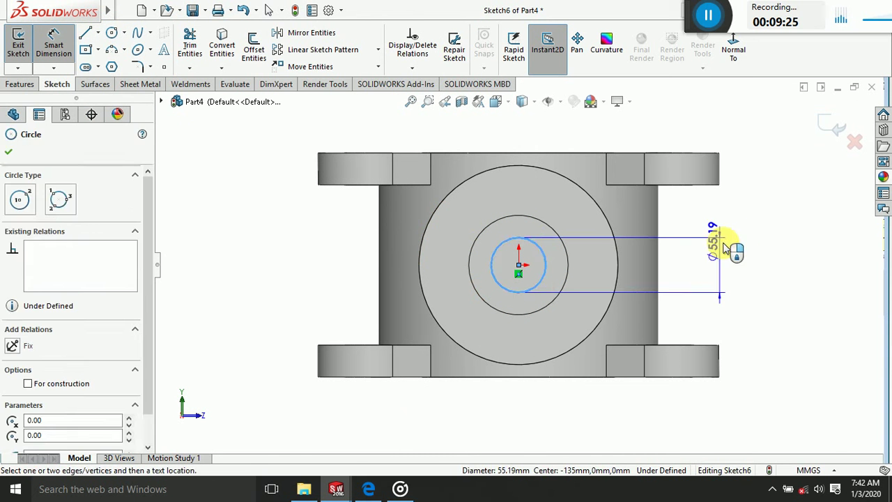
pyautogui.click(739, 249)
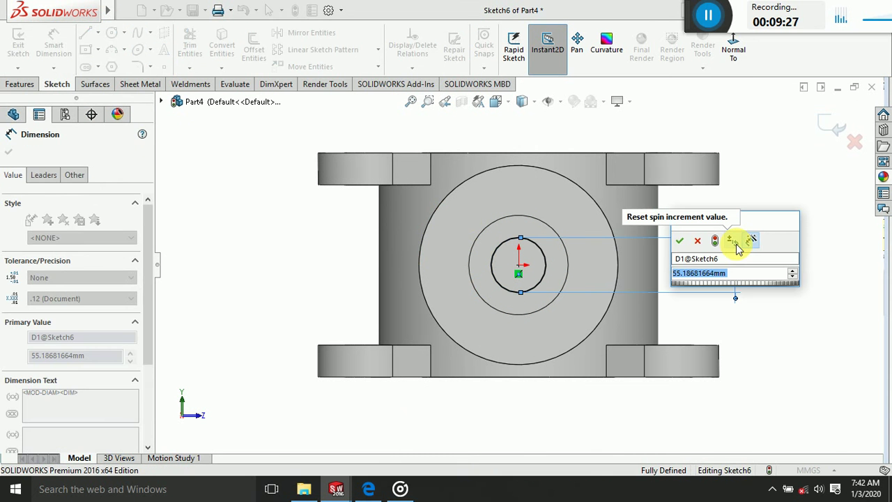
pyautogui.write('56')
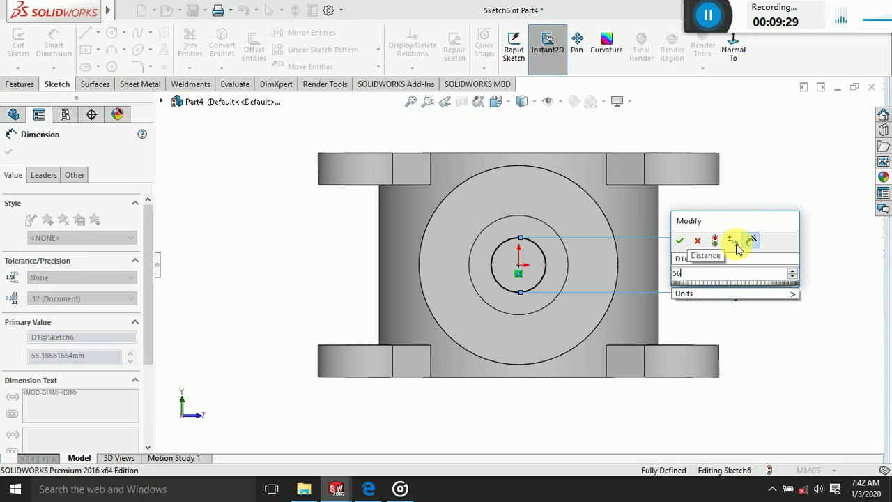
pyautogui.write('.2')
pyautogui.press('Return')
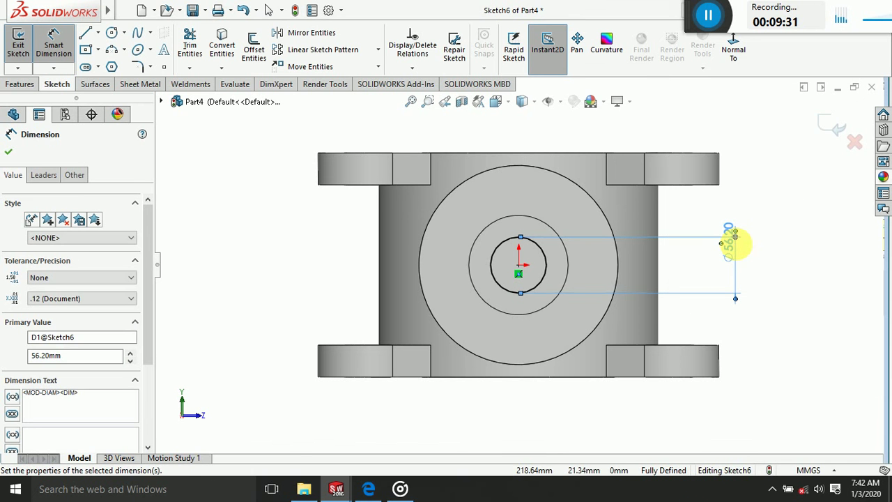
pyautogui.click(820, 133)
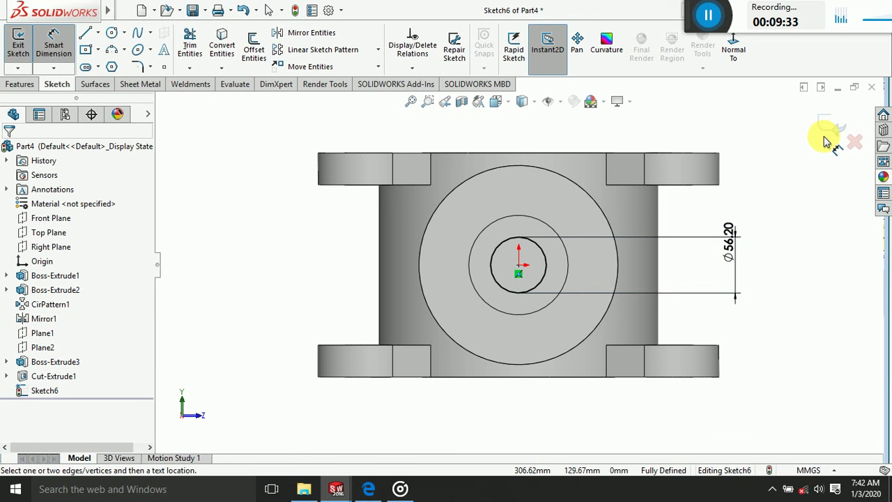
pyautogui.click(829, 136)
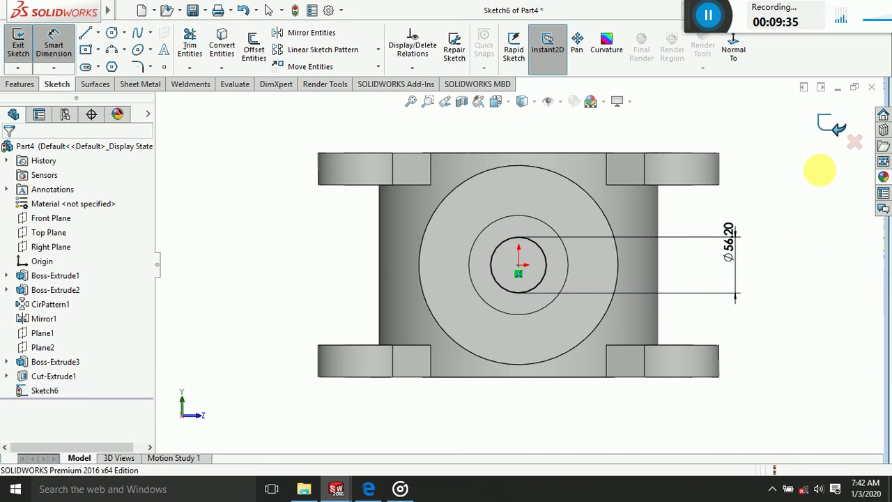
pyautogui.hotkey('ctrl', '7')
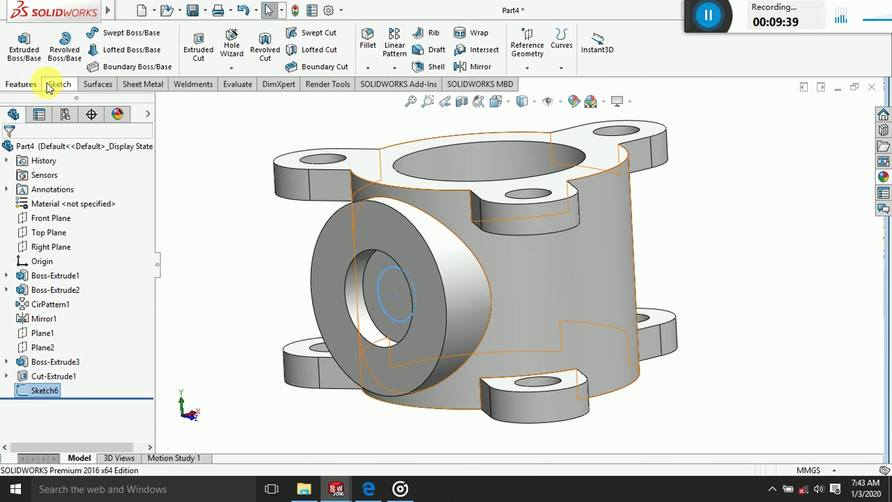
# Extruded-cut the Ø56.20 circle Through All to finish the stepped bore, then inspect it
pyautogui.click(198, 43)
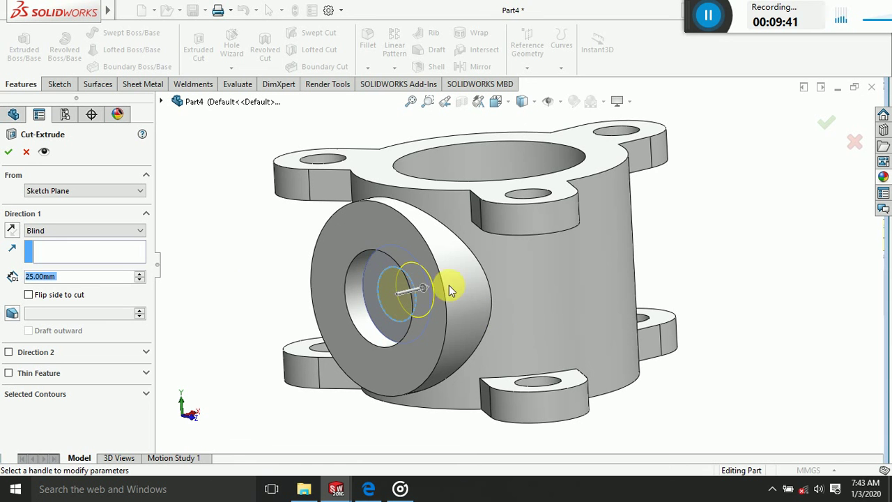
pyautogui.click(84, 231)
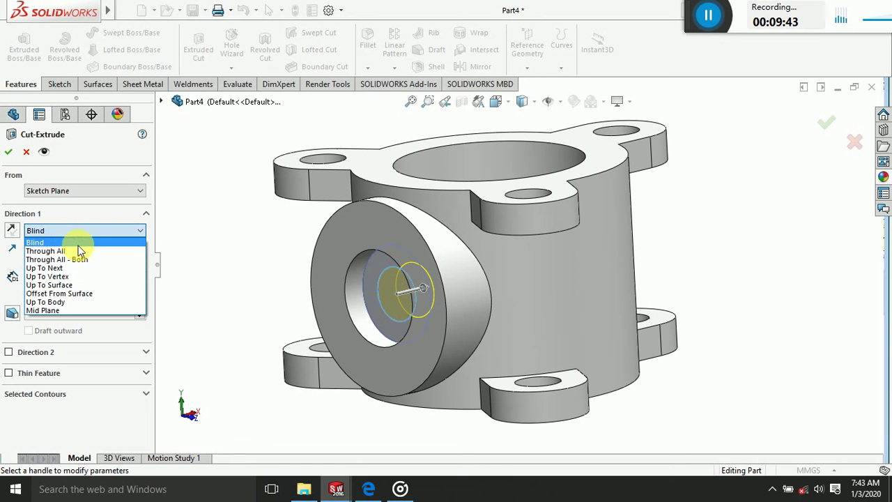
pyautogui.click(78, 248)
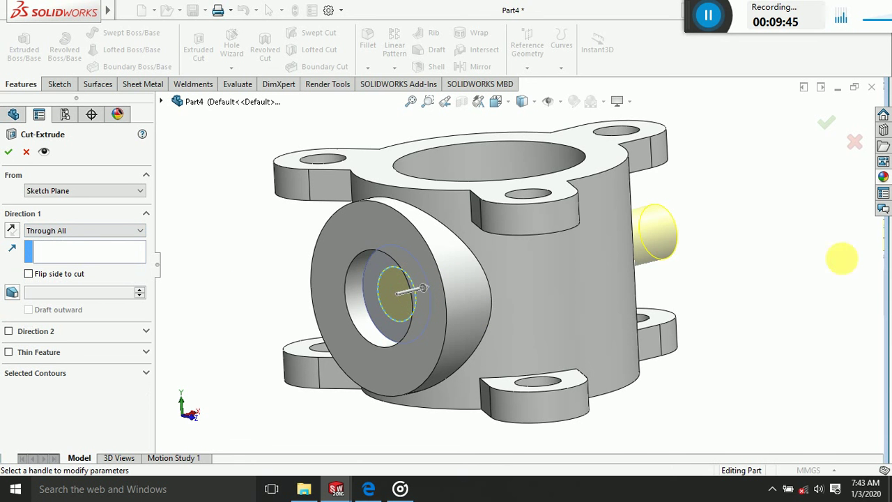
pyautogui.moveTo(801, 263)
pyautogui.mouseDown(button='middle')
pyautogui.moveTo(658, 239)
pyautogui.moveTo(617, 199)
pyautogui.moveTo(687, 184)
pyautogui.moveTo(673, 159)
pyautogui.moveTo(659, 214)
pyautogui.moveTo(700, 269)
pyautogui.moveTo(776, 291)
pyautogui.moveTo(790, 285)
pyautogui.moveTo(741, 281)
pyautogui.moveTo(731, 299)
pyautogui.mouseUp(button='middle')
pyautogui.moveTo(767, 271)
pyautogui.mouseDown(button='middle')
pyautogui.moveTo(780, 291)
pyautogui.moveTo(748, 274)
pyautogui.mouseUp(button='middle')
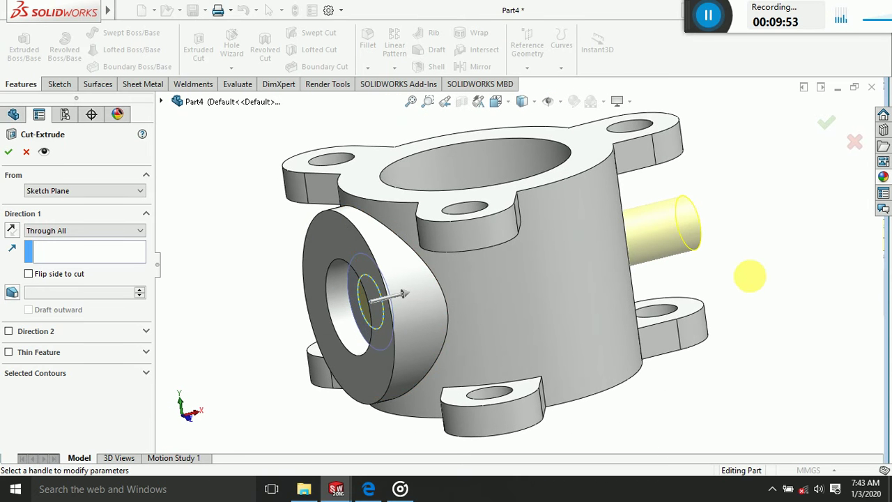
pyautogui.click(9, 153)
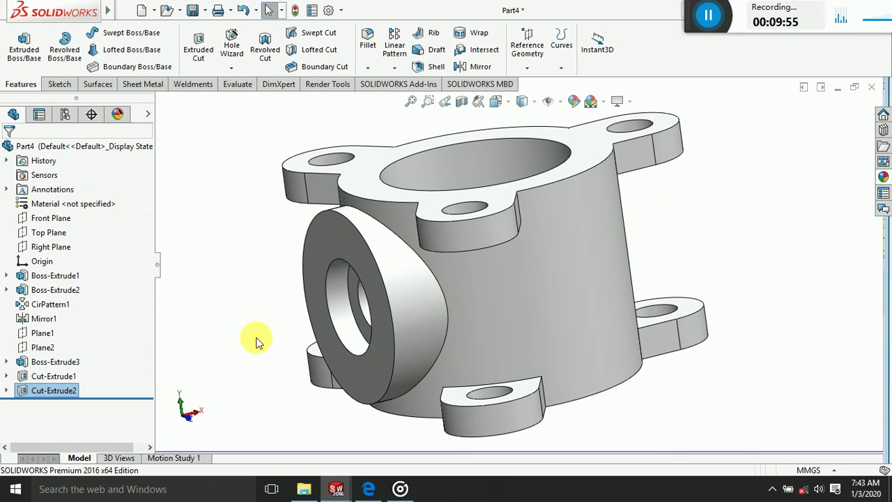
pyautogui.moveTo(255, 338)
pyautogui.mouseDown(button='middle')
pyautogui.moveTo(247, 308)
pyautogui.moveTo(289, 314)
pyautogui.moveTo(299, 286)
pyautogui.moveTo(351, 299)
pyautogui.moveTo(330, 427)
pyautogui.moveTo(395, 483)
pyautogui.moveTo(418, 420)
pyautogui.moveTo(441, 452)
pyautogui.mouseUp(button='middle')
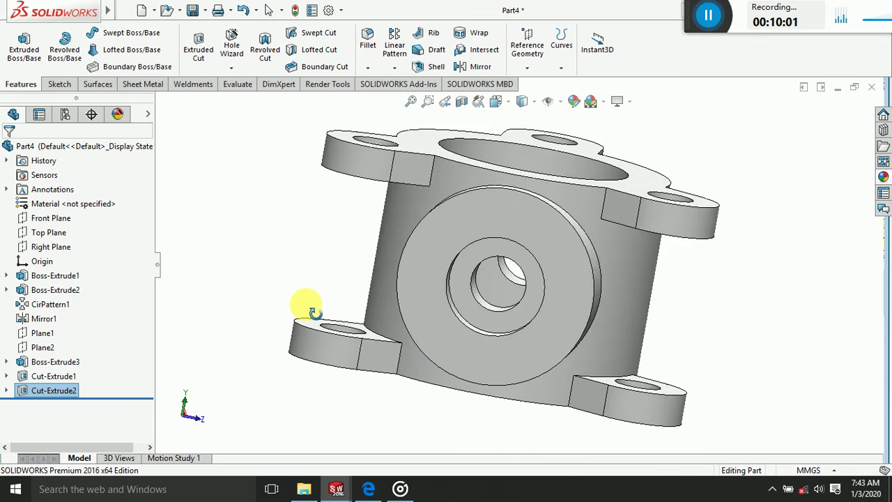
pyautogui.moveTo(360, 356)
pyautogui.mouseDown(button='middle')
pyautogui.moveTo(346, 274)
pyautogui.moveTo(428, 197)
pyautogui.mouseUp(button='middle')
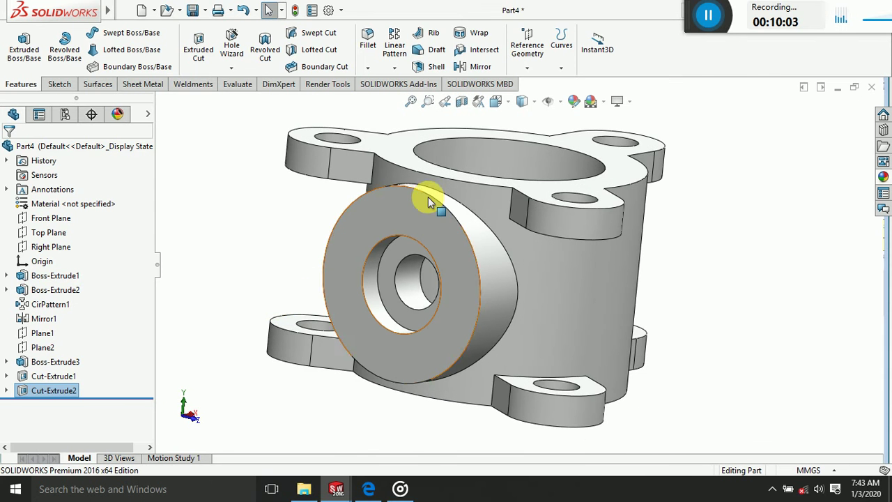
# Start a new sketch on the side boss's front face, viewed normal, and check the reference drawing
pyautogui.click(428, 218)
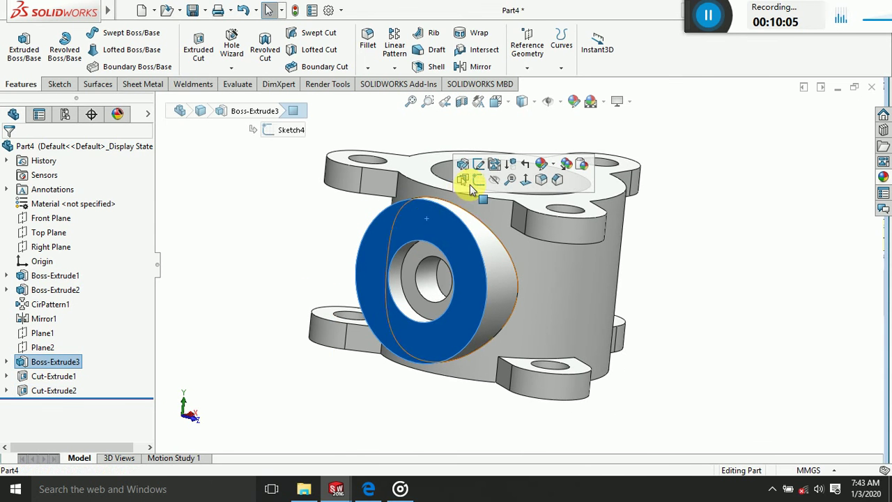
pyautogui.click(472, 186)
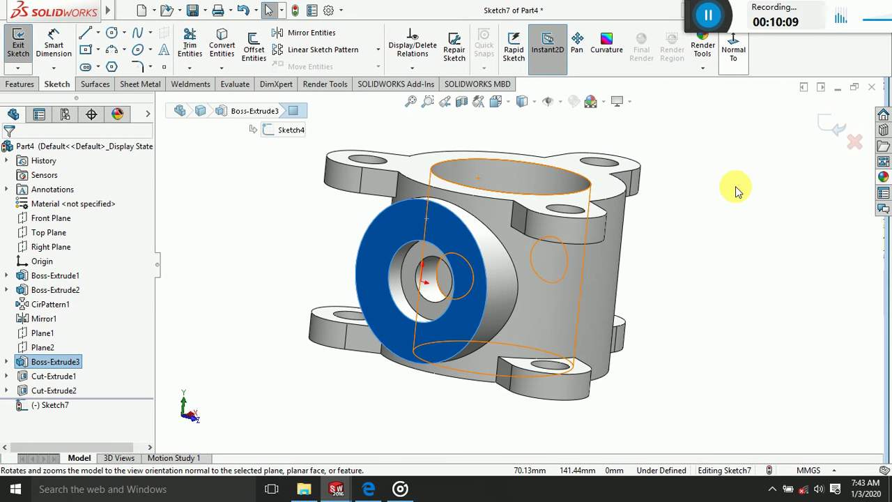
pyautogui.hotkey('ctrl', '8')
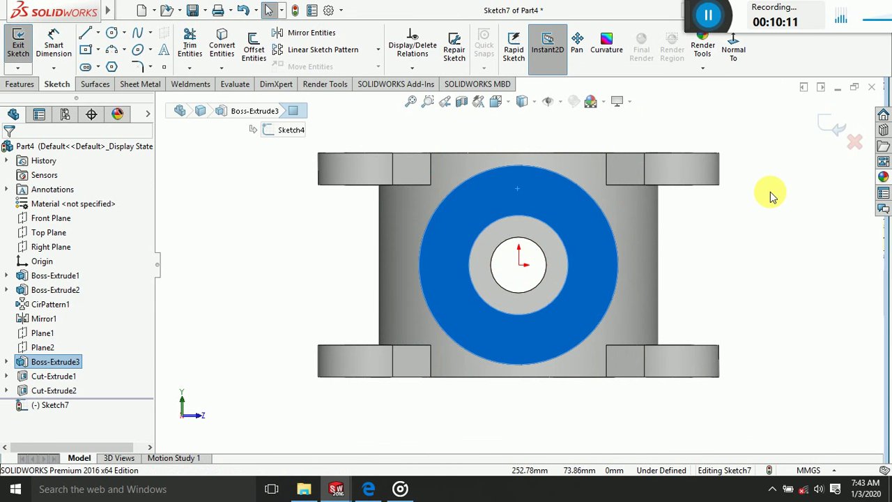
pyautogui.click(770, 195)
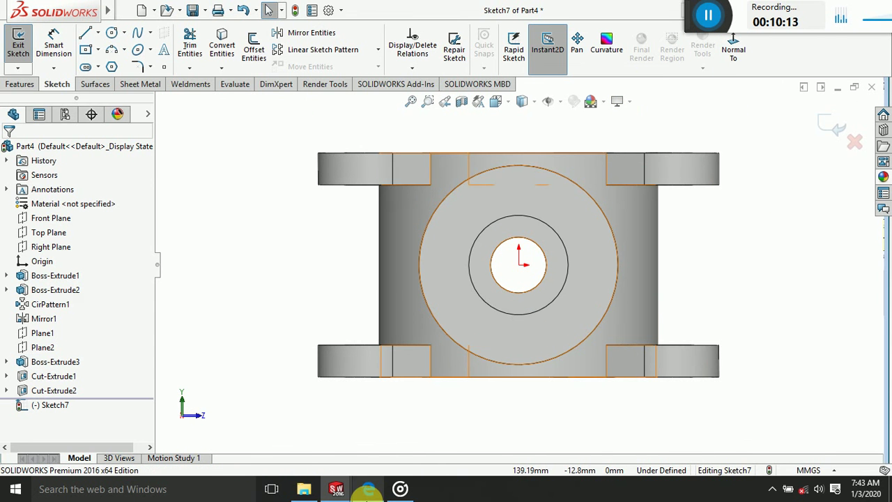
pyautogui.click(369, 492)
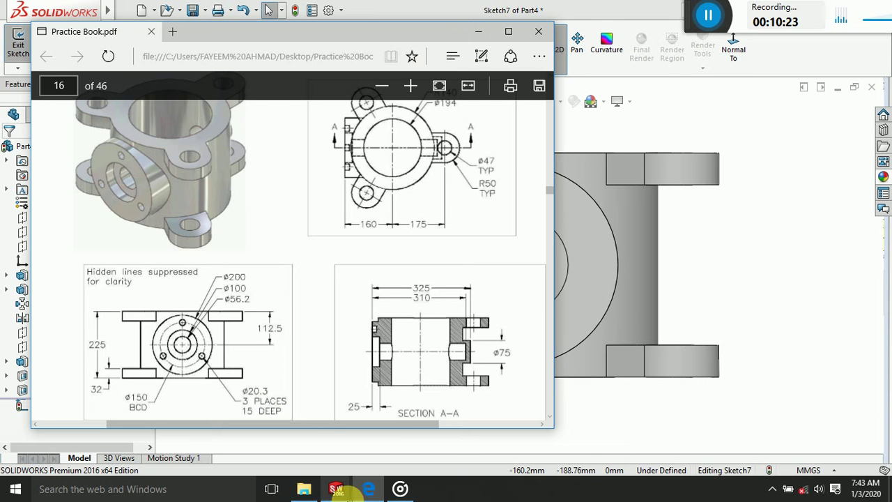
pyautogui.click(368, 488)
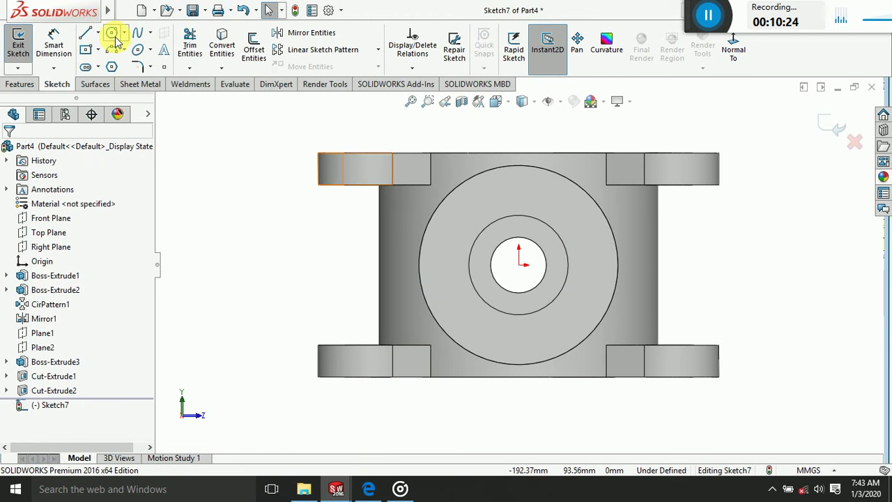
# Draw a circle centred on the origin and dimension it to 150 mm diameter
pyautogui.click(112, 36)
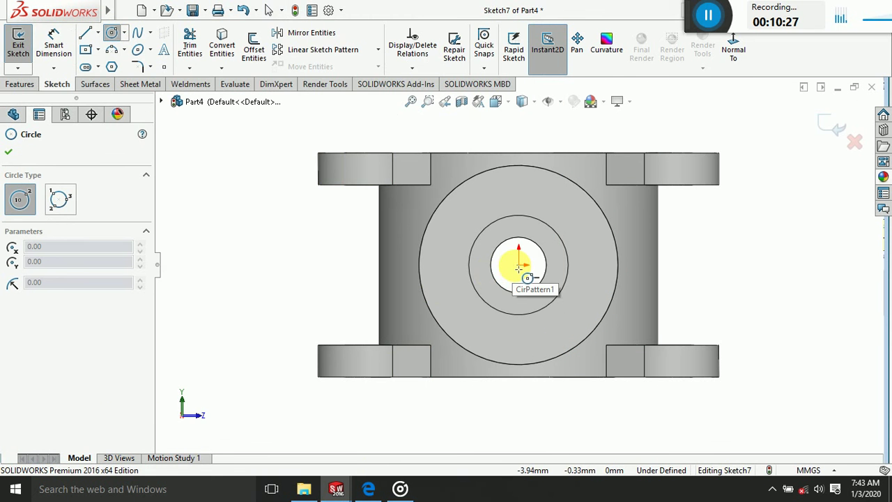
pyautogui.moveTo(518, 265); pyautogui.dragTo(466, 322)
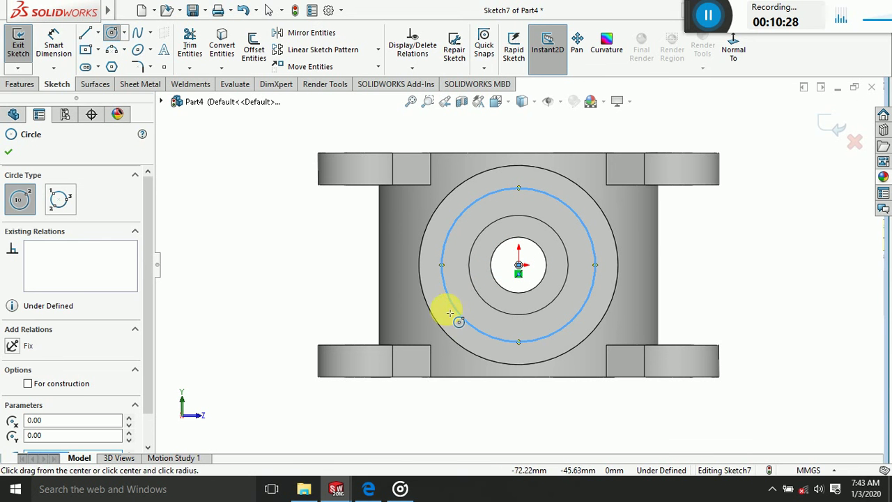
pyautogui.click(54, 45)
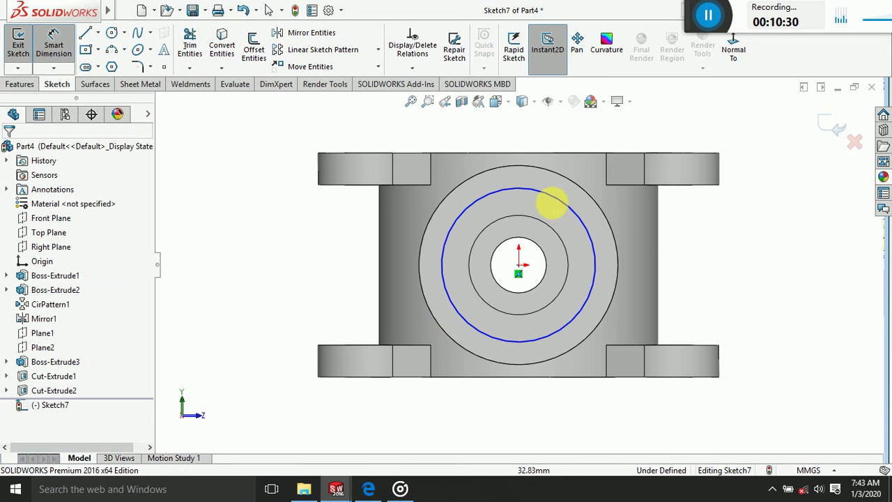
pyautogui.click(557, 199)
pyautogui.click(776, 276)
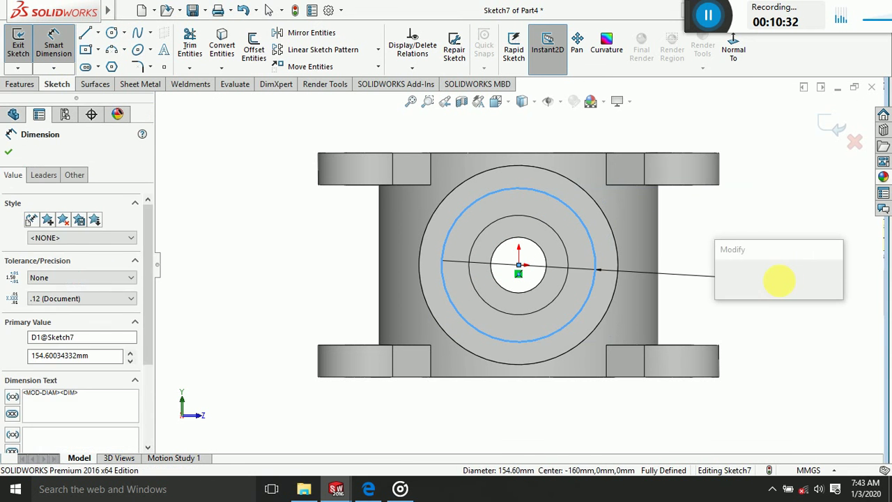
pyautogui.write('150')
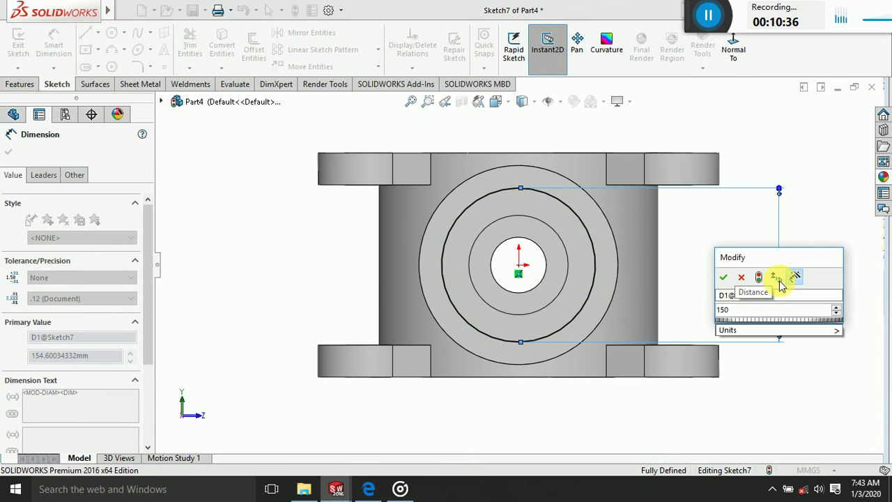
pyautogui.press('Return')
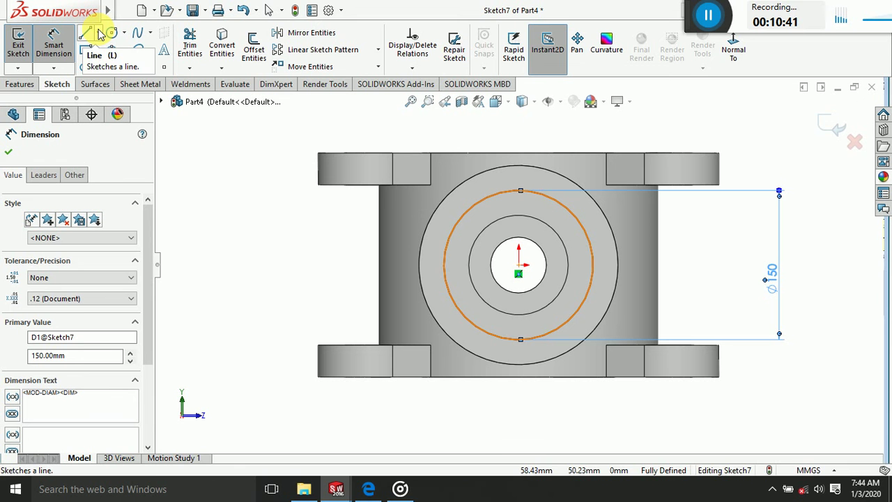
pyautogui.click(98, 35)
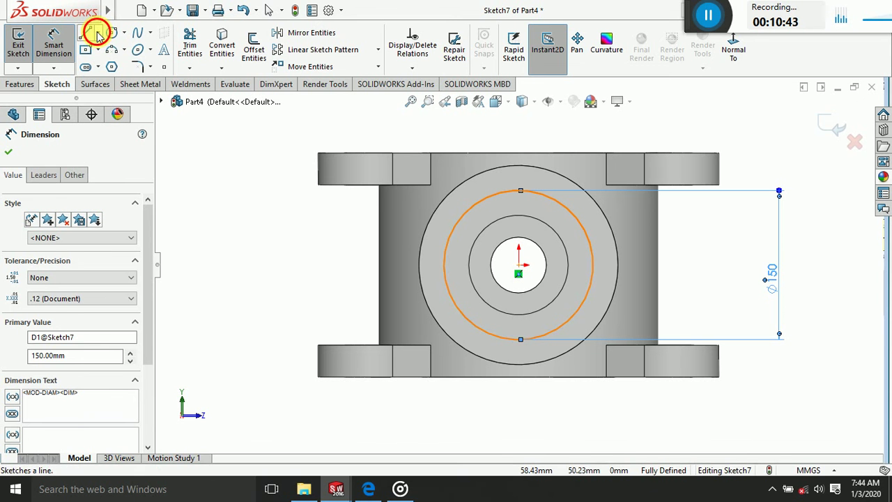
pyautogui.click(98, 34)
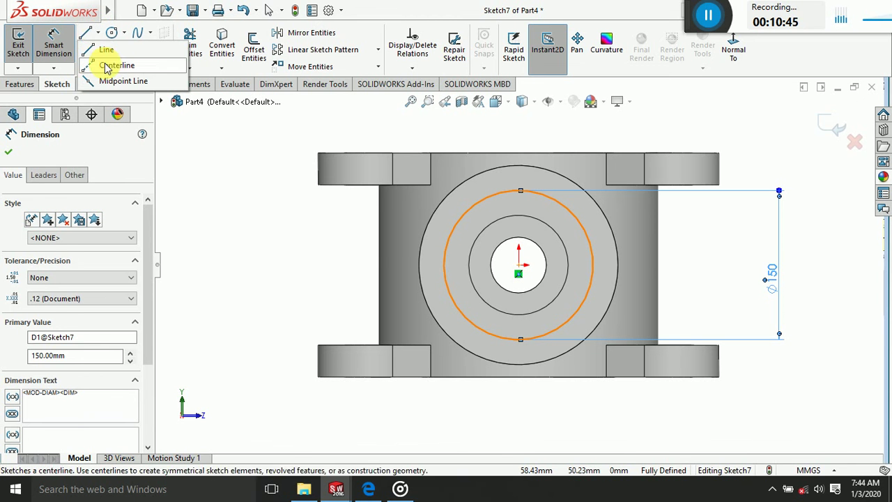
# Draw a centerline from the origin up to the top point of the Ø150 circle
pyautogui.click(104, 64)
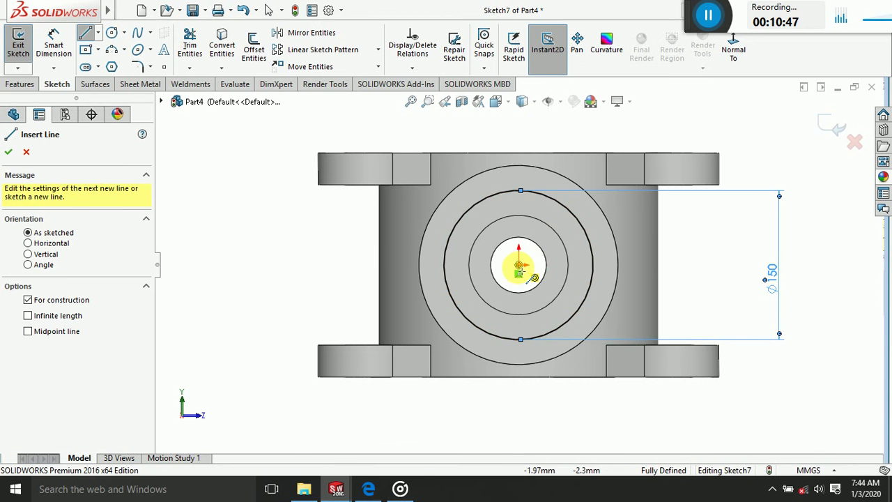
pyautogui.click(519, 265)
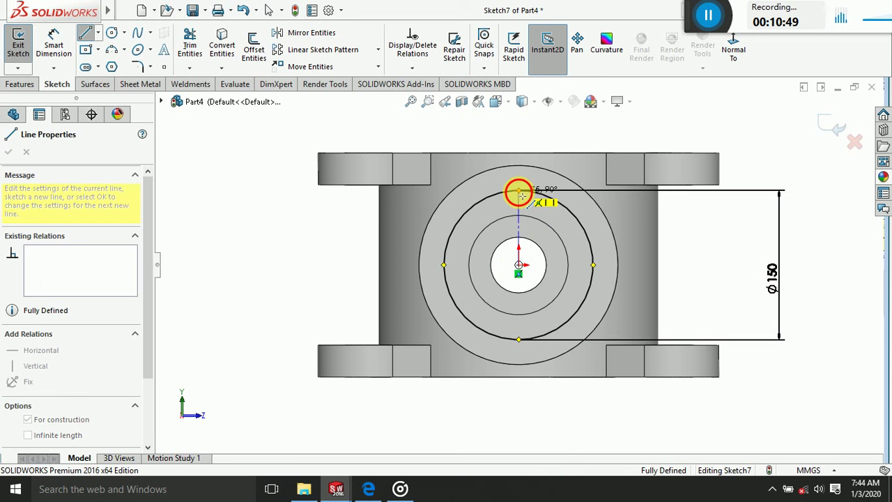
pyautogui.click(518, 194)
pyautogui.press('Escape')
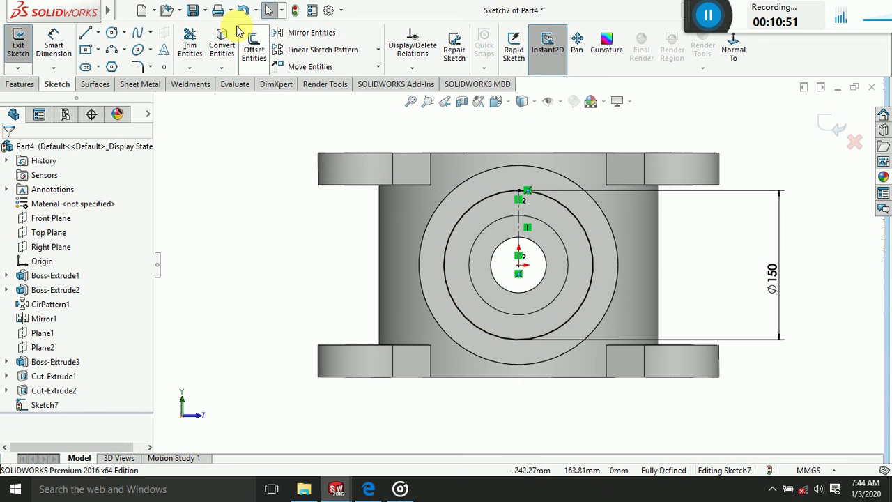
# Draw a circle at the centerline's top end and dimension it to 20.3 mm diameter
pyautogui.click(113, 33)
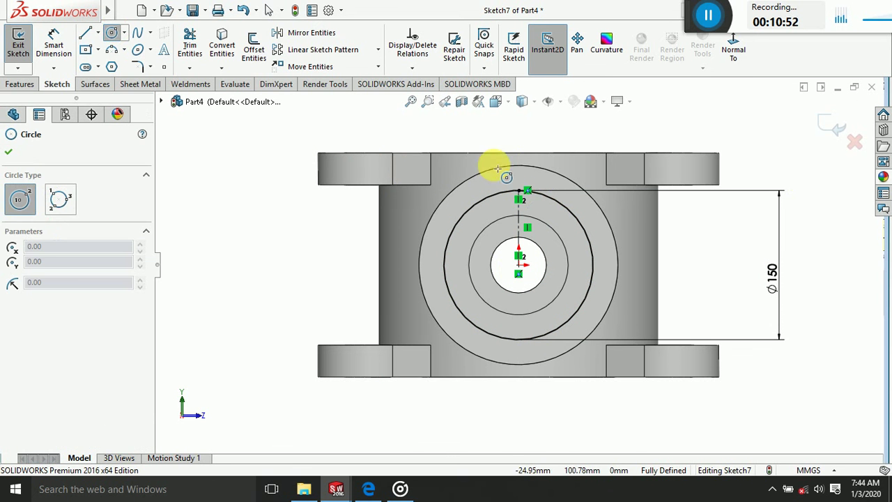
pyautogui.scroll(-5, 519, 198)
pyautogui.click(522, 206)
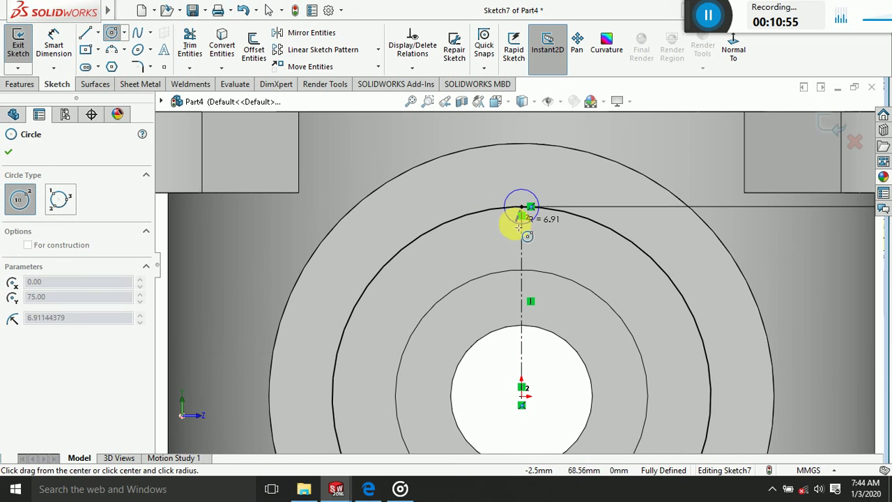
pyautogui.click(505, 230)
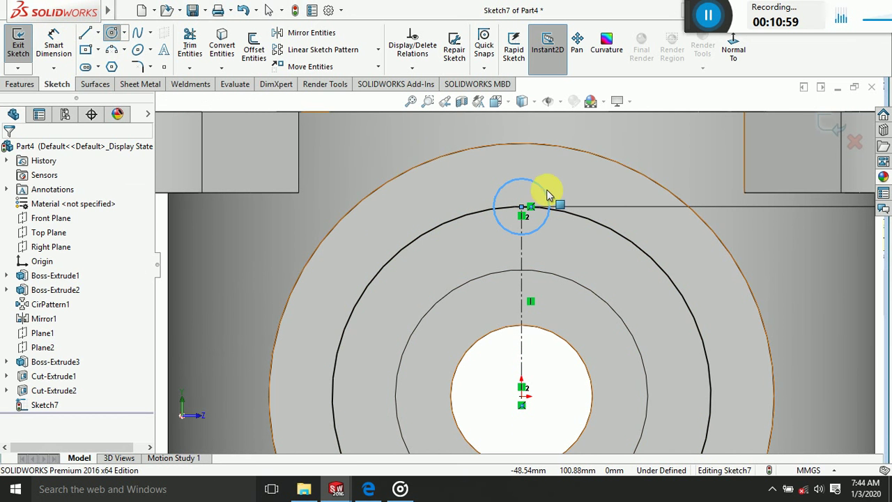
pyautogui.press('d')
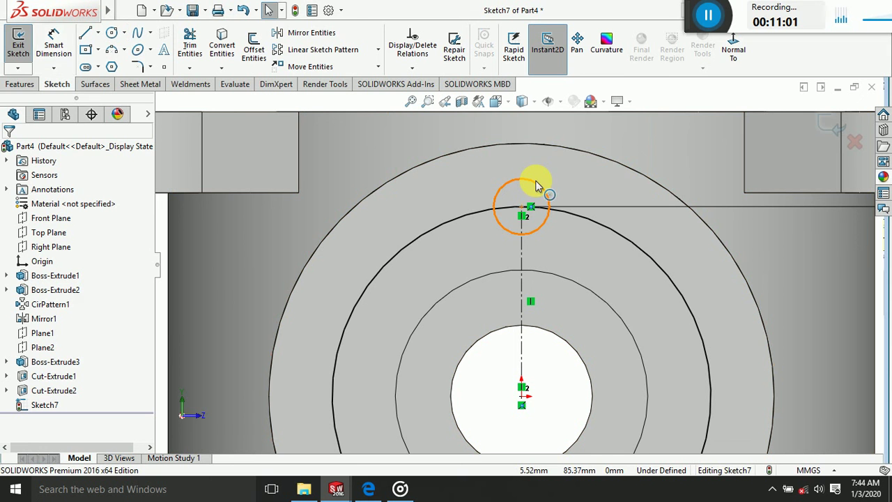
pyautogui.click(49, 40)
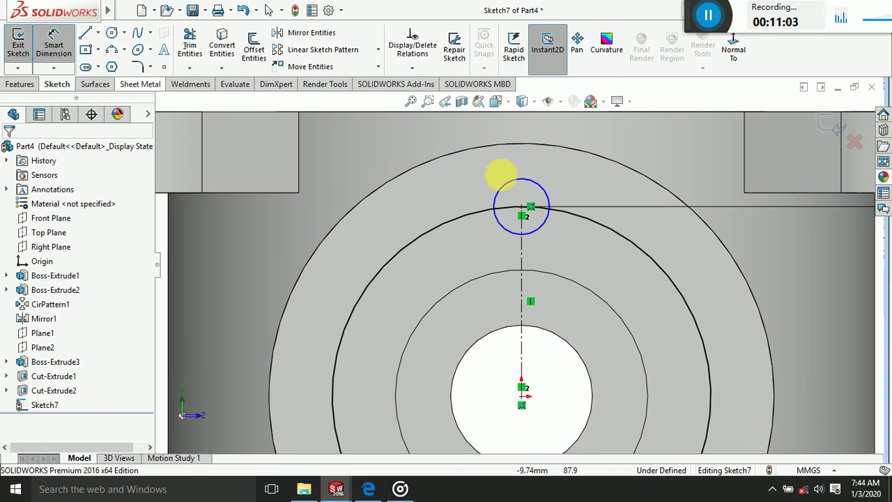
pyautogui.click(535, 182)
pyautogui.click(608, 185)
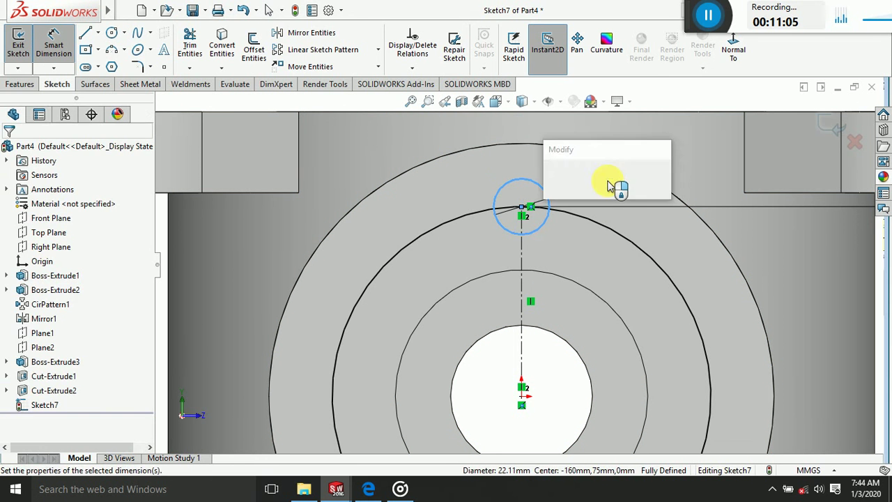
pyautogui.write('20')
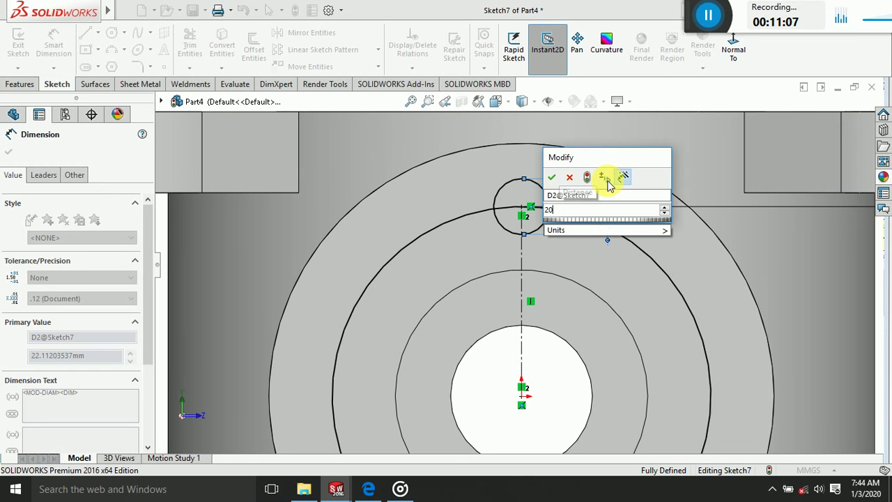
pyautogui.write('.3')
pyautogui.press('Return')
pyautogui.scroll(2, 592, 244)
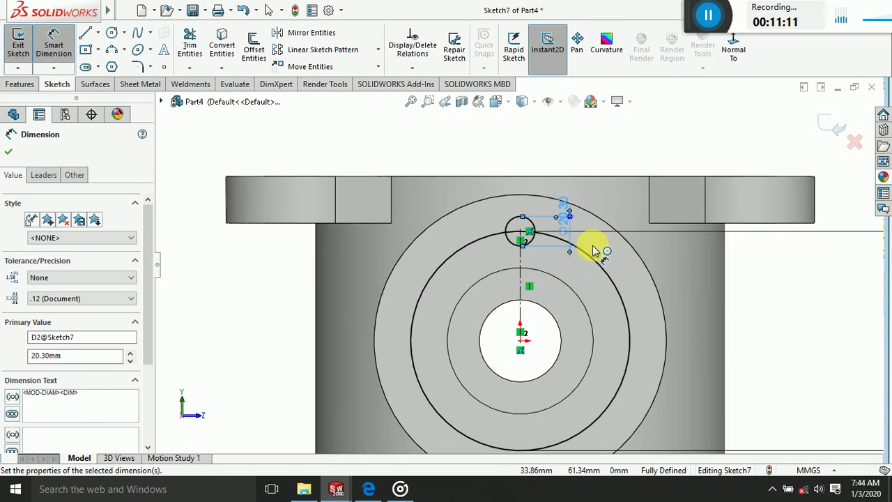
pyautogui.scroll(2, 594, 250)
pyautogui.scroll(1, 598, 258)
pyautogui.click(761, 177)
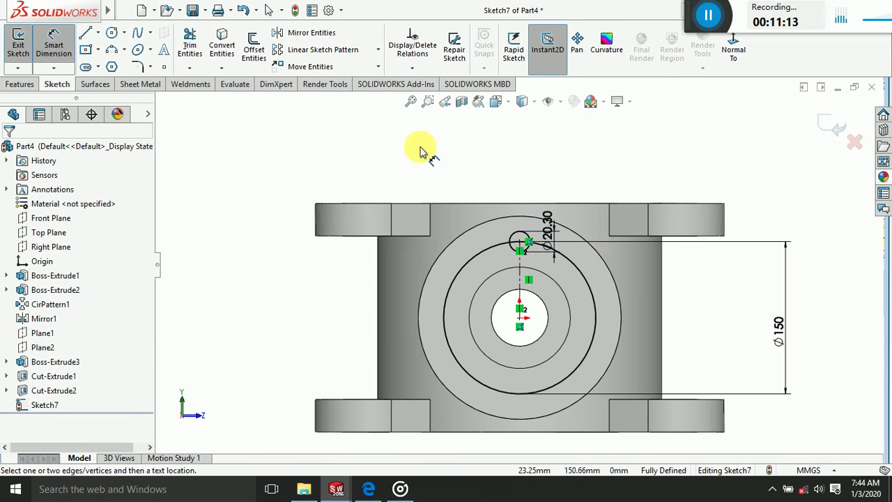
# Reopen Sketch7 and turn the Ø150 circle into construction geometry
pyautogui.click(825, 126)
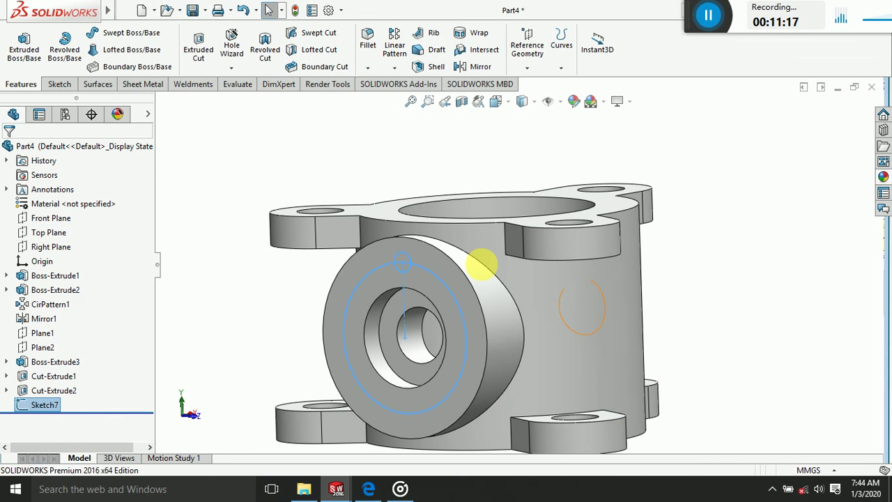
pyautogui.doubleClick(432, 279)
pyautogui.click(438, 276)
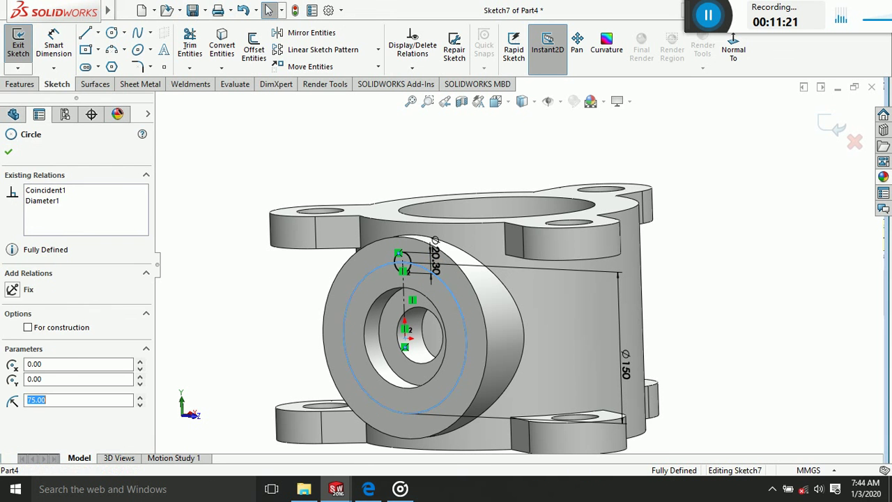
pyautogui.click(27, 327)
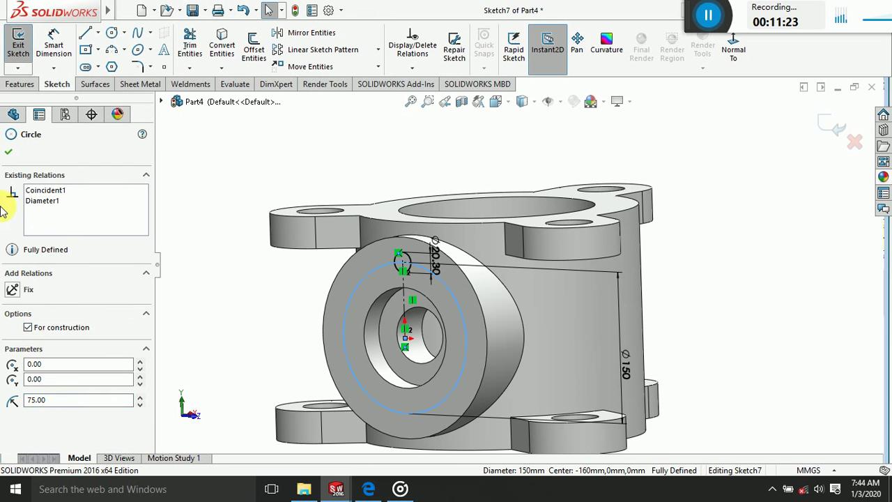
pyautogui.click(8, 154)
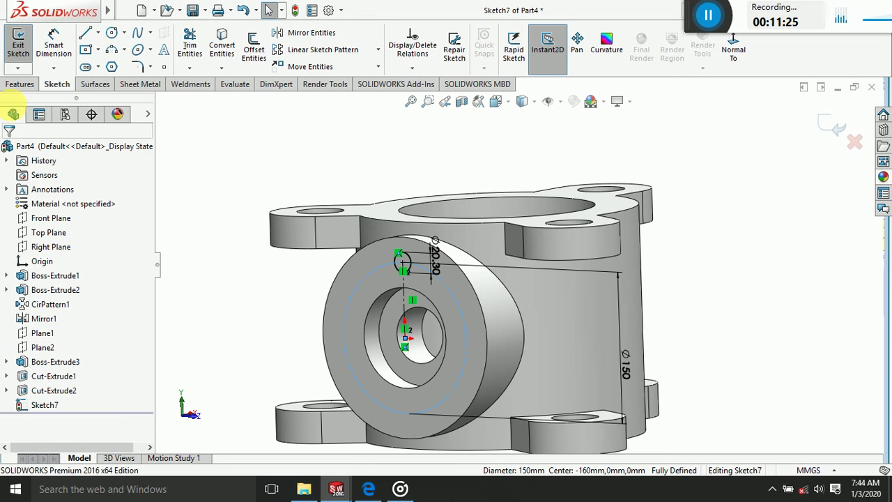
# Extruded-cut the Ø20.30 circle 15 mm blind into the side boss face
pyautogui.click(21, 85)
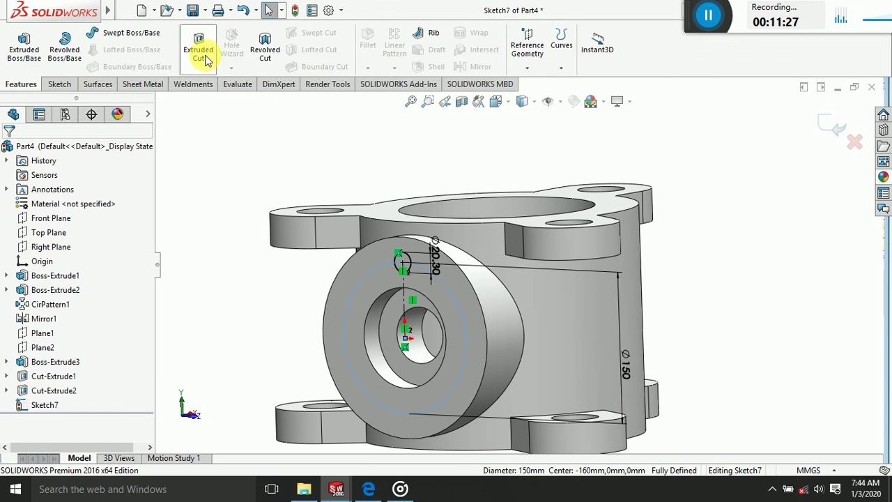
pyautogui.click(198, 47)
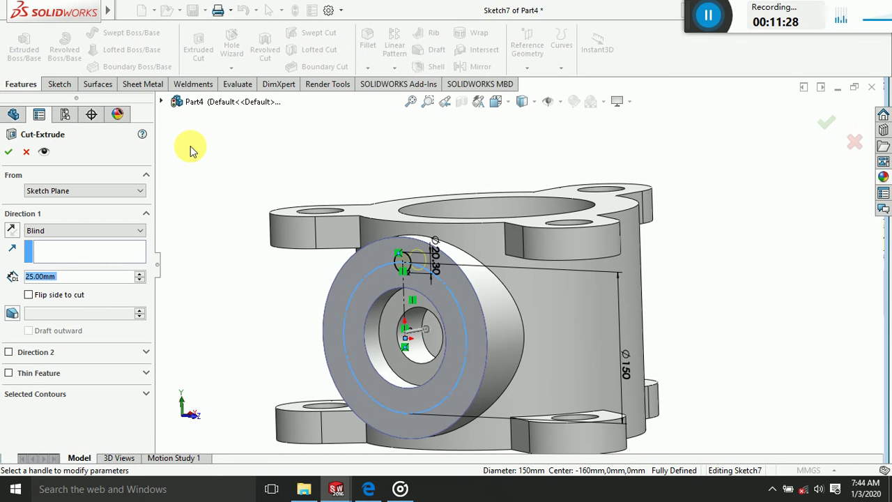
pyautogui.write('15')
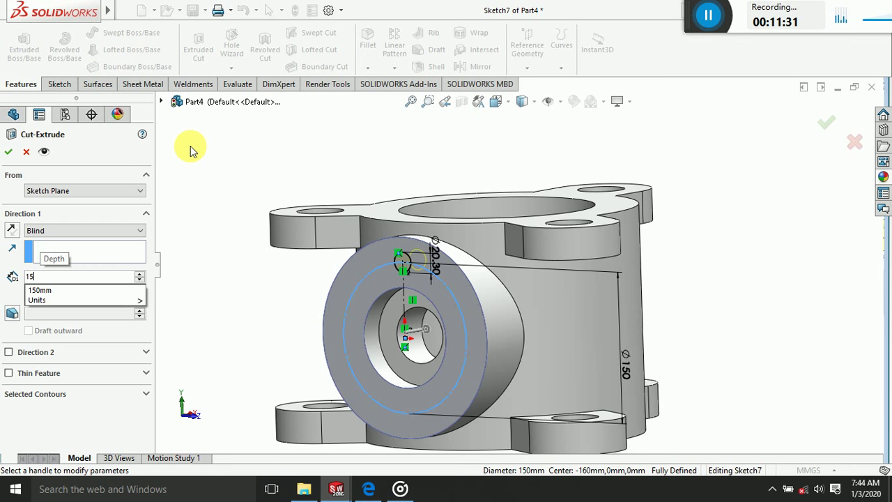
pyautogui.press('Return')
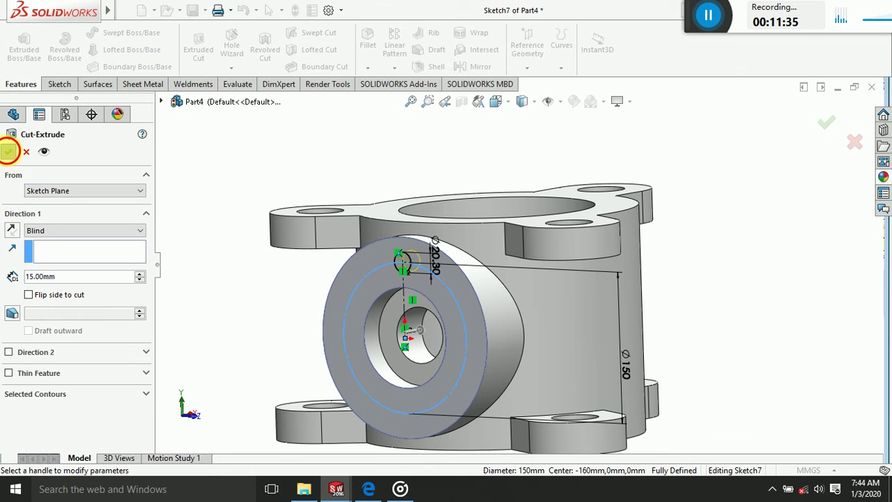
pyautogui.click(8, 151)
pyautogui.scroll(2, 245, 293)
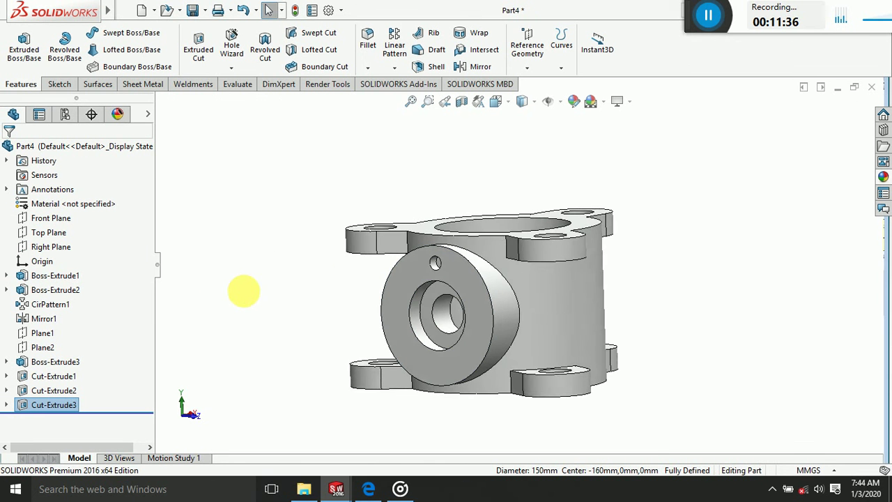
pyautogui.moveTo(243, 290)
pyautogui.mouseDown(button='middle')
pyautogui.moveTo(259, 314)
pyautogui.moveTo(300, 318)
pyautogui.mouseUp(button='middle')
# Circular-pattern the small hole about the boss's circular edge: 3 equally spaced instances over 360°
pyautogui.scroll(-5, 512, 277)
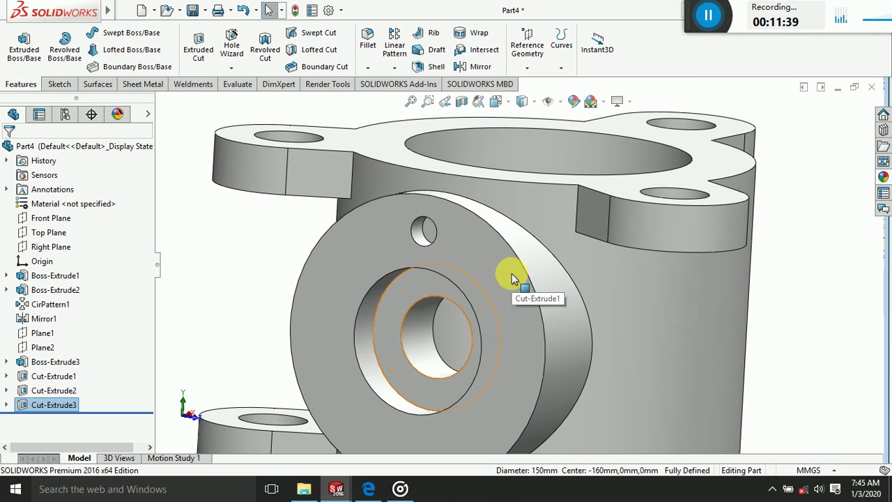
pyautogui.click(404, 68)
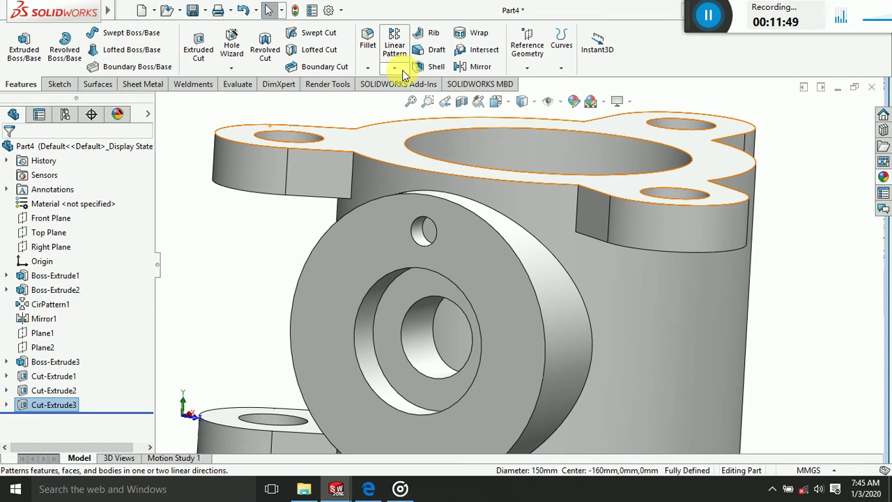
pyautogui.click(403, 70)
pyautogui.click(398, 98)
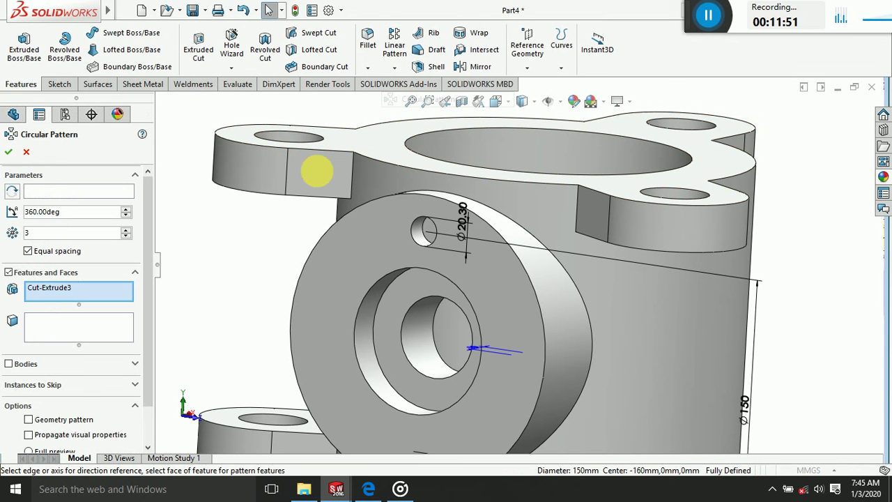
pyautogui.click(70, 194)
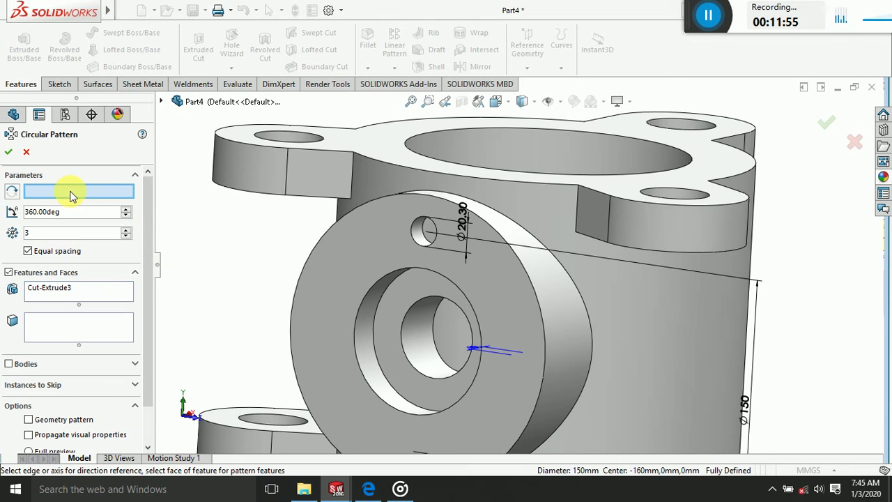
pyautogui.click(520, 264)
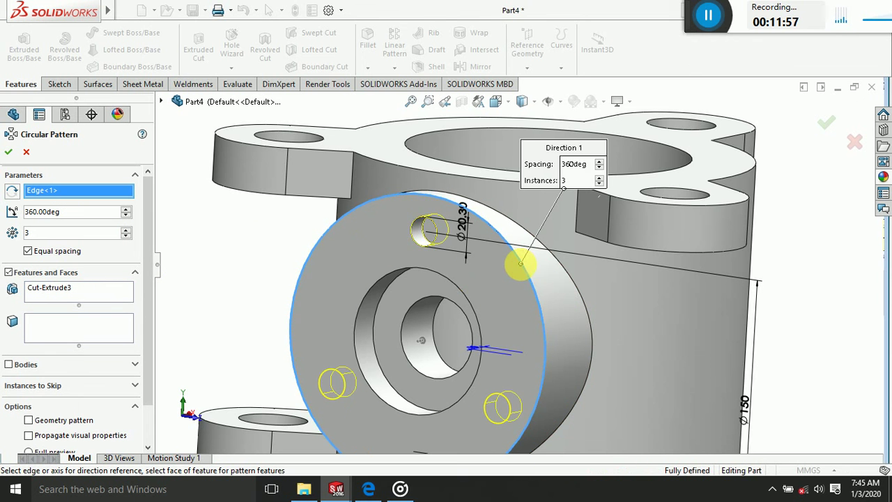
pyautogui.click(7, 156)
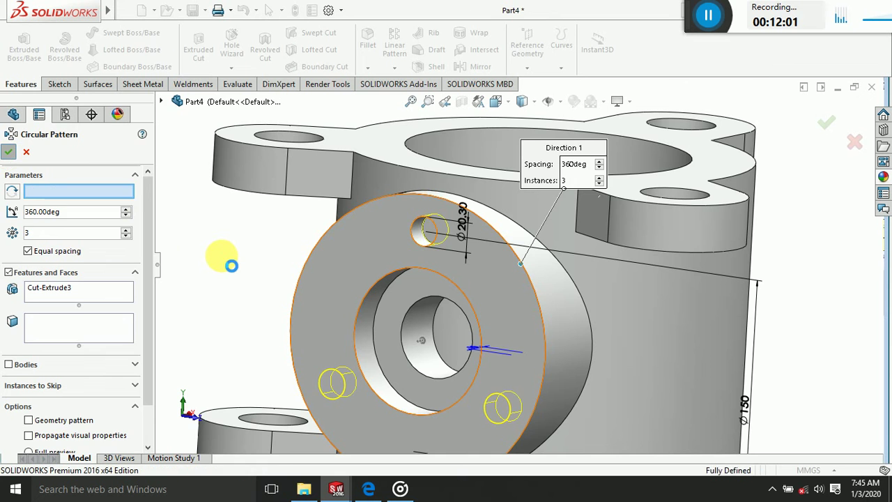
pyautogui.press('f')
pyautogui.moveTo(295, 266)
pyautogui.mouseDown(button='middle')
pyautogui.moveTo(271, 192)
pyautogui.moveTo(533, 372)
pyautogui.moveTo(661, 342)
pyautogui.moveTo(697, 362)
pyautogui.moveTo(692, 394)
pyautogui.moveTo(712, 424)
pyautogui.moveTo(730, 338)
pyautogui.moveTo(536, 340)
pyautogui.moveTo(587, 277)
pyautogui.moveTo(633, 253)
pyautogui.mouseUp(button='middle')
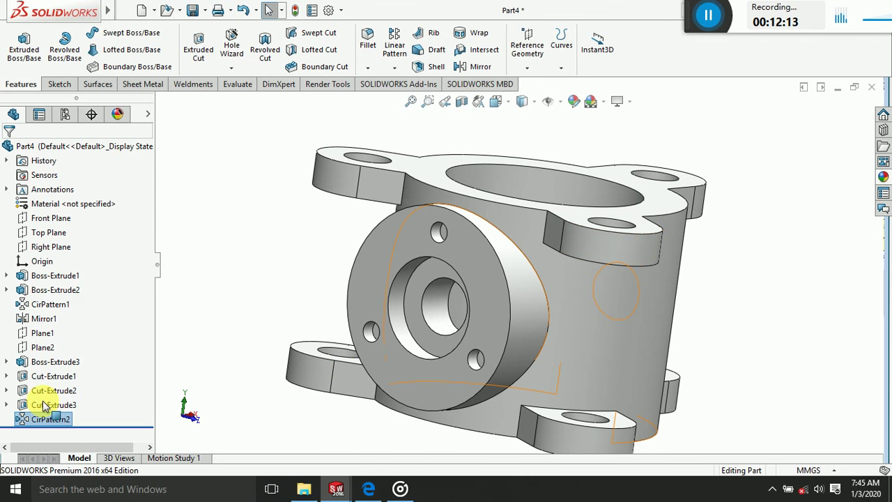
pyautogui.moveTo(43, 418); pyautogui.dragTo(101, 139)
# Edit the part's brushed zinc appearance and colour it blue
pyautogui.click(117, 114)
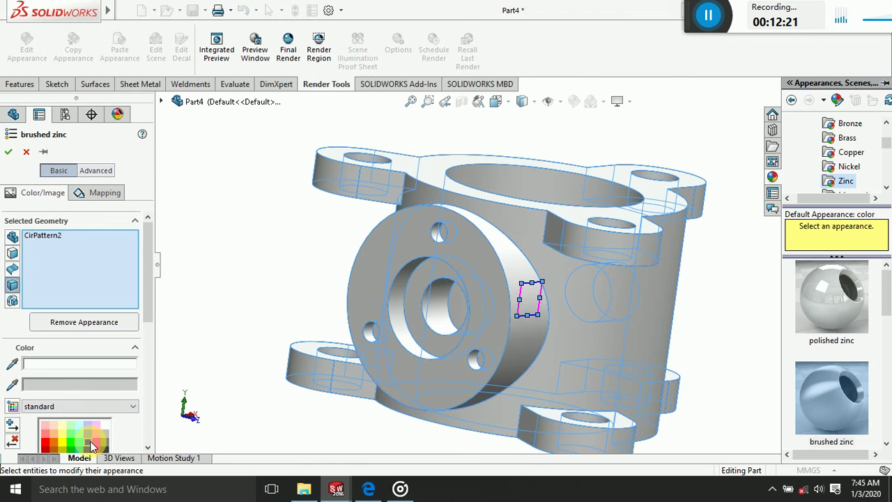
pyautogui.click(89, 443)
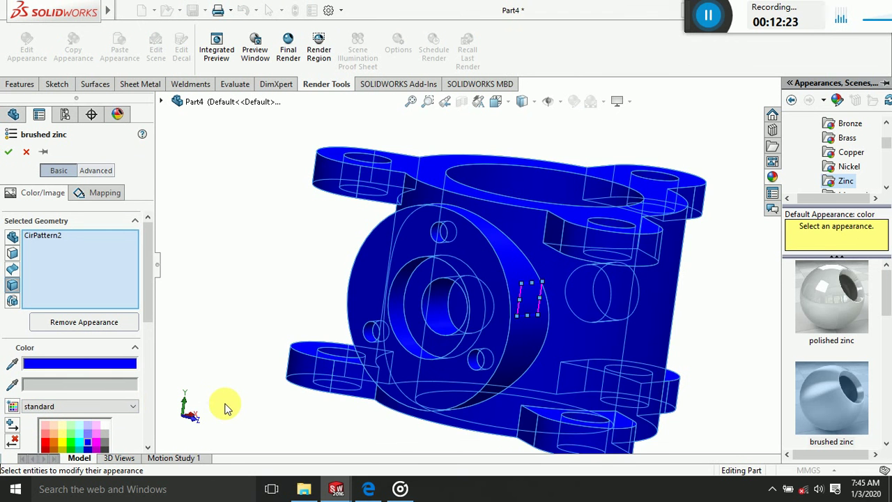
pyautogui.scroll(-2, 224, 407)
pyautogui.press('f')
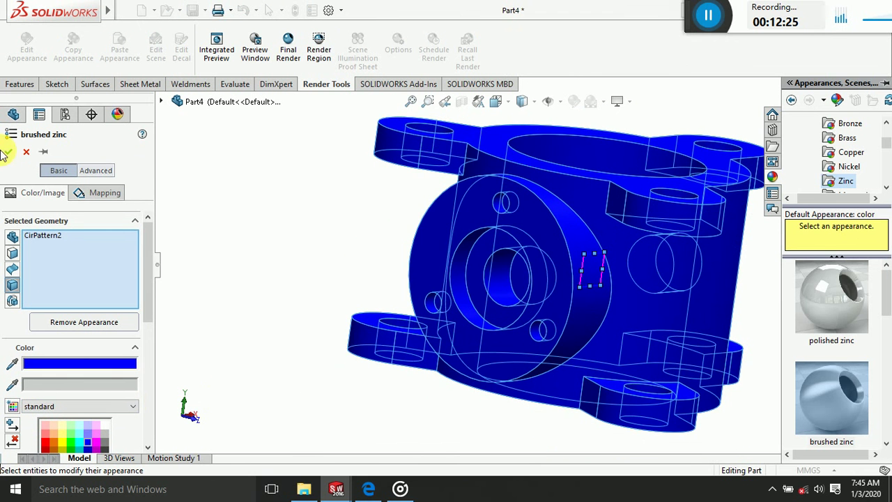
pyautogui.press('Return')
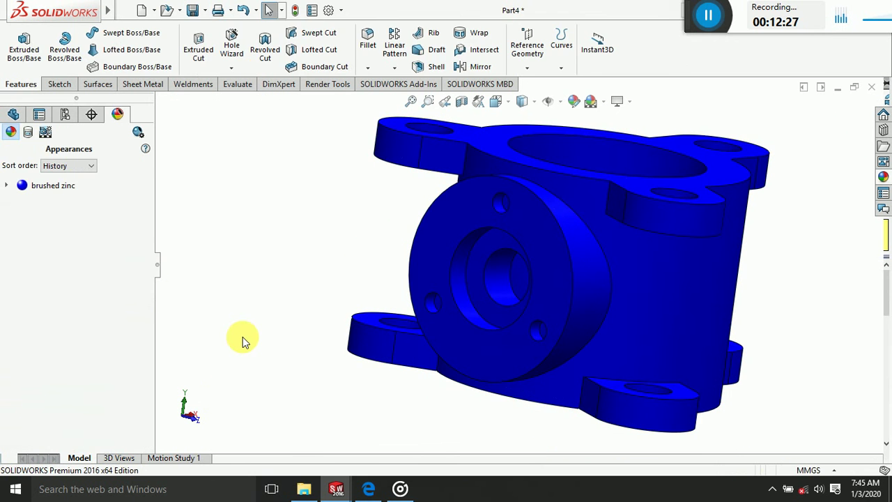
pyautogui.moveTo(243, 336)
pyautogui.mouseDown(button='middle')
pyautogui.moveTo(235, 293)
pyautogui.moveTo(244, 323)
pyautogui.moveTo(211, 318)
pyautogui.moveTo(234, 343)
pyautogui.mouseUp(button='middle')
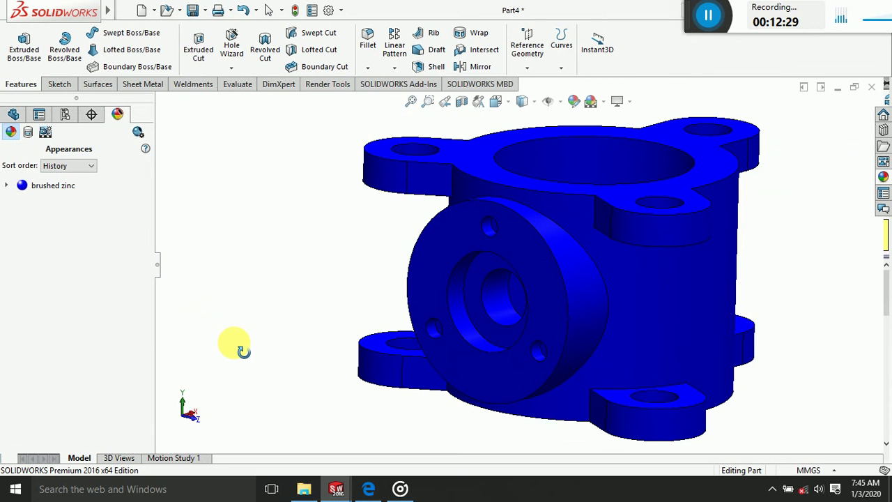
# Raise the green value to lighten the brushed zinc to a light cyan-blue (red 24, green 212)
pyautogui.click(43, 185)
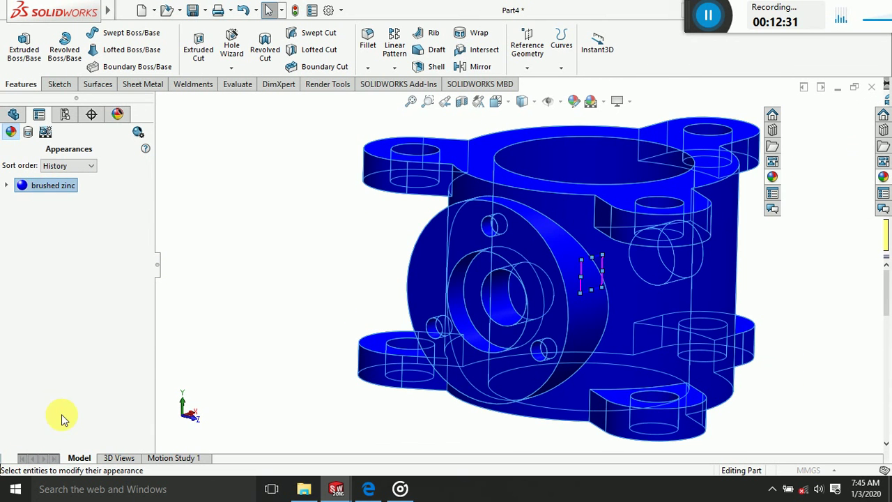
pyautogui.scroll(-3, 65, 407)
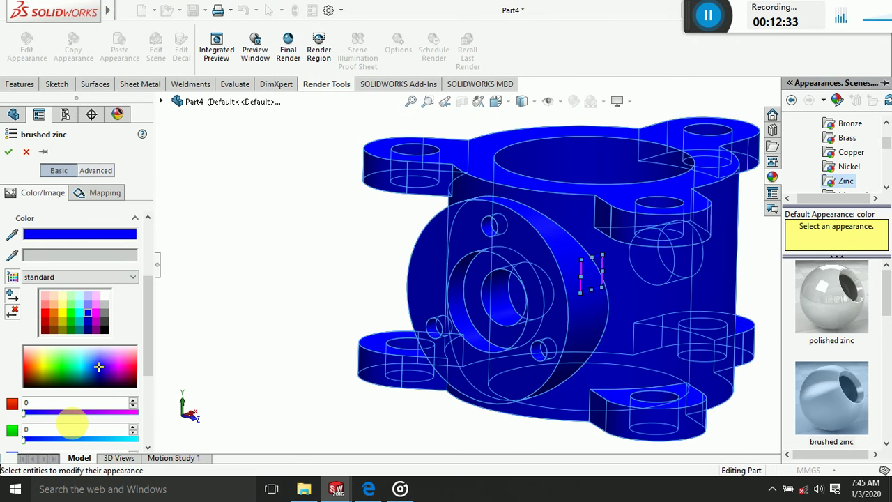
pyautogui.click(61, 440)
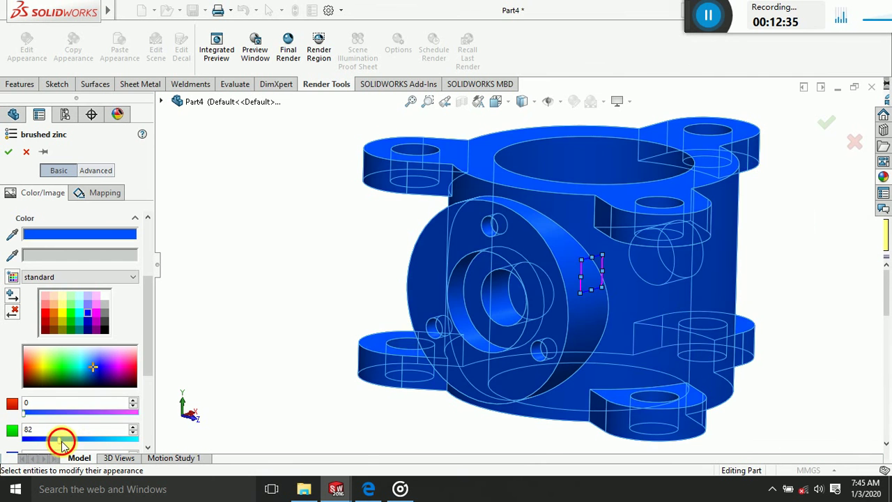
pyautogui.moveTo(61, 440); pyautogui.dragTo(80, 444)
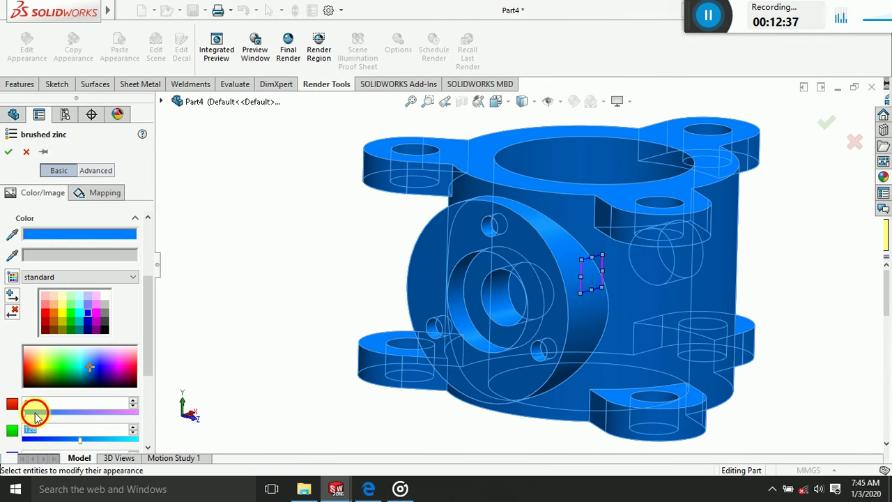
pyautogui.click(8, 153)
pyautogui.moveTo(269, 339); pyautogui.dragTo(272, 355, button='middle')
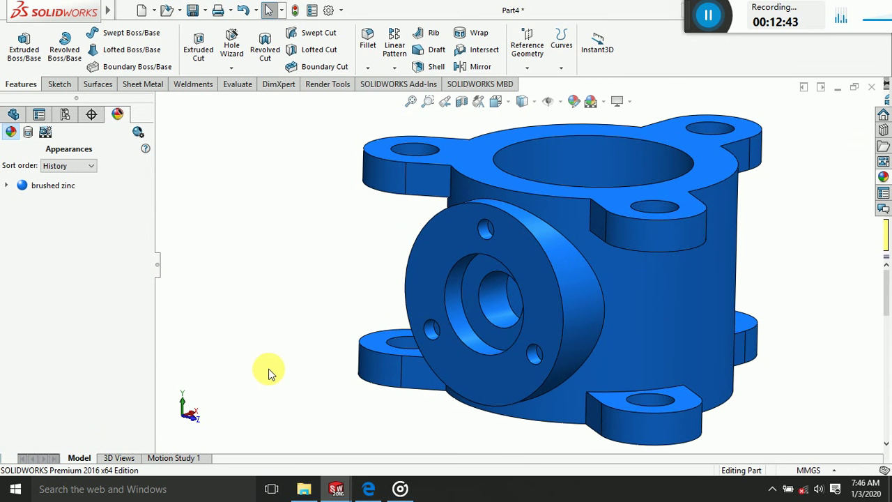
pyautogui.doubleClick(34, 191)
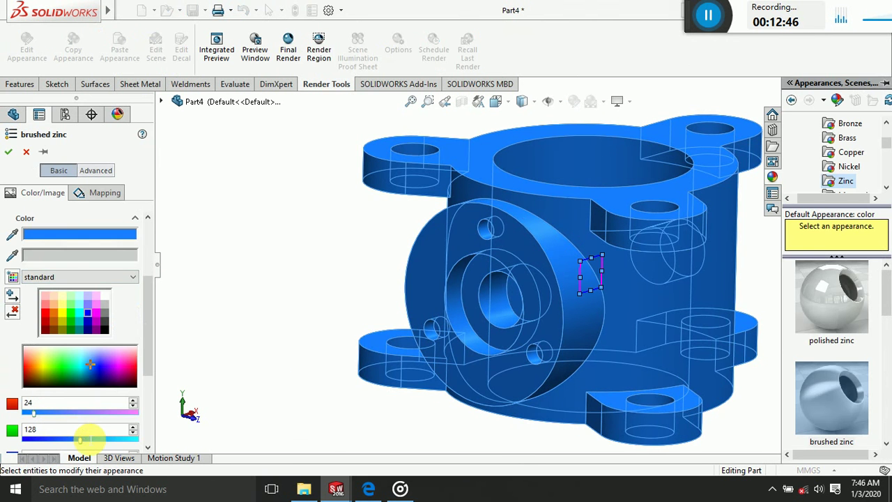
pyautogui.moveTo(82, 443); pyautogui.dragTo(117, 444)
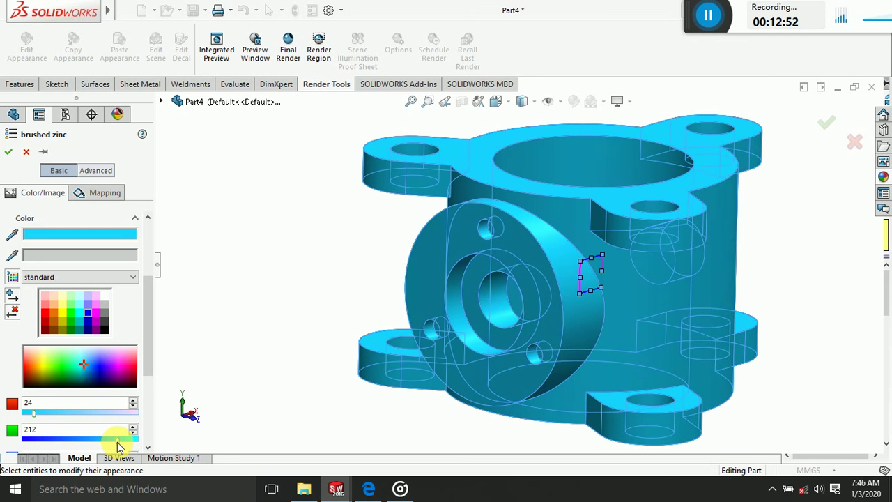
pyautogui.click(9, 152)
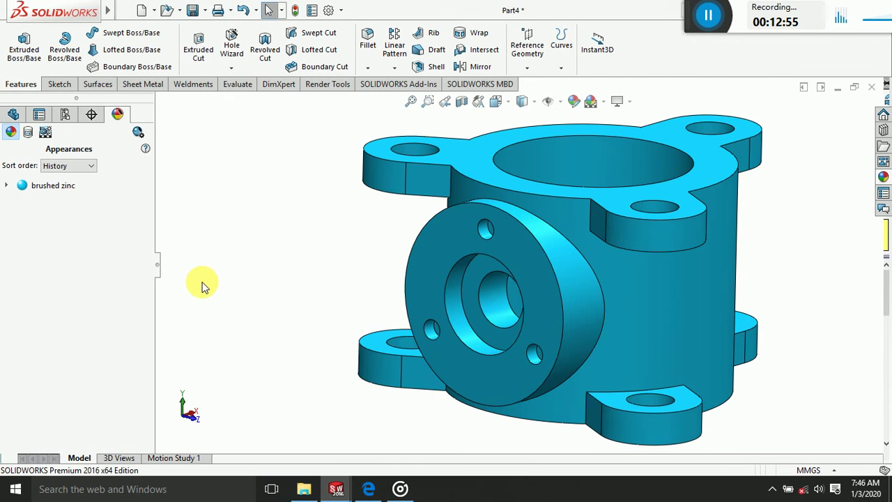
pyautogui.moveTo(283, 302)
pyautogui.mouseDown(button='middle')
pyautogui.moveTo(243, 275)
pyautogui.moveTo(339, 334)
pyautogui.mouseUp(button='middle')
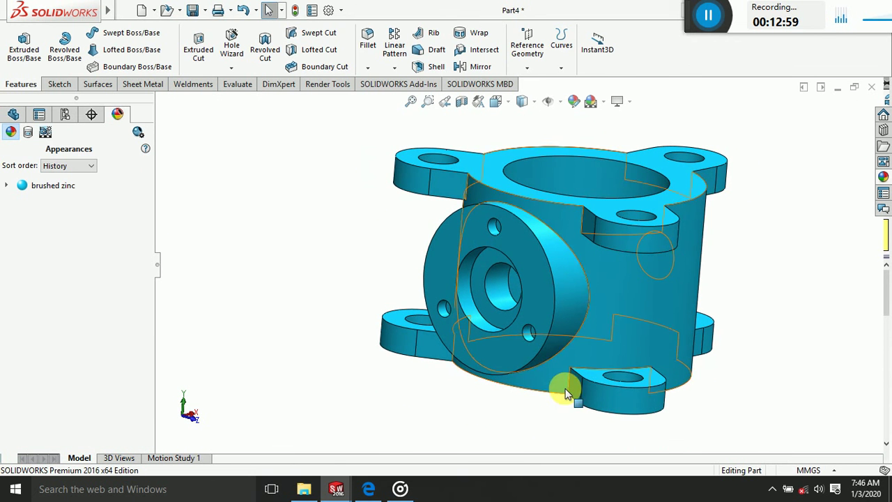
# In Motion Study 1, animate one clockwise Y-axis rotation of the housing over 20 s, then play it
pyautogui.press('f')
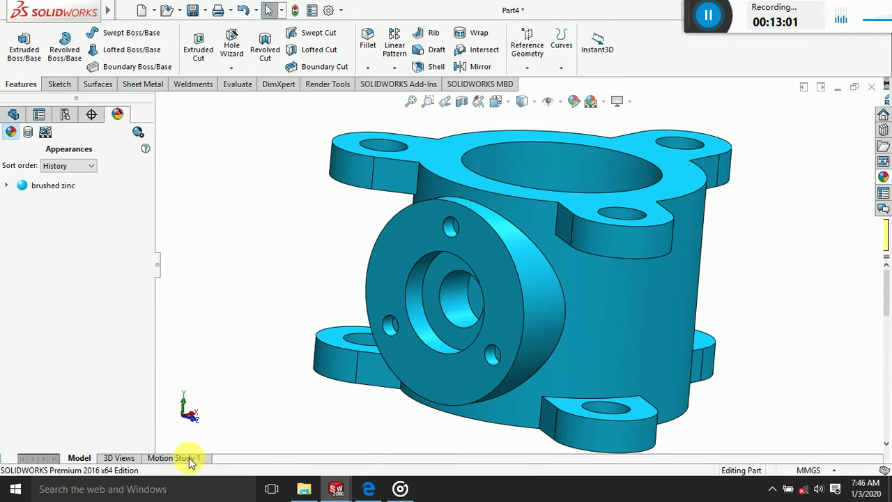
pyautogui.click(192, 459)
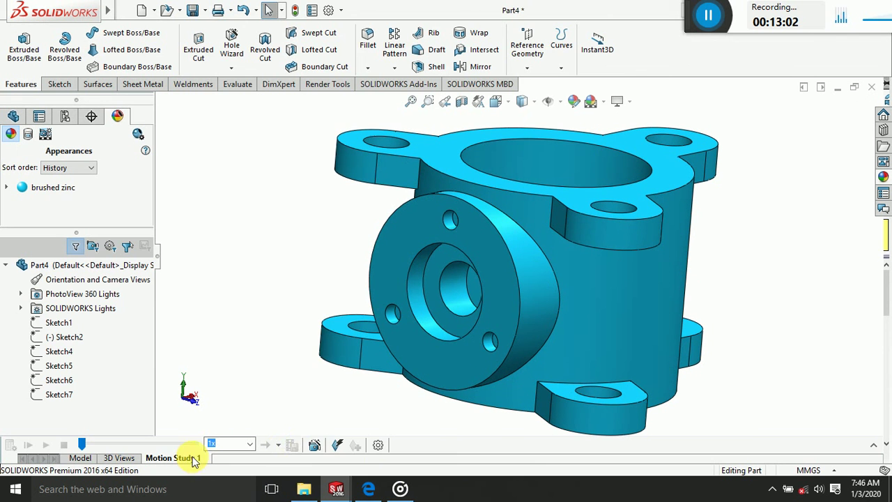
pyautogui.click(314, 445)
pyautogui.click(488, 385)
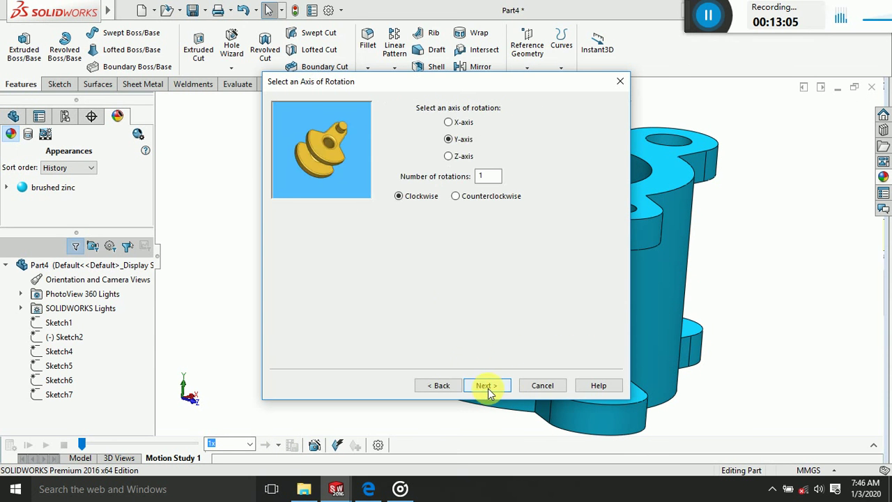
pyautogui.click(479, 388)
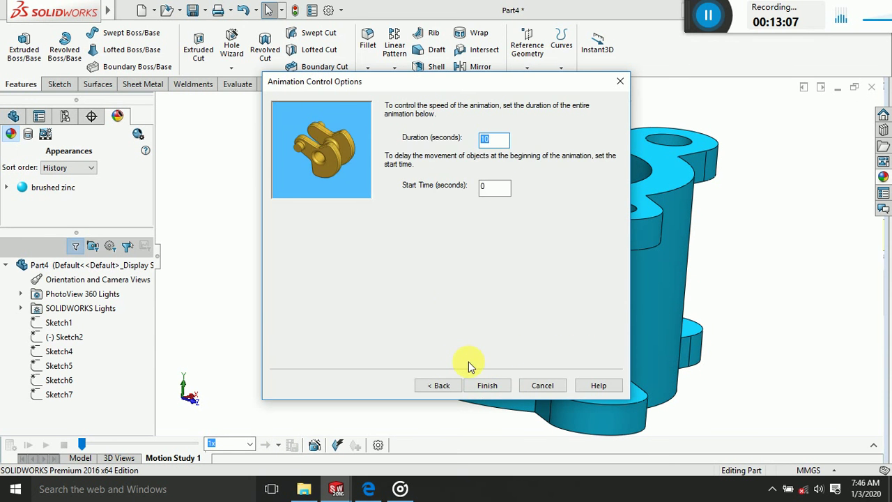
pyautogui.write('20')
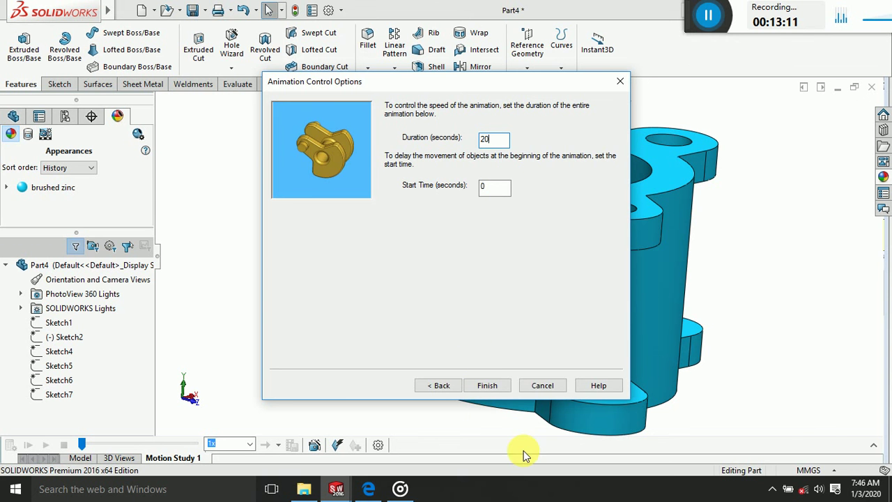
pyautogui.click(486, 385)
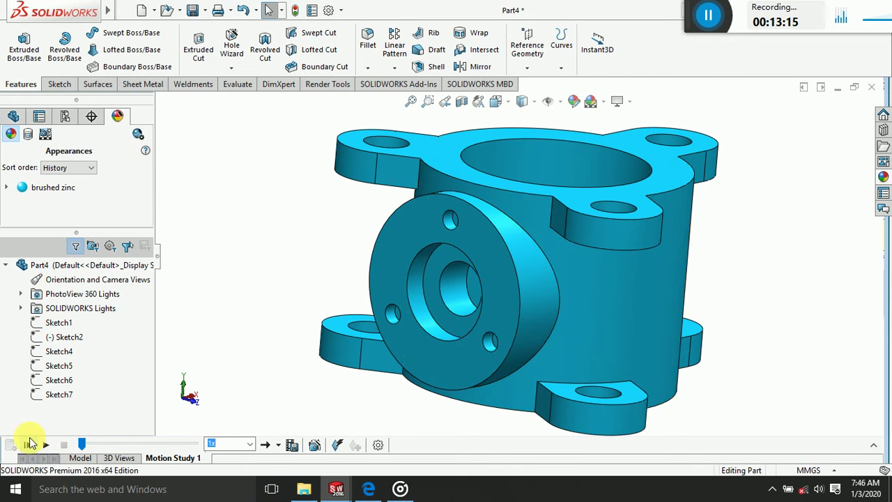
pyautogui.click(28, 444)
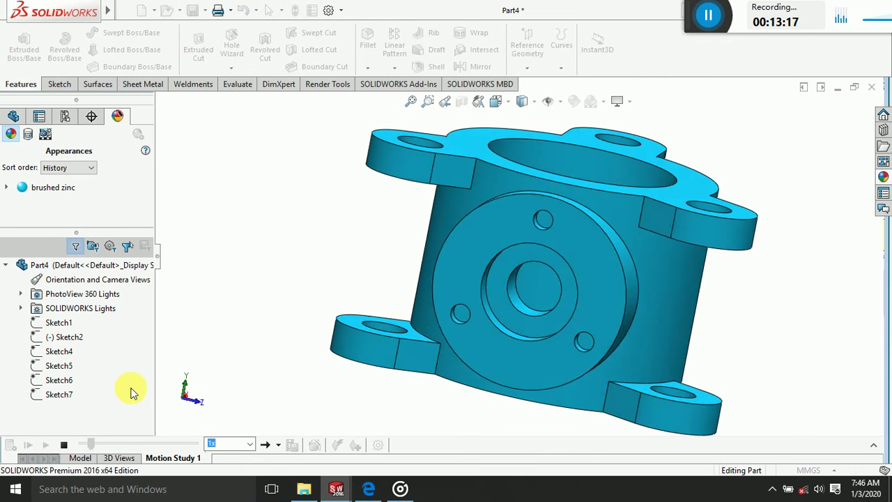